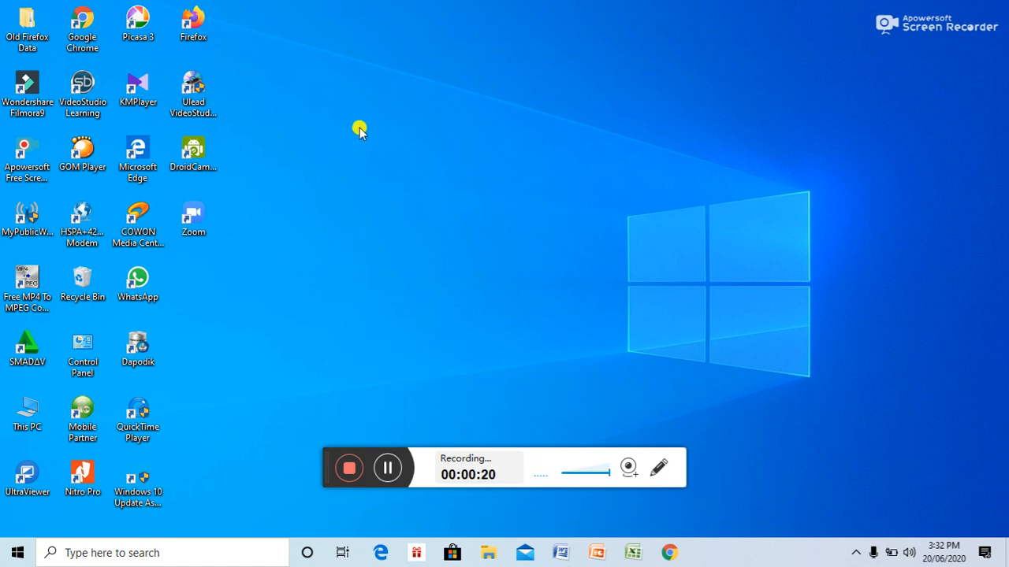
# Search the web for zoho.com in Chrome and open the official Zoho website from the results.
pyautogui.click(301, 89)
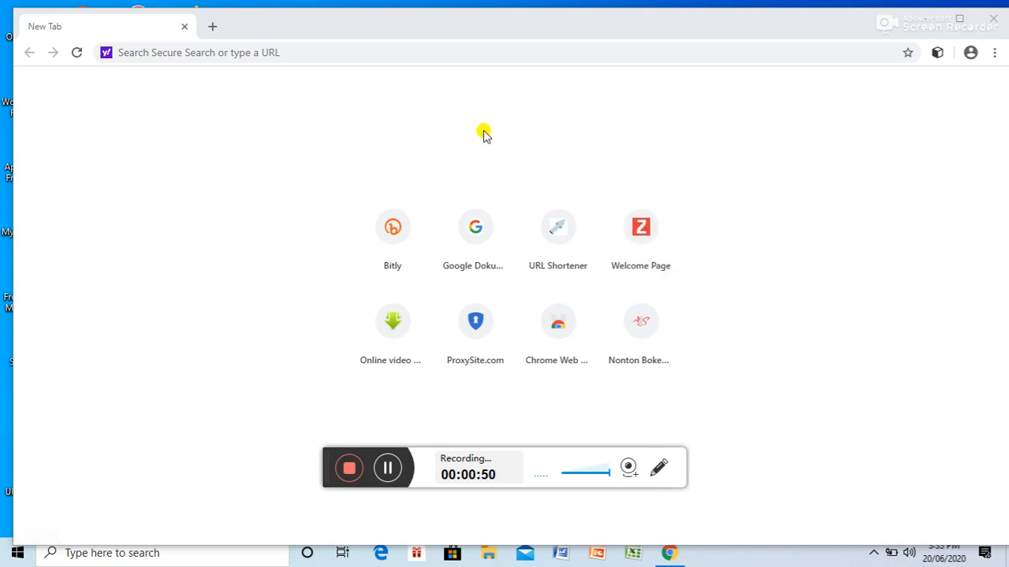
pyautogui.click(345, 52)
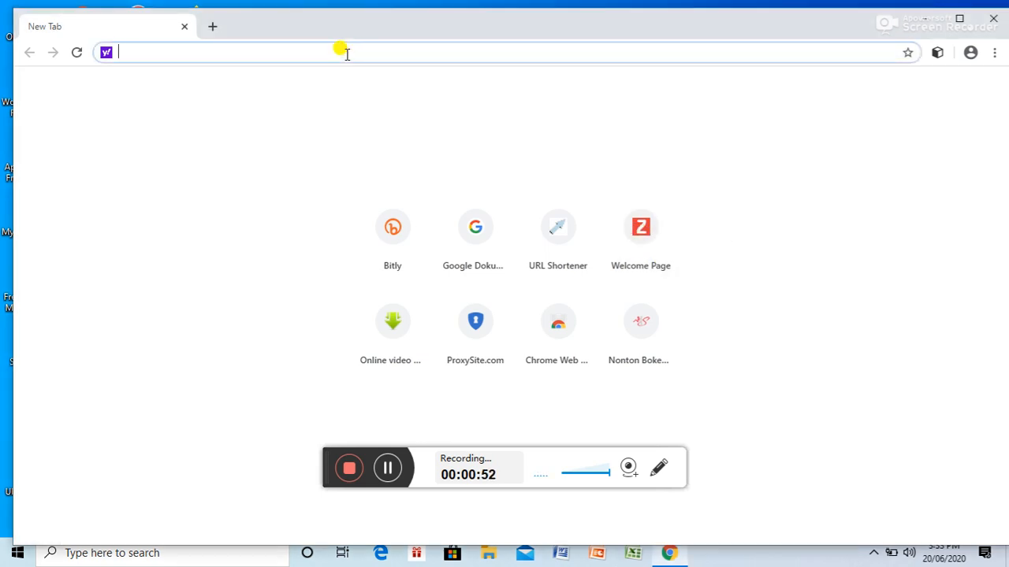
pyautogui.write('zoh')
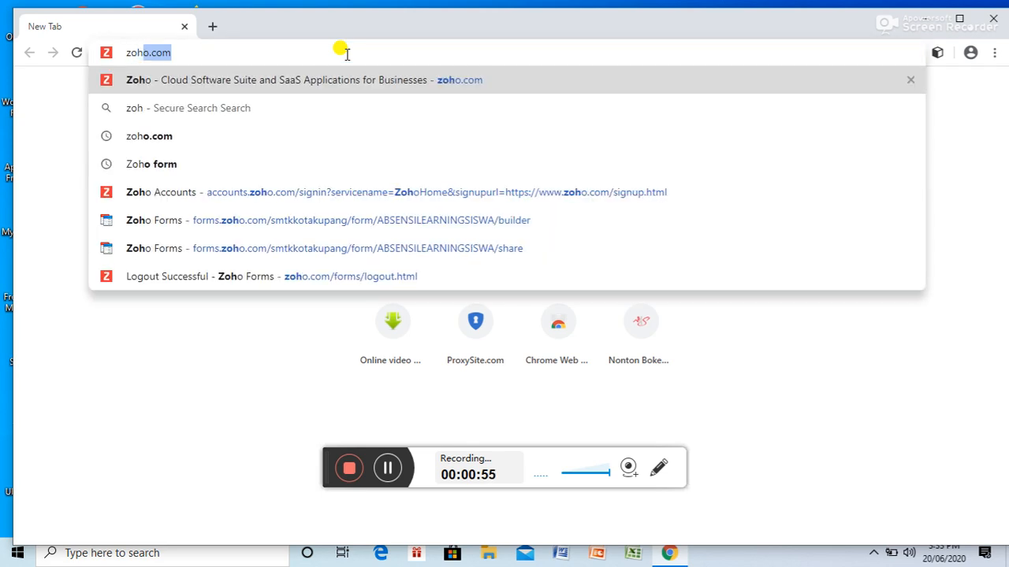
pyautogui.write('o')
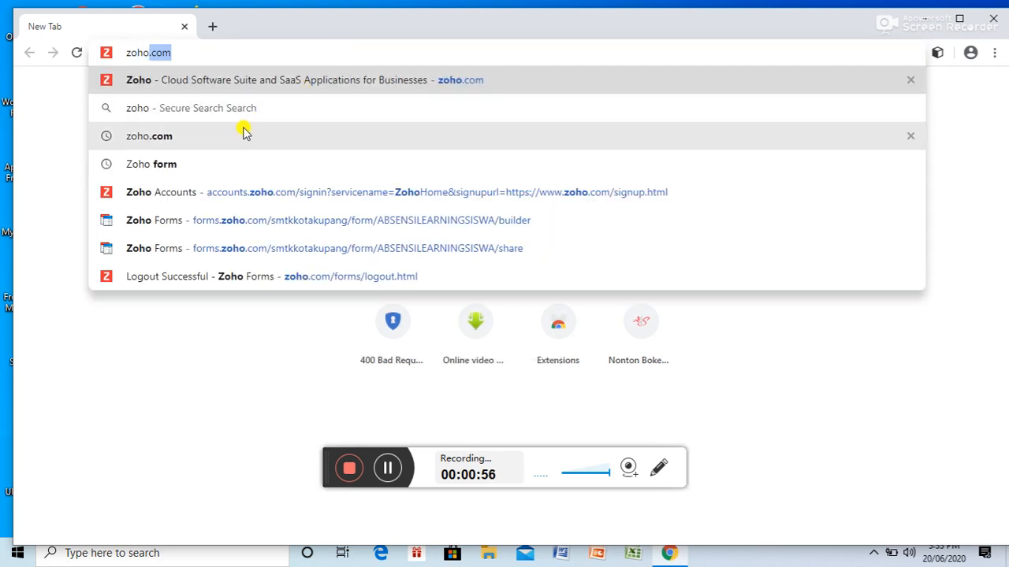
pyautogui.click(227, 142)
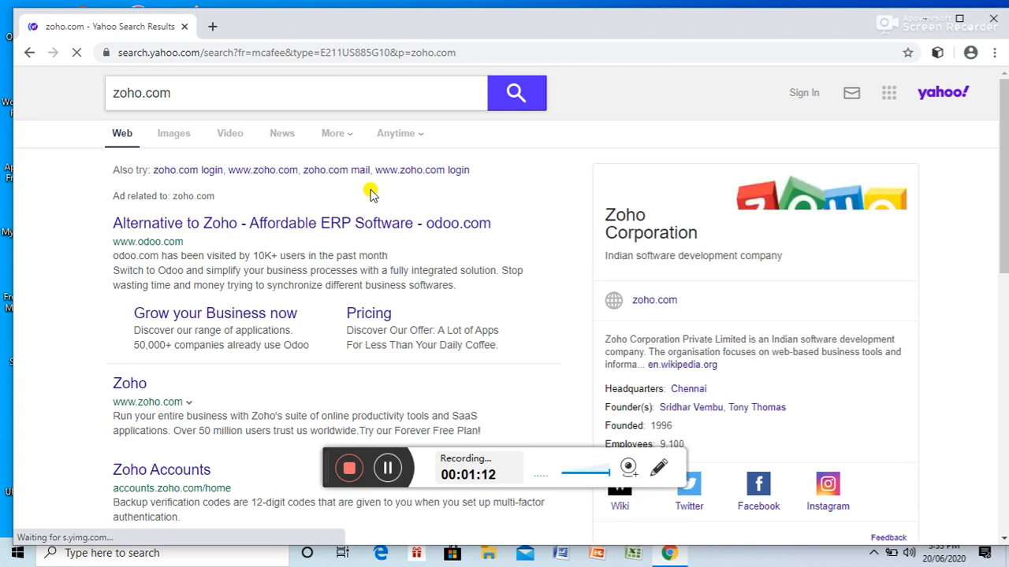
pyautogui.click(126, 393)
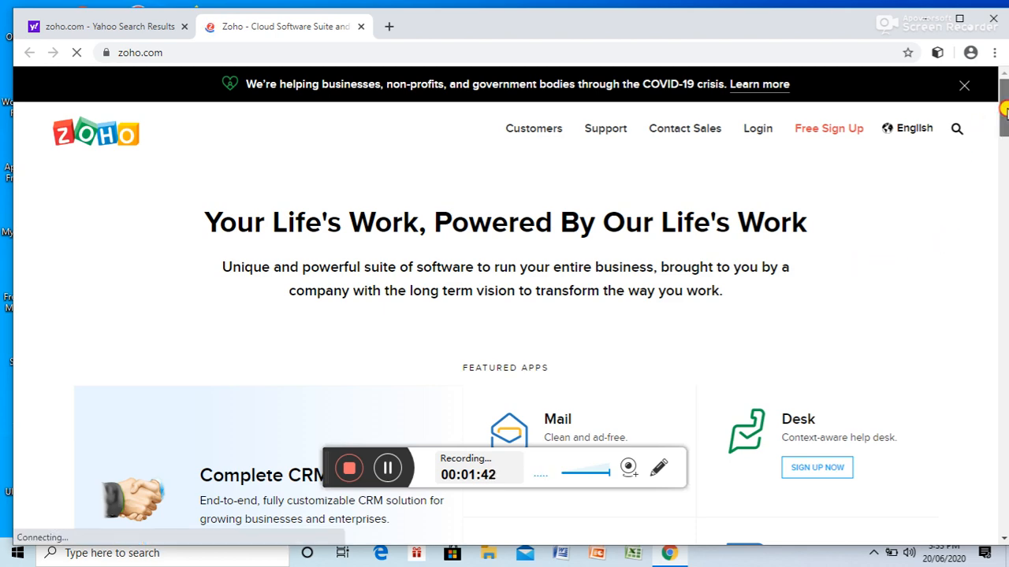
# Look over the featured apps on the Zoho home page and open the account login page.
pyautogui.moveTo(1004, 110); pyautogui.dragTo(1005, 142)
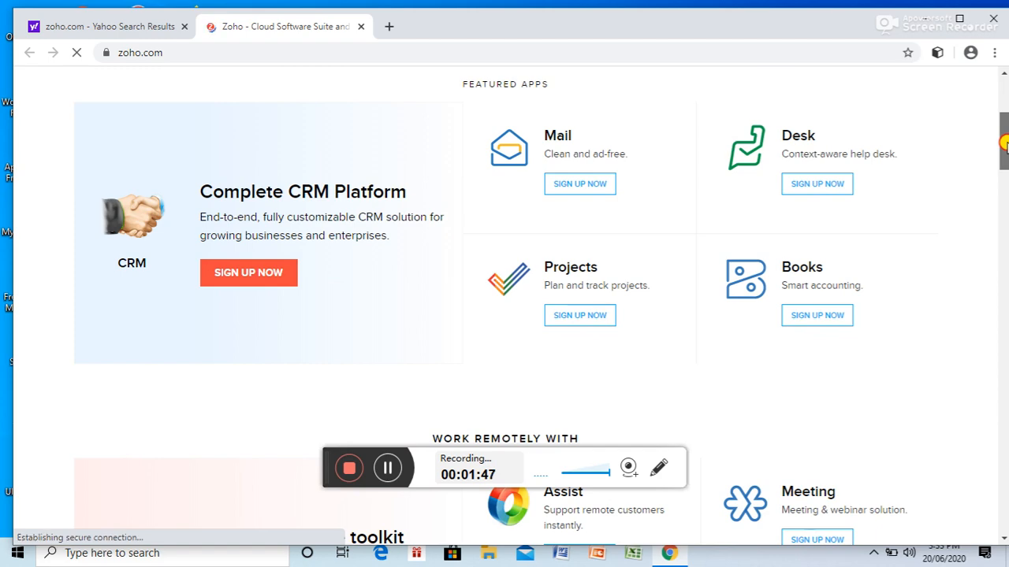
pyautogui.moveTo(1004, 144); pyautogui.dragTo(1003, 108)
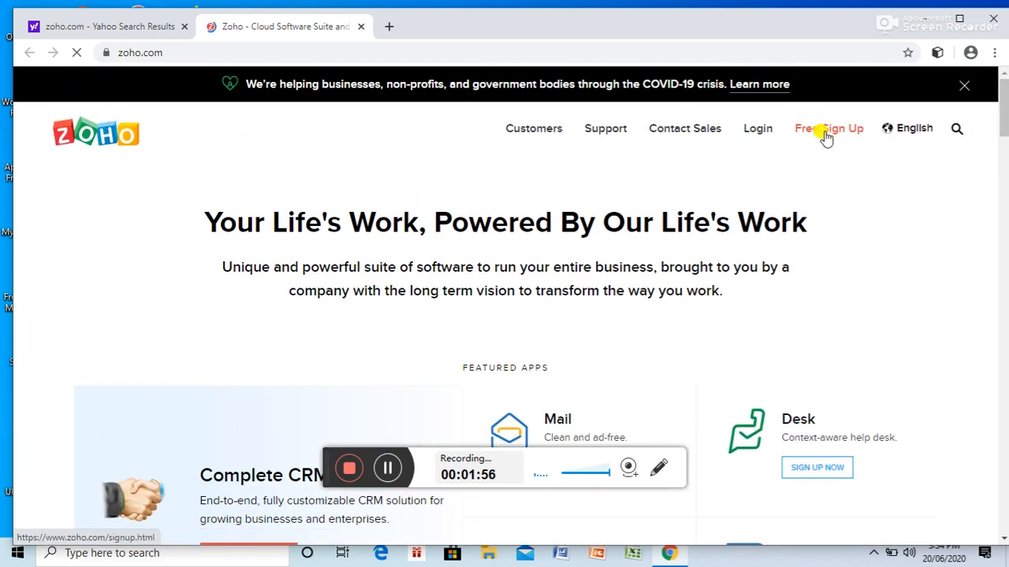
pyautogui.click(758, 135)
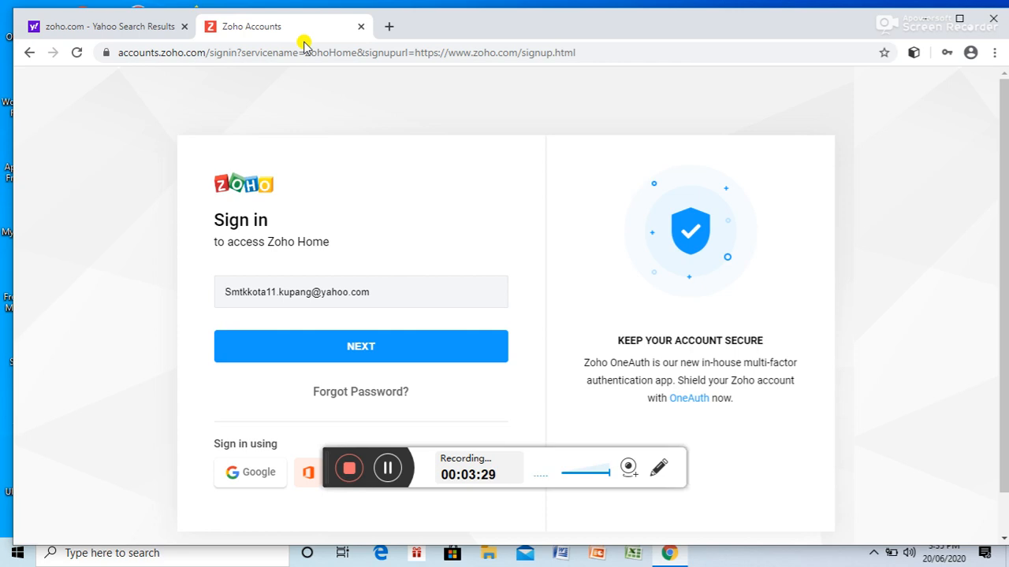
# Sign in to Zoho with the second saved login, checking the autofilled account password before submitting it.
pyautogui.click(383, 292)
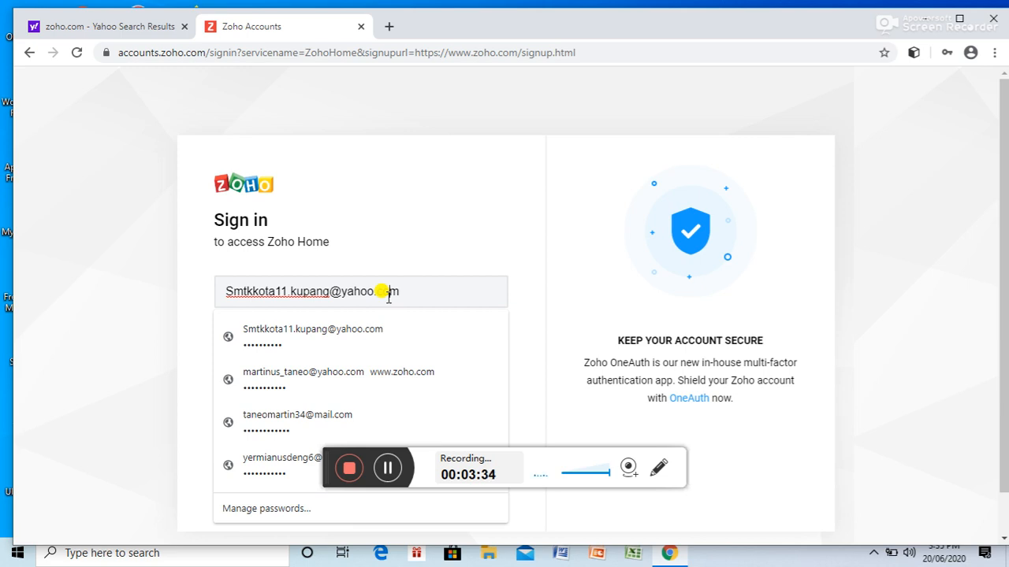
pyautogui.click(363, 381)
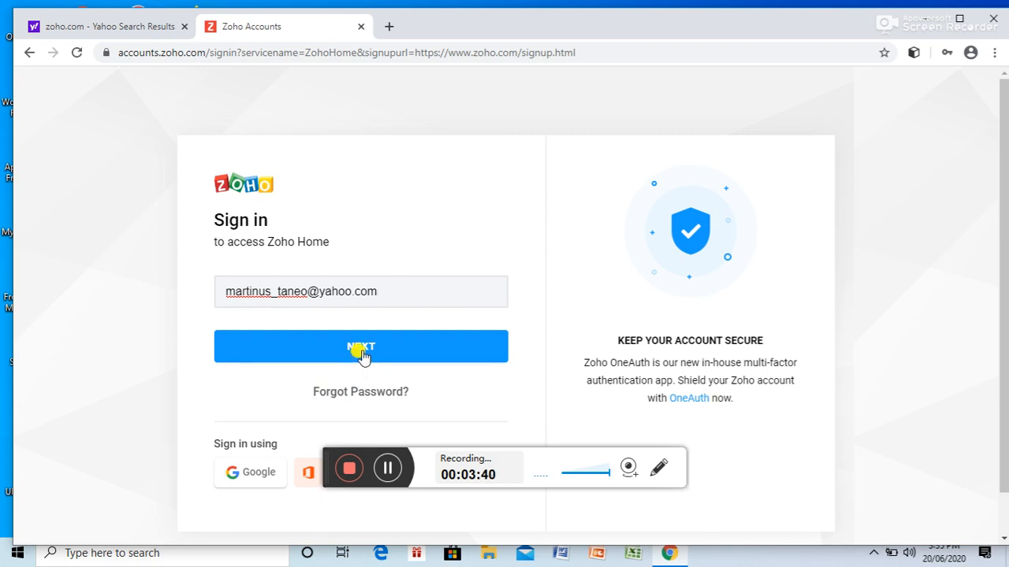
pyautogui.click(362, 355)
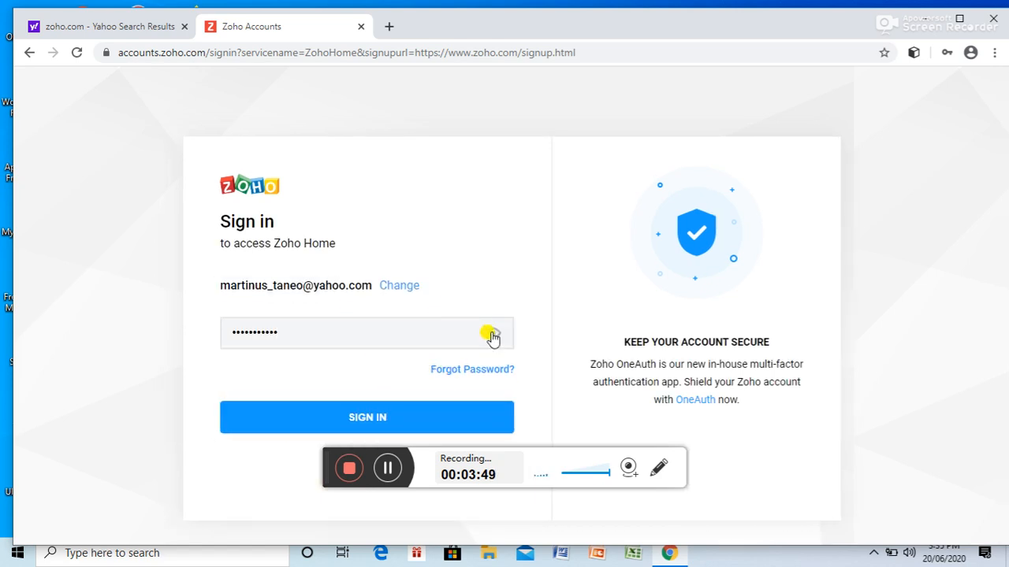
pyautogui.click(490, 335)
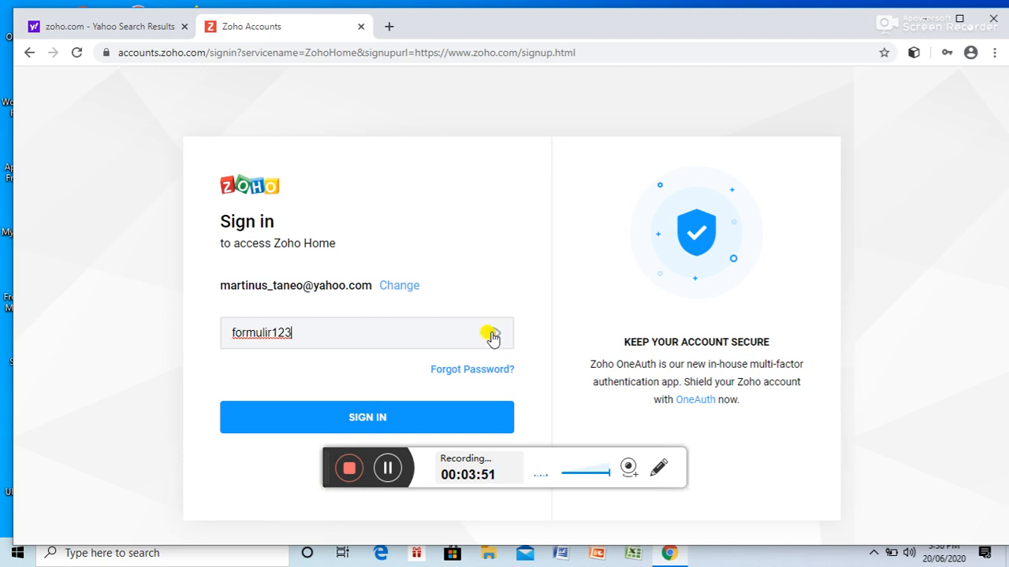
pyautogui.click(490, 335)
pyautogui.click(490, 335)
pyautogui.click(490, 335)
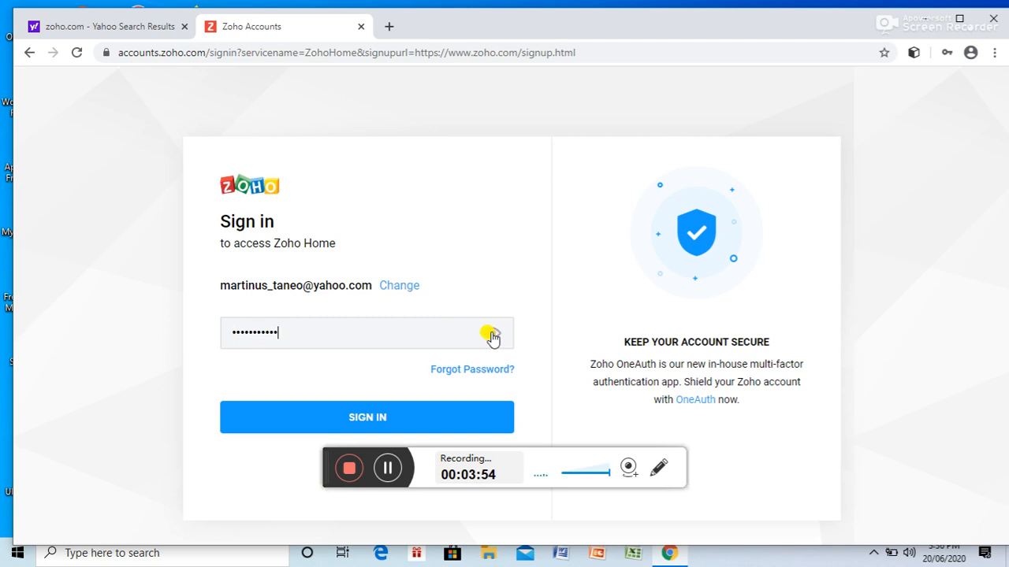
pyautogui.click(490, 335)
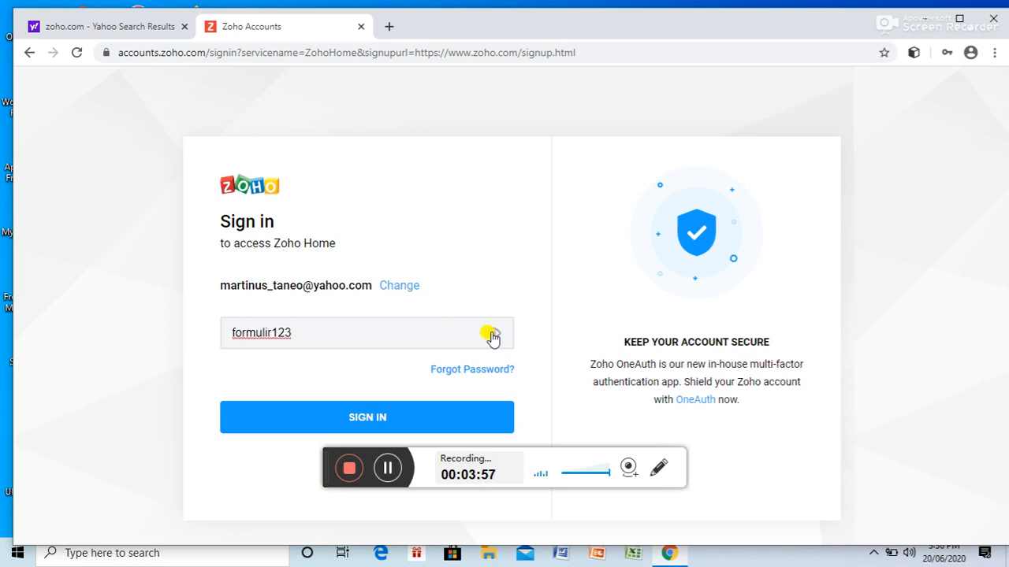
pyautogui.click(490, 335)
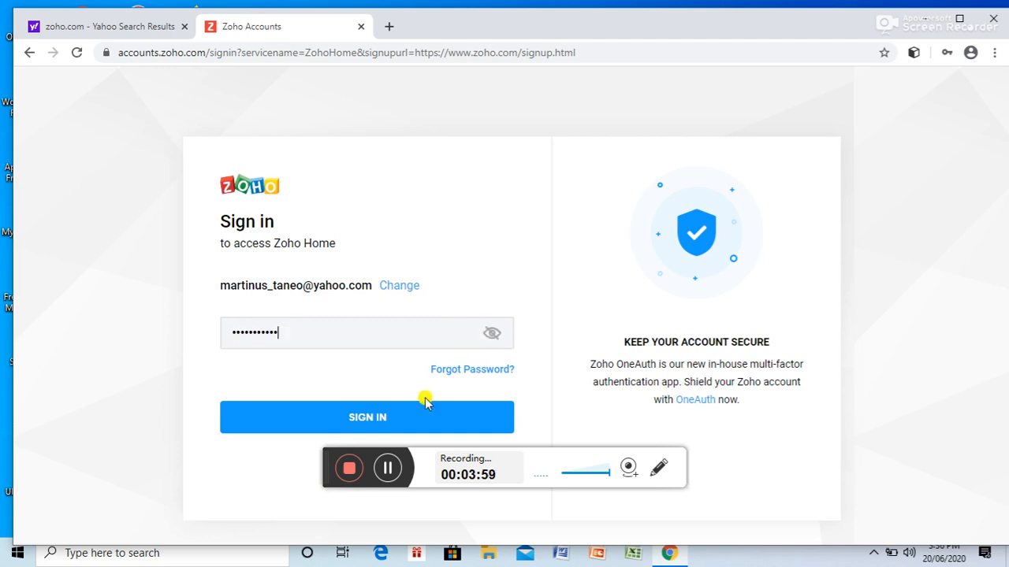
pyautogui.click(396, 420)
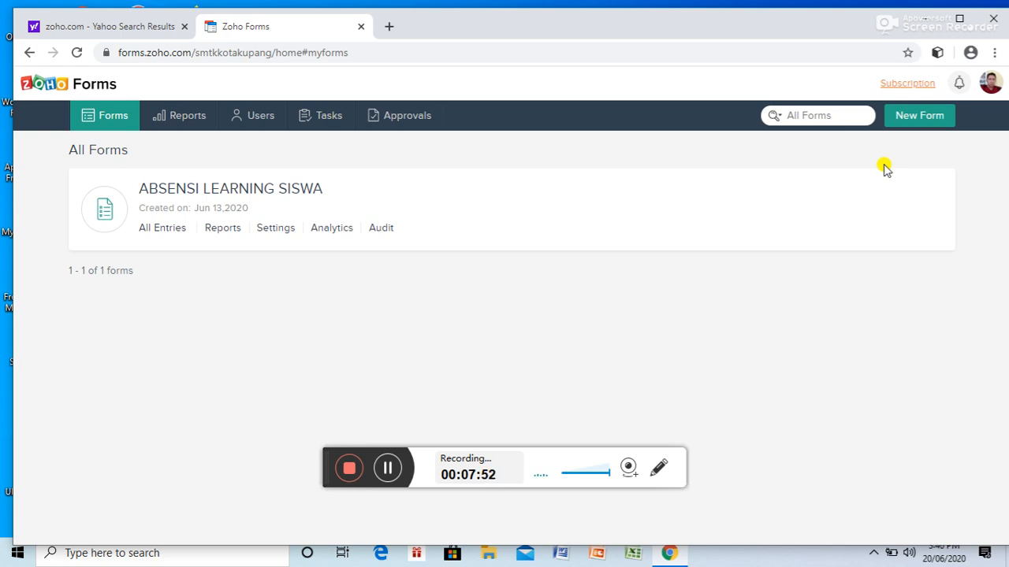
# Start a new blank form and name it SMTK KOTA KUPANG.
pyautogui.click(919, 116)
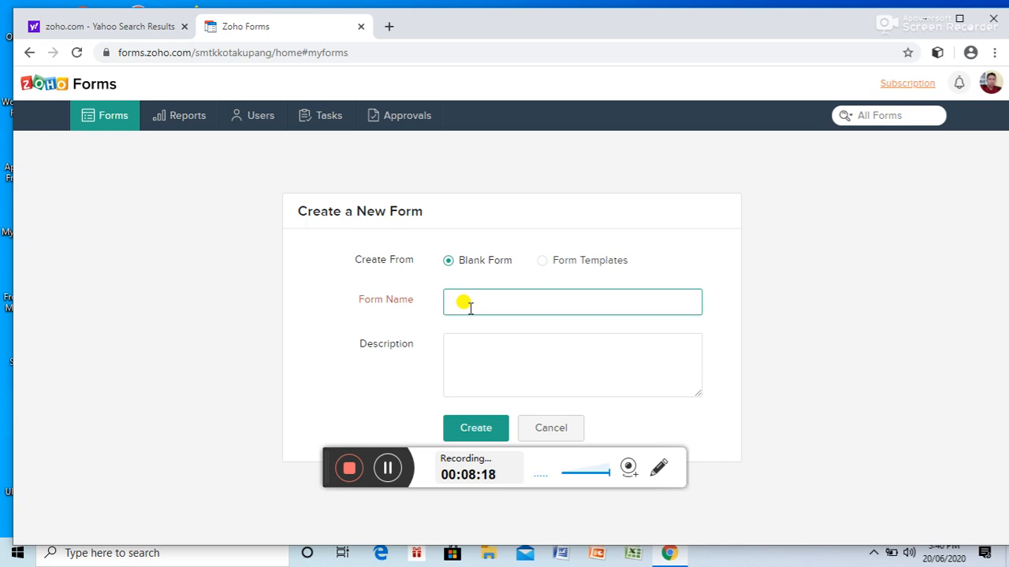
pyautogui.write('SMTK KOTA KUP')
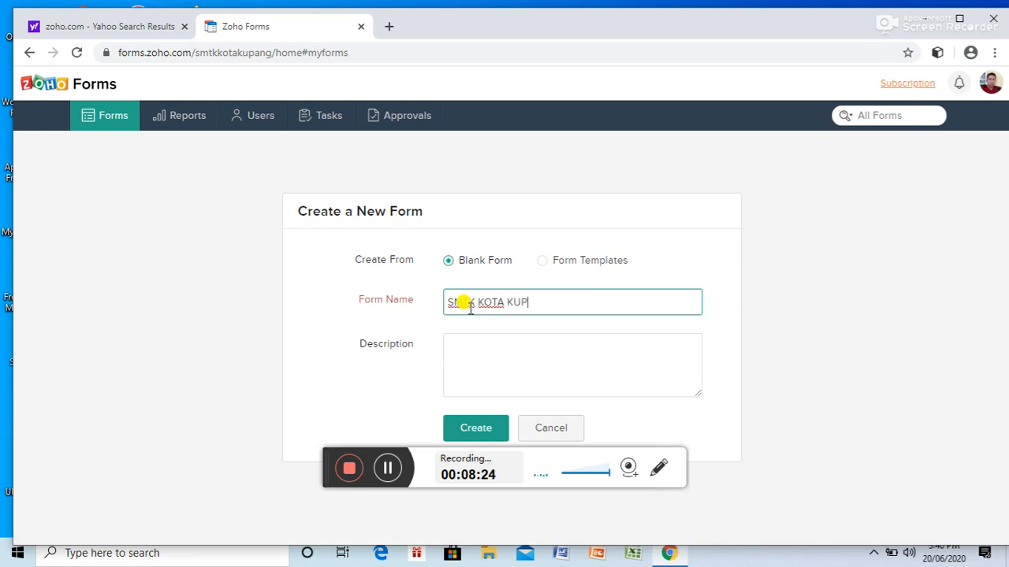
pyautogui.write('ANG')
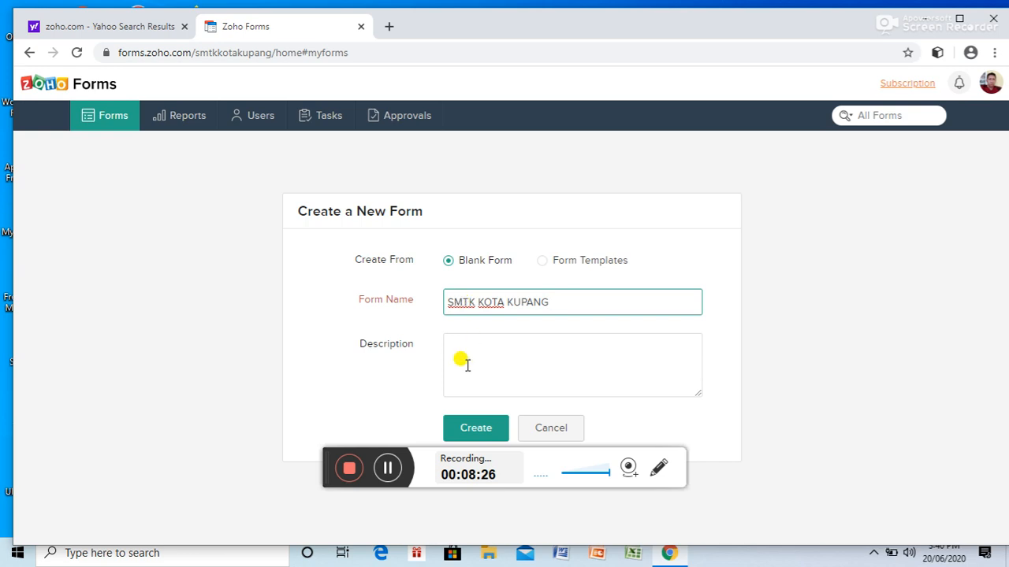
# Enter DAFTAR HADIR SISWA as the form description and create the form.
pyautogui.click(467, 364)
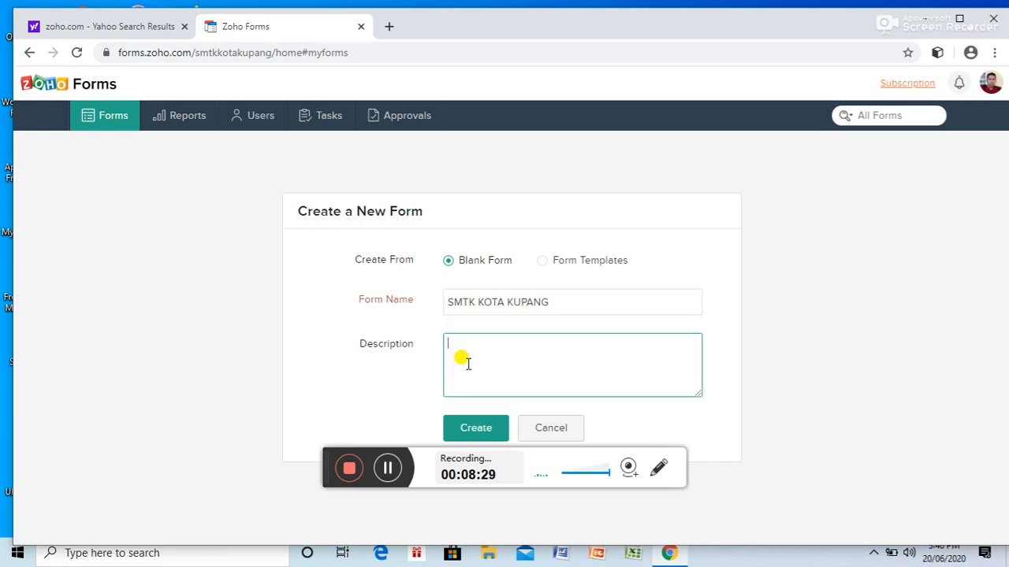
pyautogui.write('d')
pyautogui.press('BackSpace')
pyautogui.write('DAFTAR HAD')
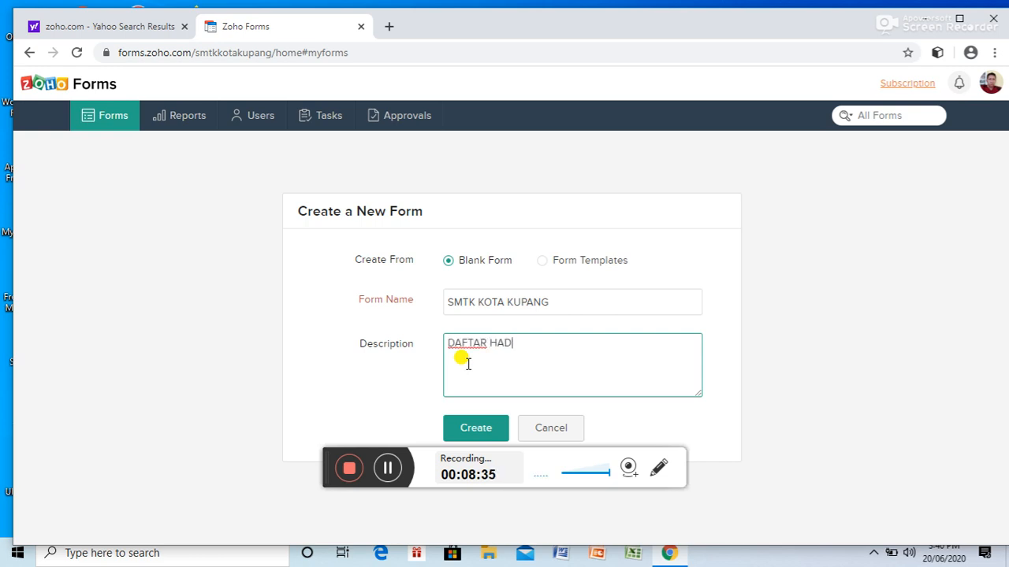
pyautogui.write('IR SISWA')
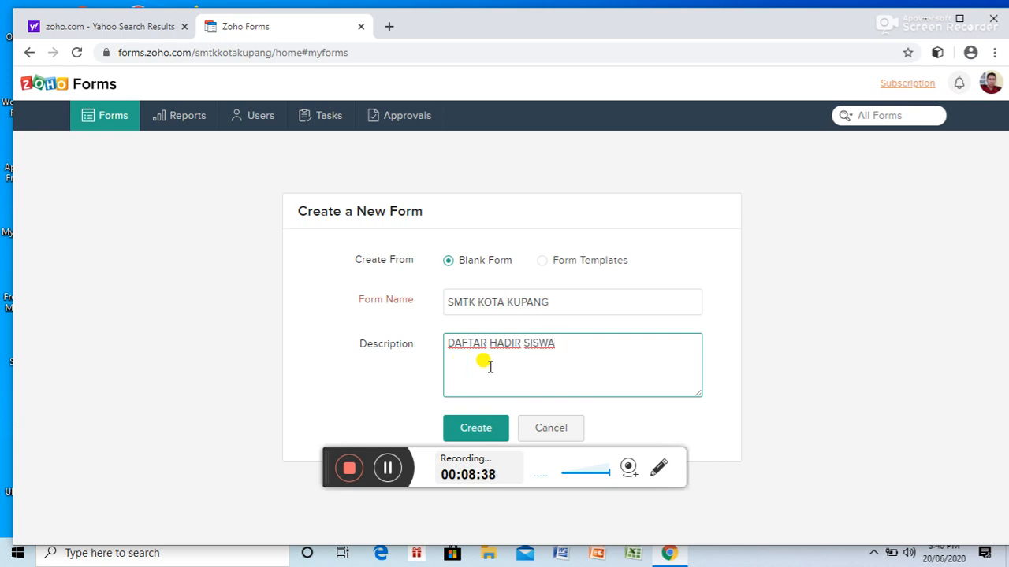
pyautogui.click(470, 433)
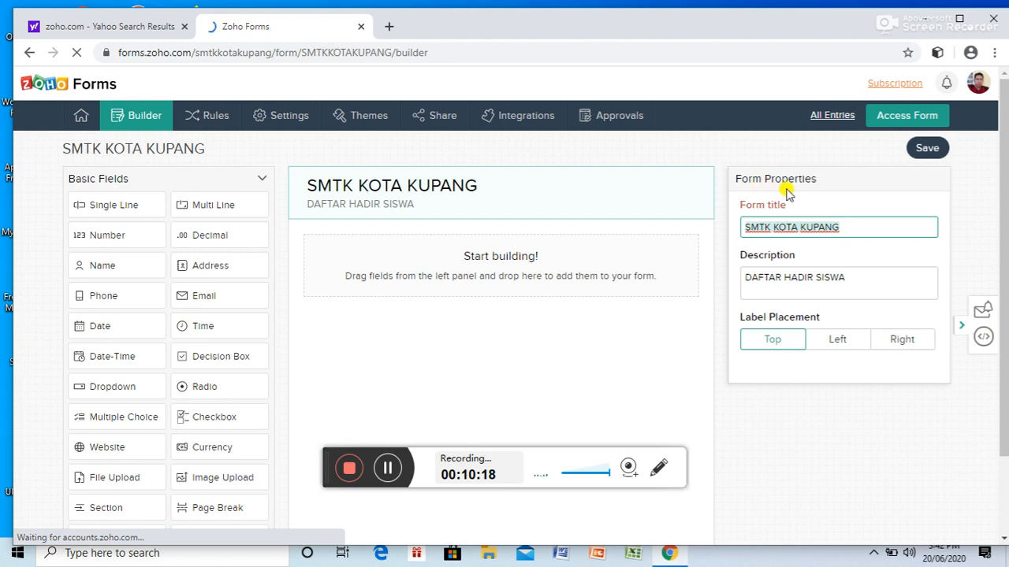
pyautogui.moveTo(755, 220); pyautogui.dragTo(835, 218)
pyautogui.click(843, 226)
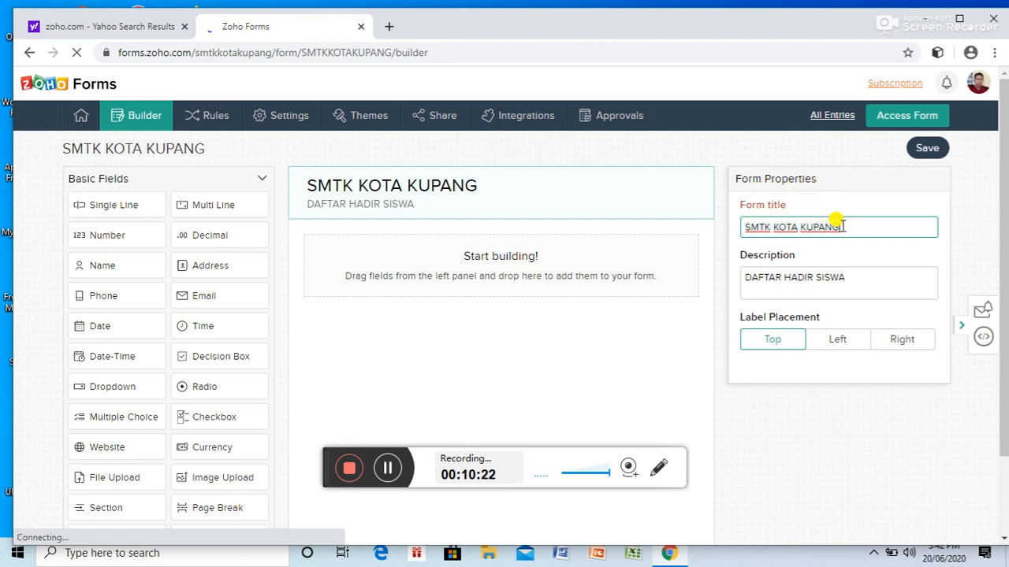
pyautogui.click(847, 281)
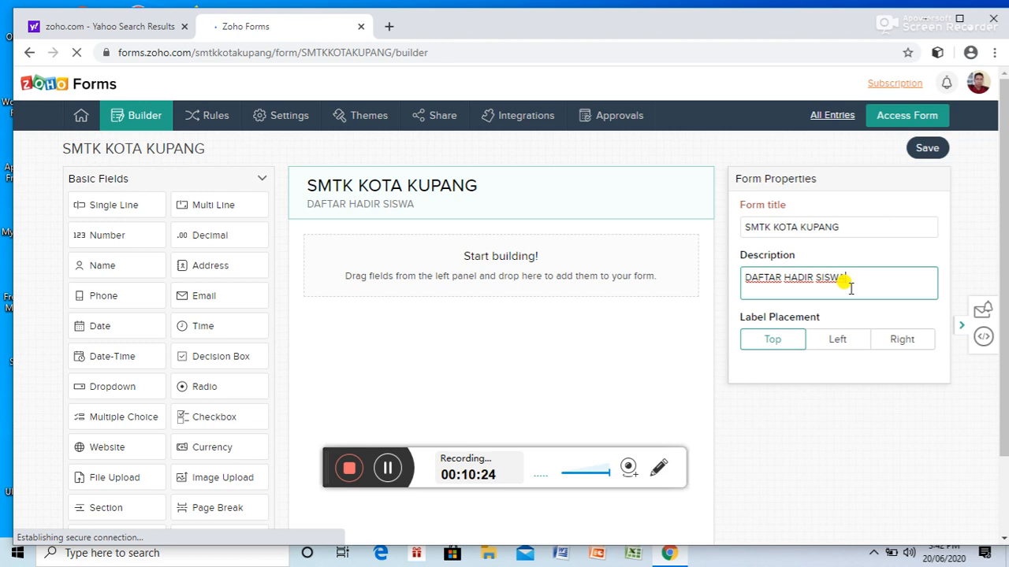
pyautogui.click(814, 253)
pyautogui.click(849, 229)
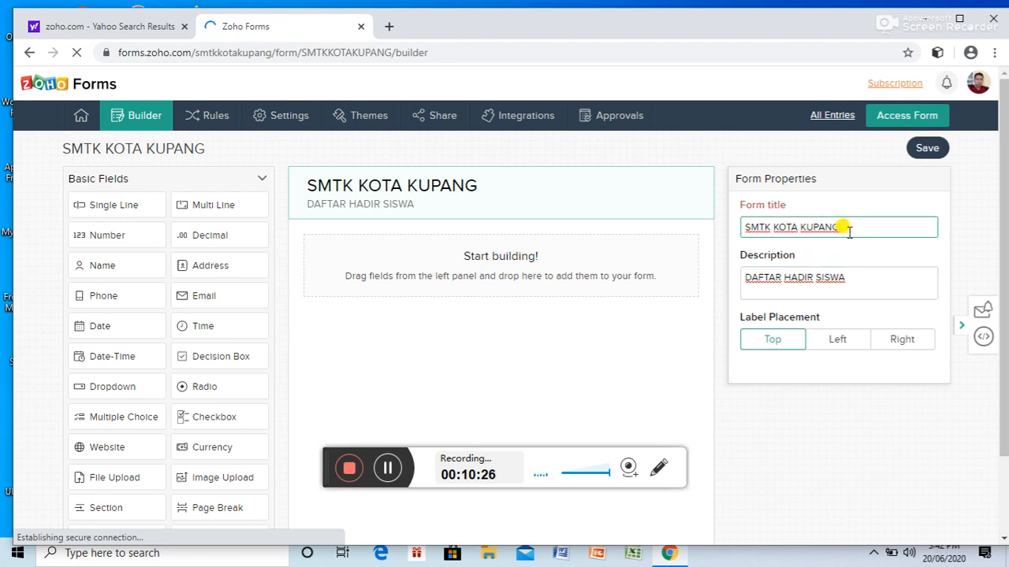
pyautogui.click(853, 284)
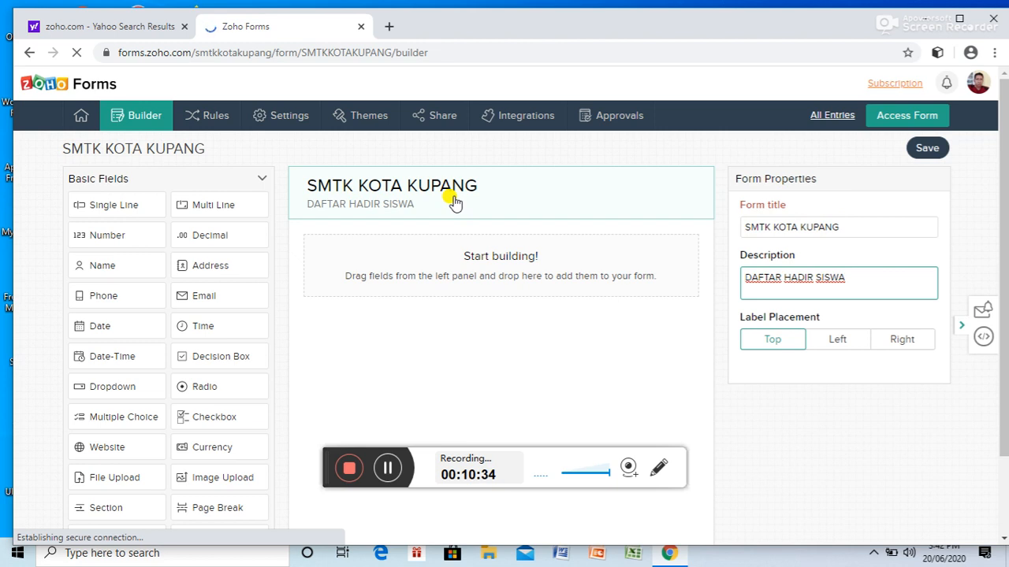
# Insert leading spaces before the form title and before the description in the form properties.
pyautogui.click(744, 227)
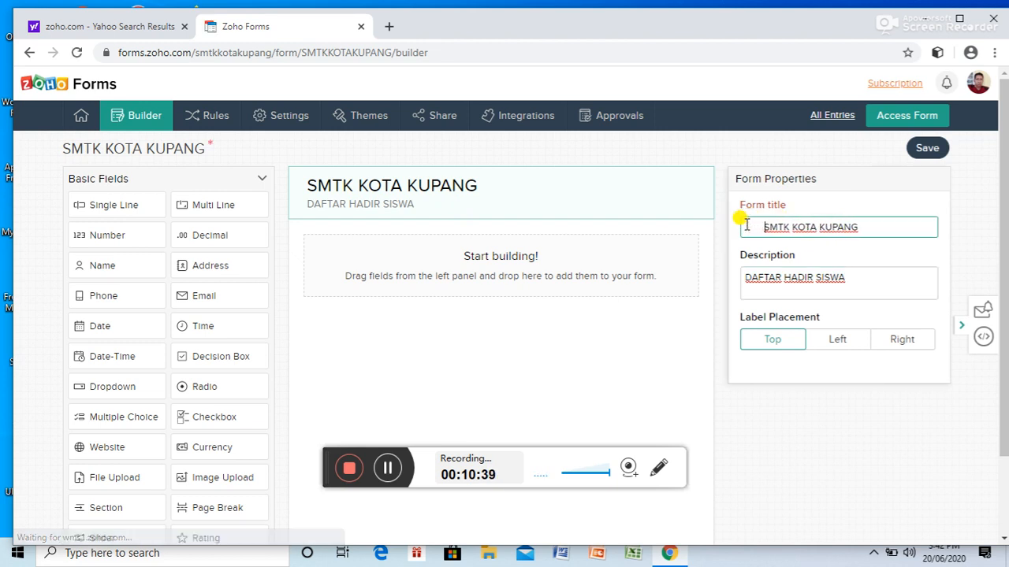
pyautogui.click(744, 277)
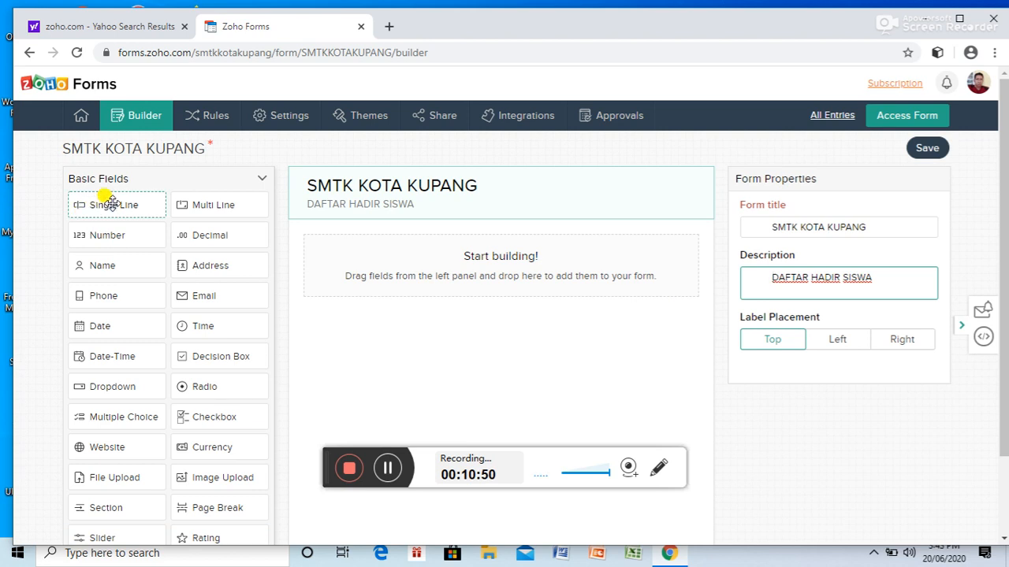
# Add a Single Line field to the empty form and set its label to Nama peserta.
pyautogui.moveTo(142, 209); pyautogui.dragTo(351, 251)
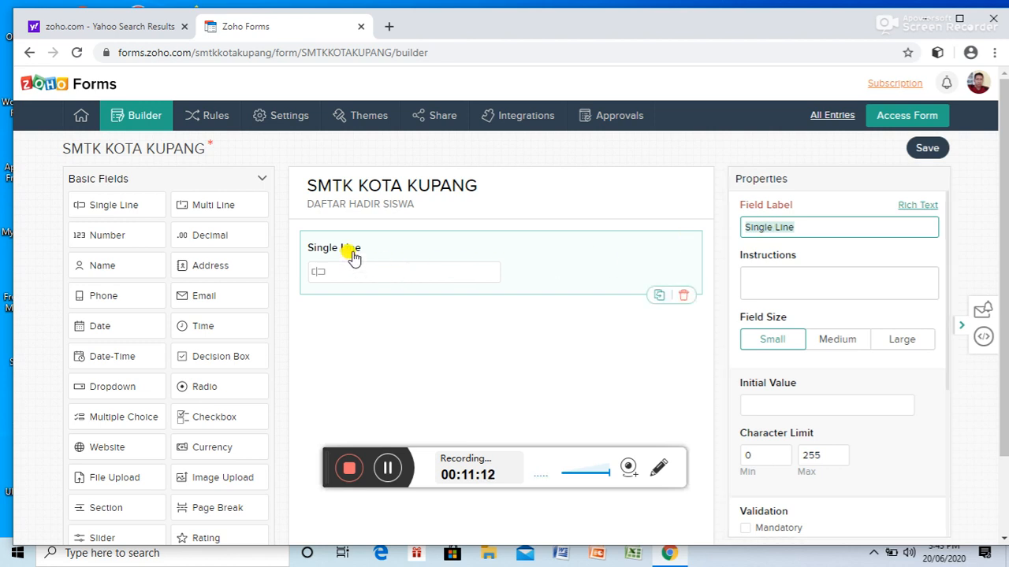
pyautogui.click(796, 227)
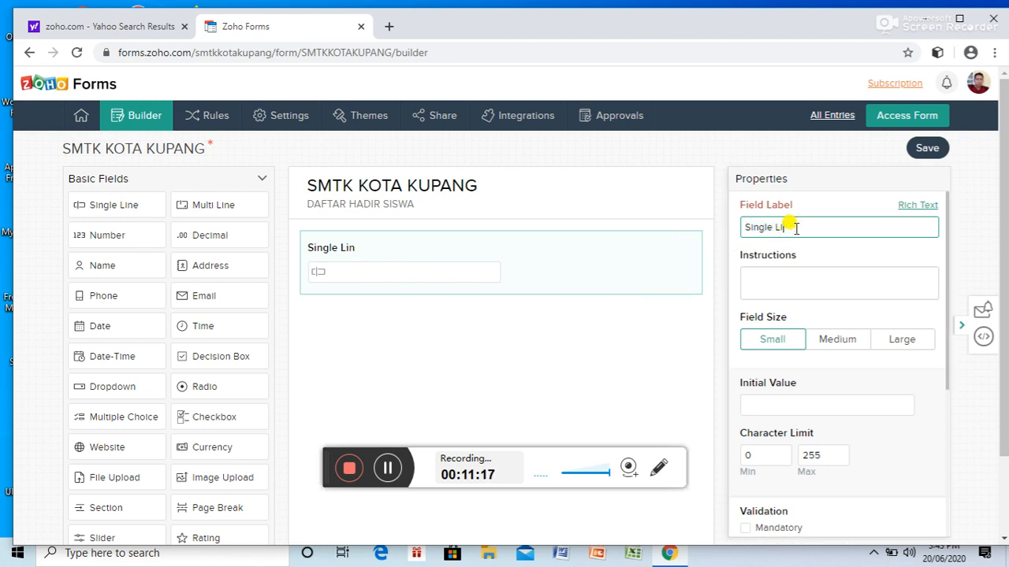
pyautogui.press('BackSpace')
pyautogui.press('BackSpace')
pyautogui.press('BackSpace')
pyautogui.press('BackSpace')
pyautogui.press('BackSpace')
pyautogui.press('BackSpace')
pyautogui.press('BackSpace')
pyautogui.press('BackSpace')
pyautogui.press('BackSpace')
pyautogui.write('n')
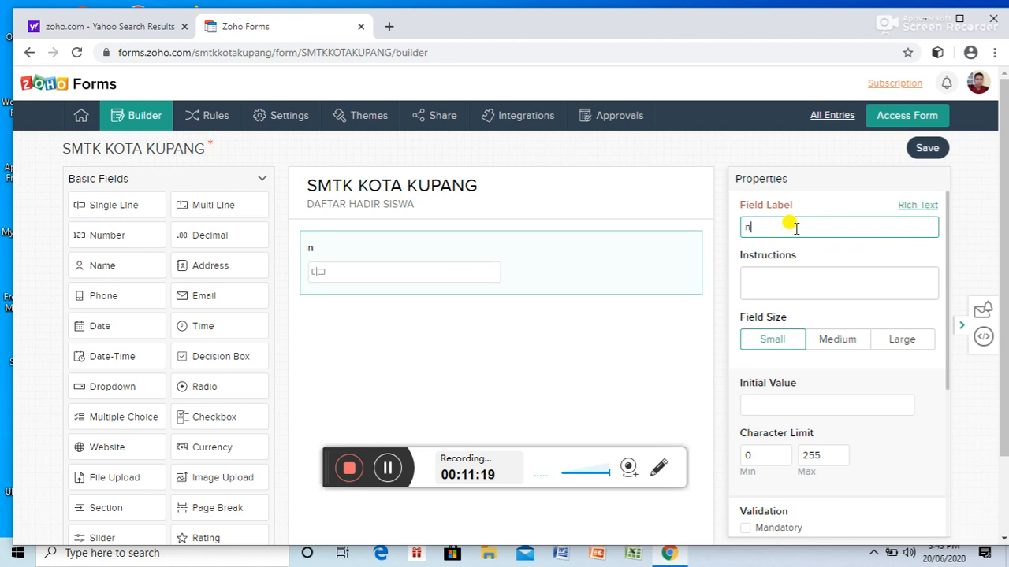
pyautogui.write('Nama peserta')
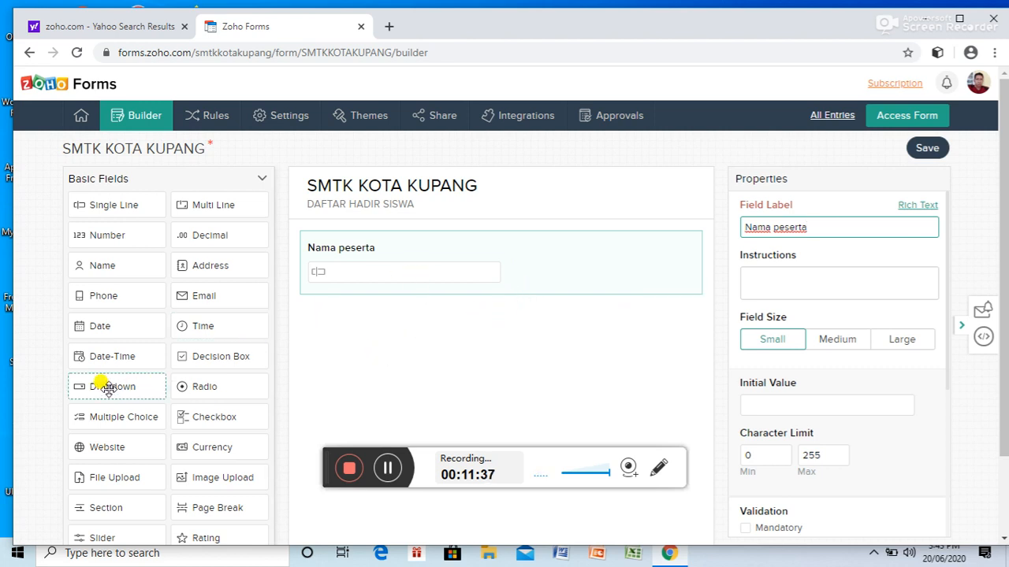
# Add a Dropdown field below Nama peserta and make the Nama peserta field mandatory.
pyautogui.moveTo(105, 390); pyautogui.dragTo(353, 318)
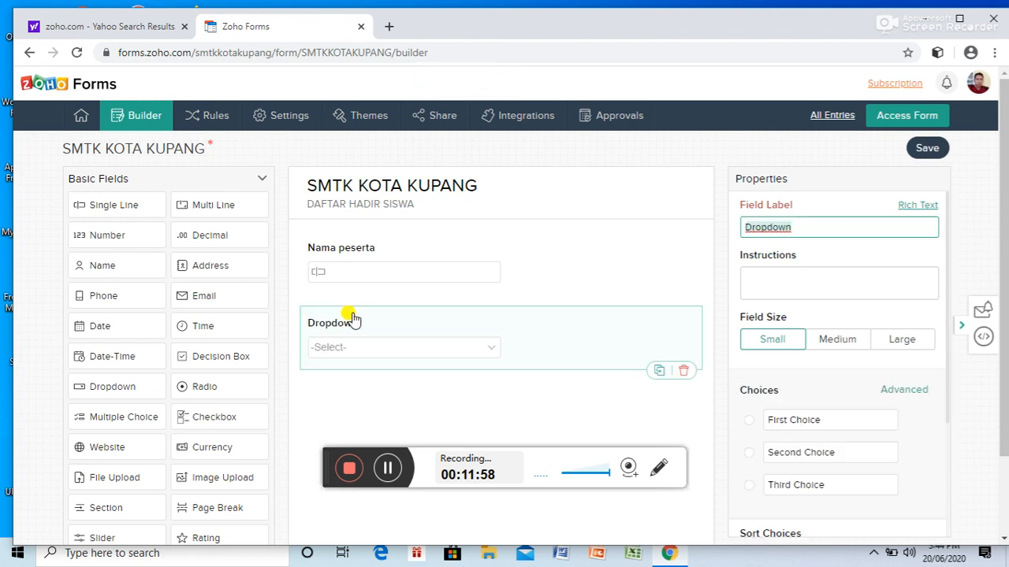
pyautogui.click(450, 276)
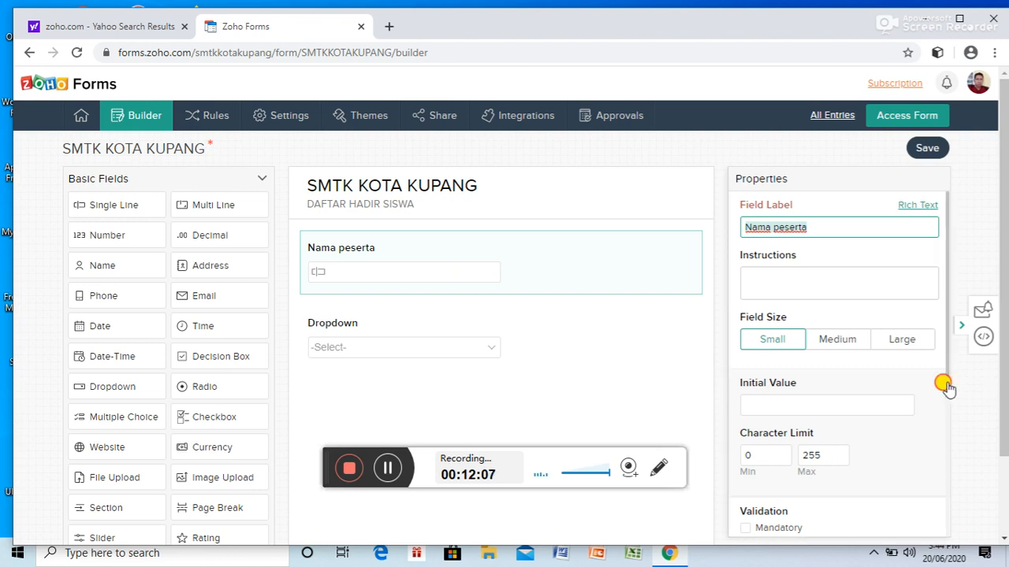
pyautogui.moveTo(948, 386); pyautogui.dragTo(948, 433)
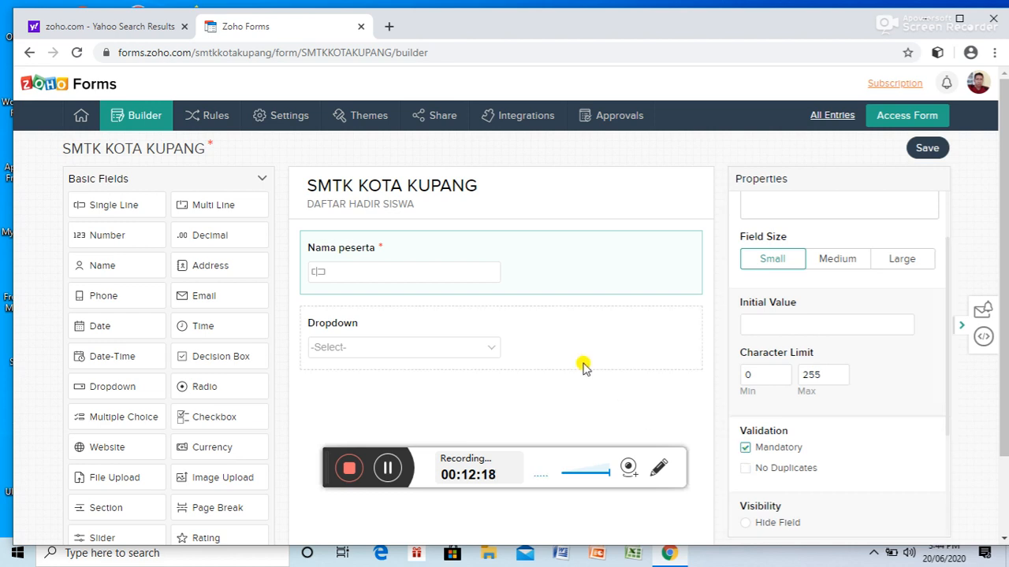
# Change the new dropdown field's label to Kelas.
pyautogui.click(450, 350)
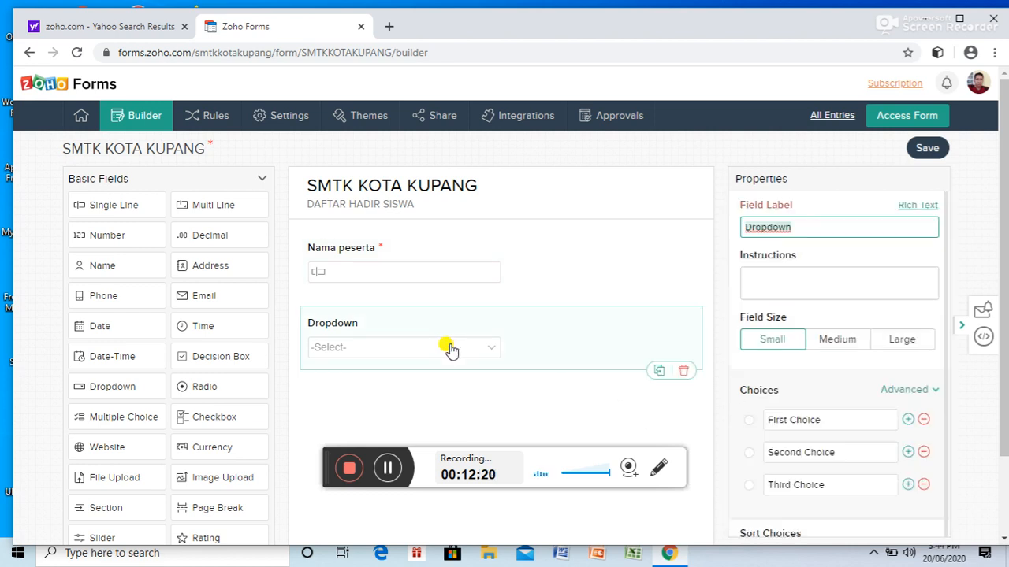
pyautogui.click(817, 230)
pyautogui.press('BackSpace')
pyautogui.press('BackSpace')
pyautogui.press('BackSpace')
pyautogui.press('BackSpace')
pyautogui.press('BackSpace')
pyautogui.press('BackSpace')
pyautogui.press('BackSpace')
pyautogui.press('BackSpace')
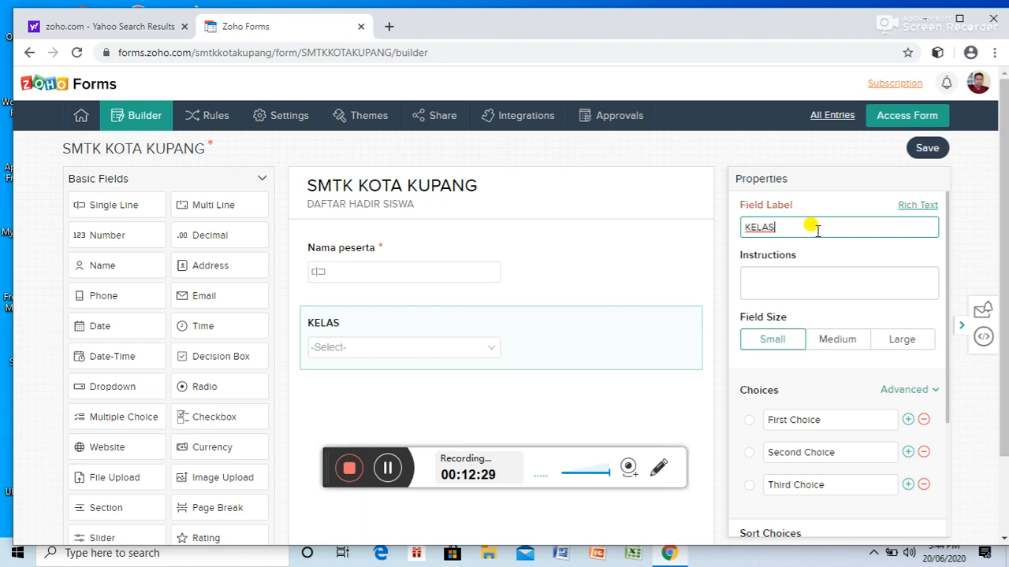
pyautogui.press('BackSpace')
pyautogui.press('BackSpace')
pyautogui.press('BackSpace')
pyautogui.press('BackSpace')
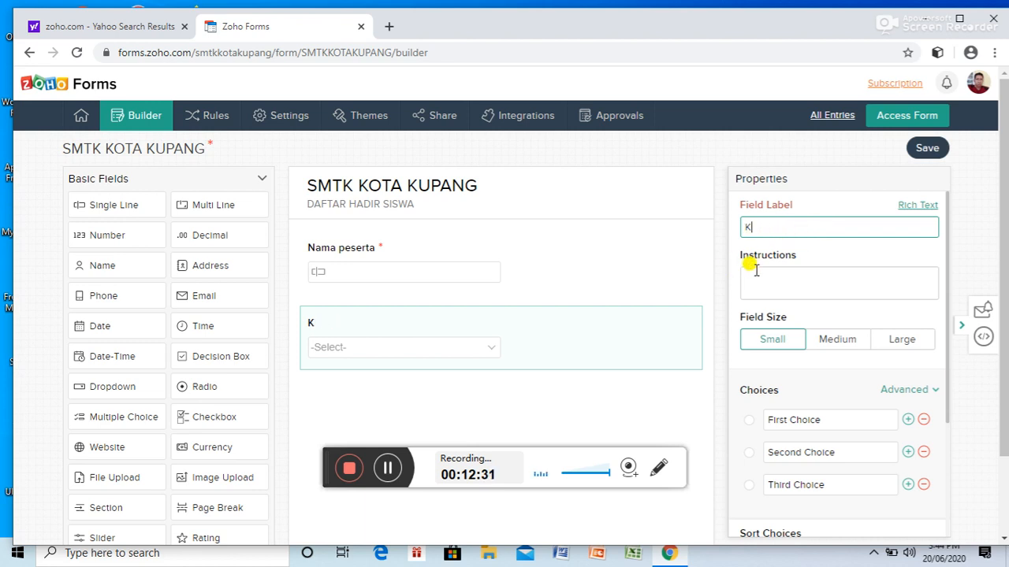
pyautogui.press('BackSpace')
pyautogui.write('Kelas')
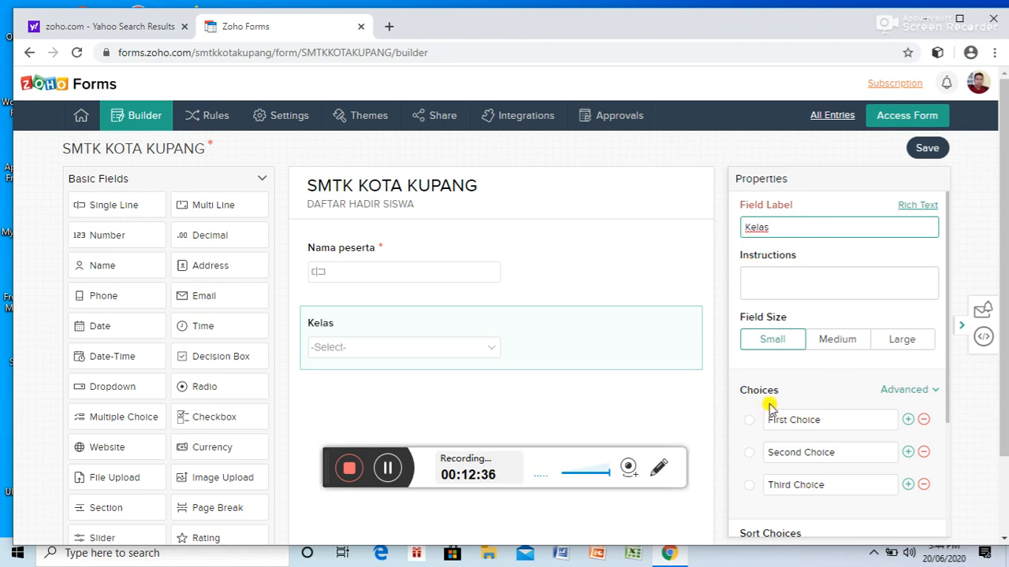
# Replace the three default choices of the Kelas dropdown with 10, 11 and 12.
pyautogui.click(834, 424)
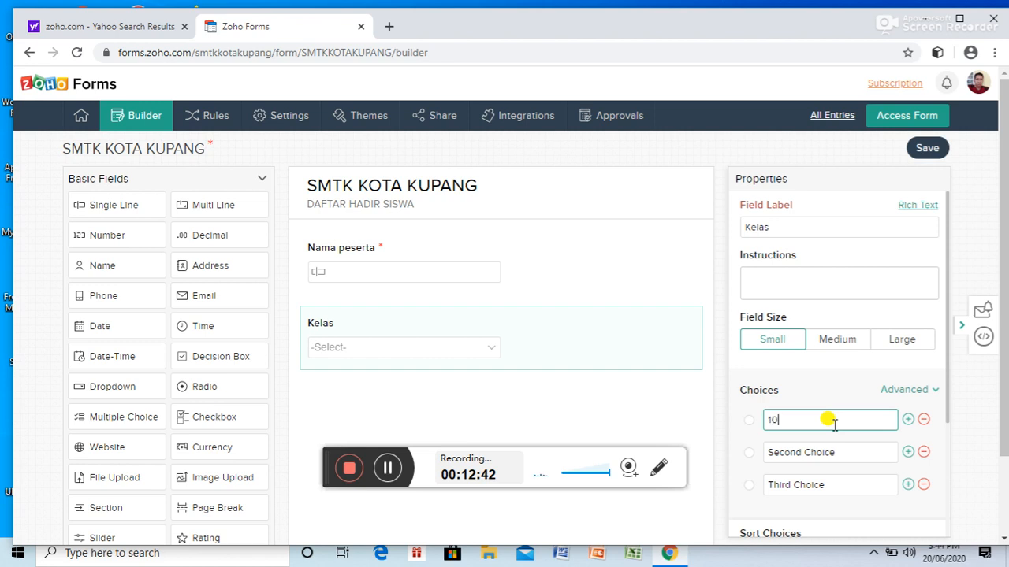
pyautogui.write('10')
pyautogui.click(852, 455)
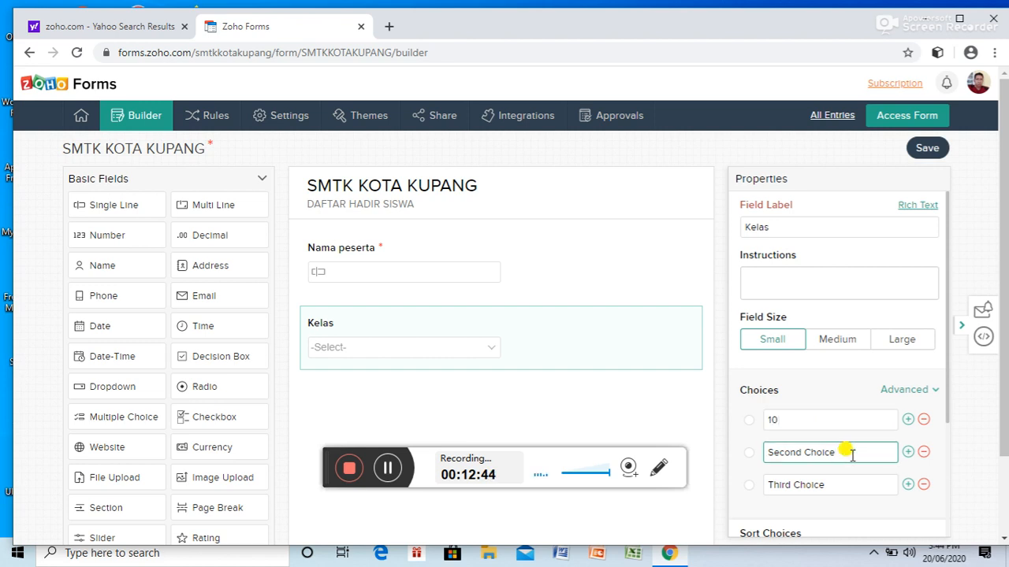
pyautogui.press('BackSpace')
pyautogui.press('BackSpace')
pyautogui.press('BackSpace')
pyautogui.press('BackSpace')
pyautogui.press('BackSpace')
pyautogui.press('BackSpace')
pyautogui.press('BackSpace')
pyautogui.press('BackSpace')
pyautogui.press('BackSpace')
pyautogui.press('BackSpace')
pyautogui.press('BackSpace')
pyautogui.press('BackSpace')
pyautogui.click(842, 485)
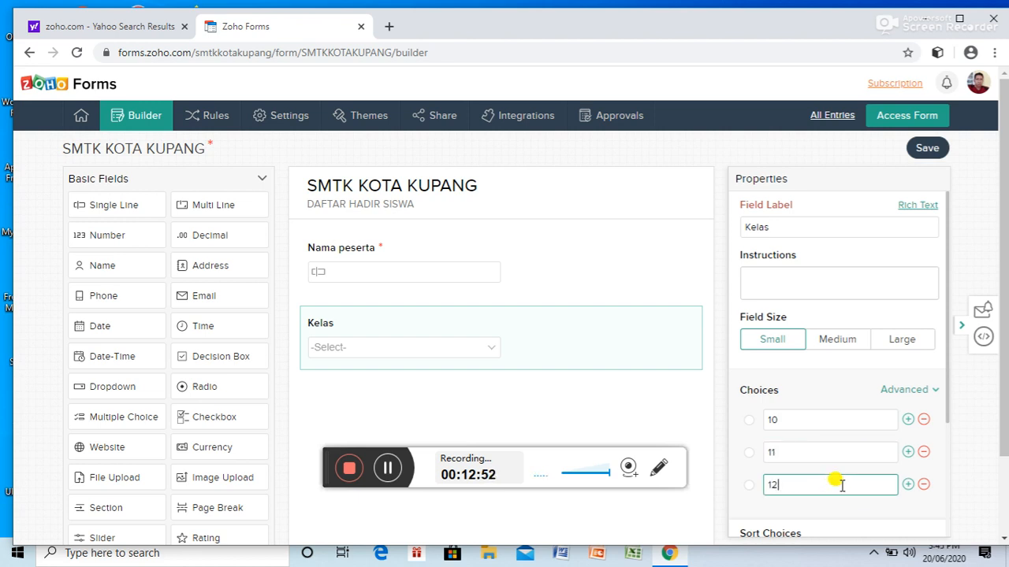
# Split the Kelas choice 11 into two choices, 11. A and 11.B, placed before 12.
pyautogui.click(805, 451)
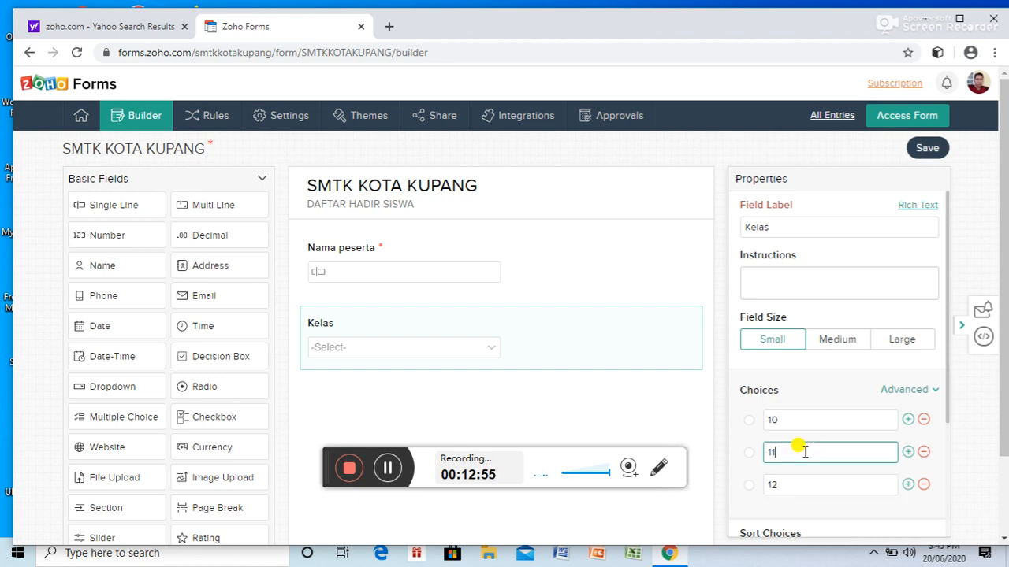
pyautogui.click(909, 455)
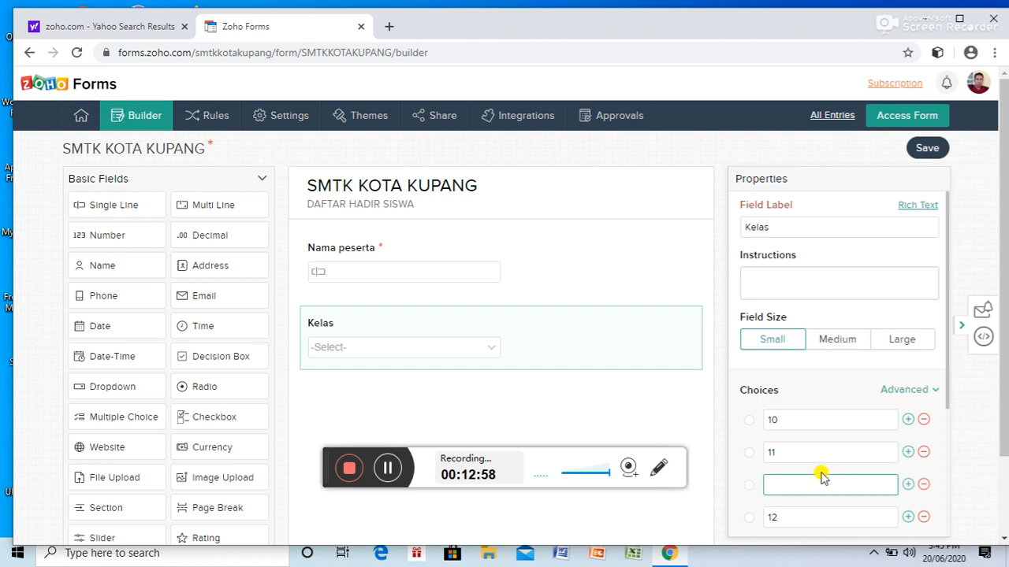
pyautogui.click(820, 454)
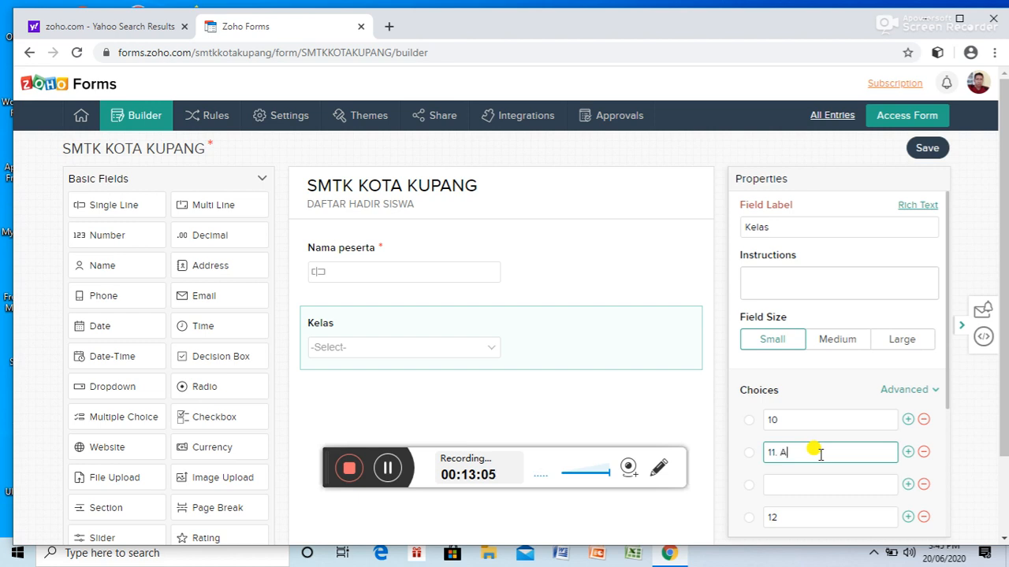
pyautogui.click(797, 486)
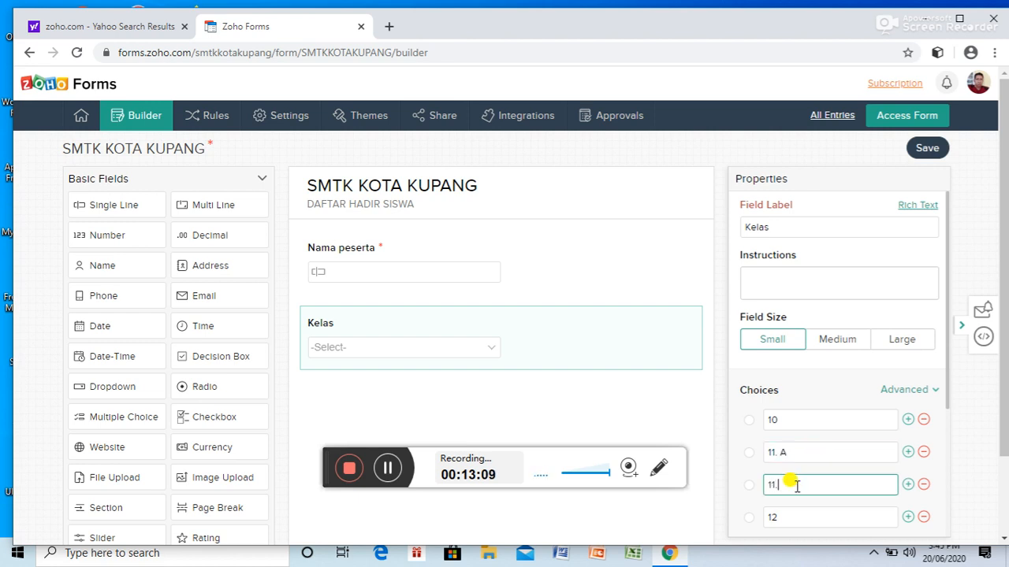
pyautogui.write('11.B')
pyautogui.click(818, 517)
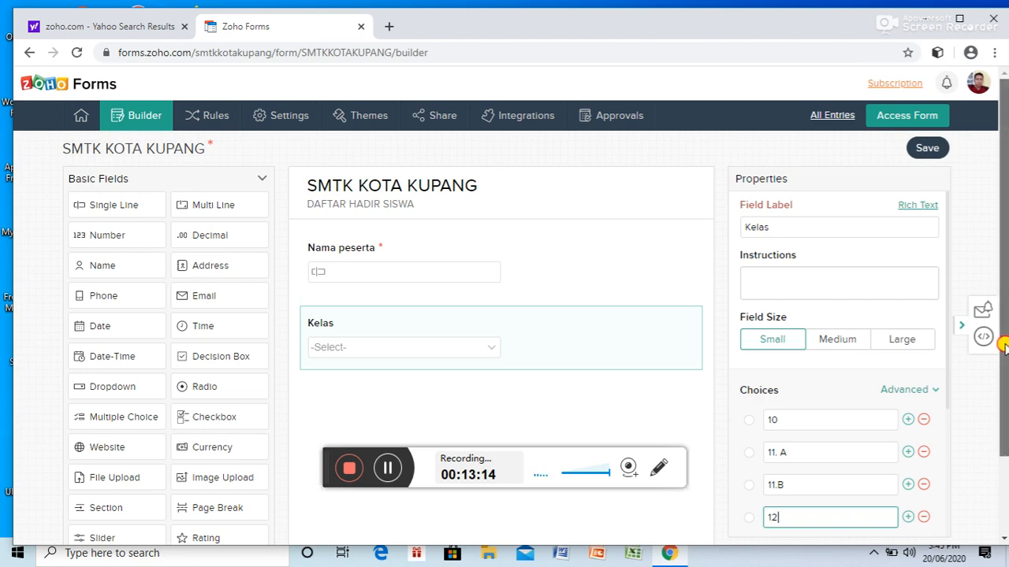
# Sort the Kelas choices in ascending order and make the field mandatory.
pyautogui.moveTo(1004, 345); pyautogui.dragTo(1004, 404)
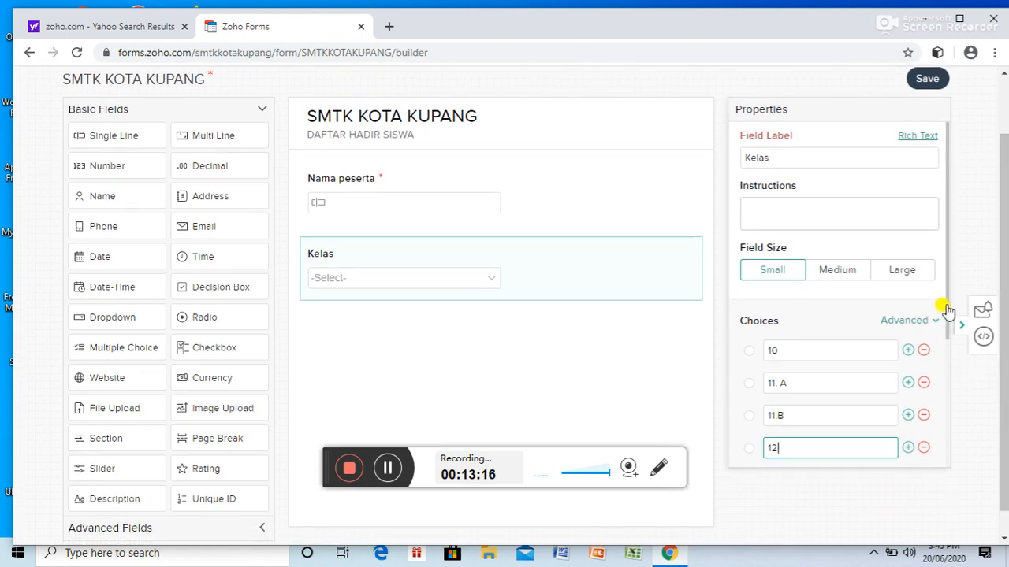
pyautogui.moveTo(945, 313); pyautogui.dragTo(950, 414)
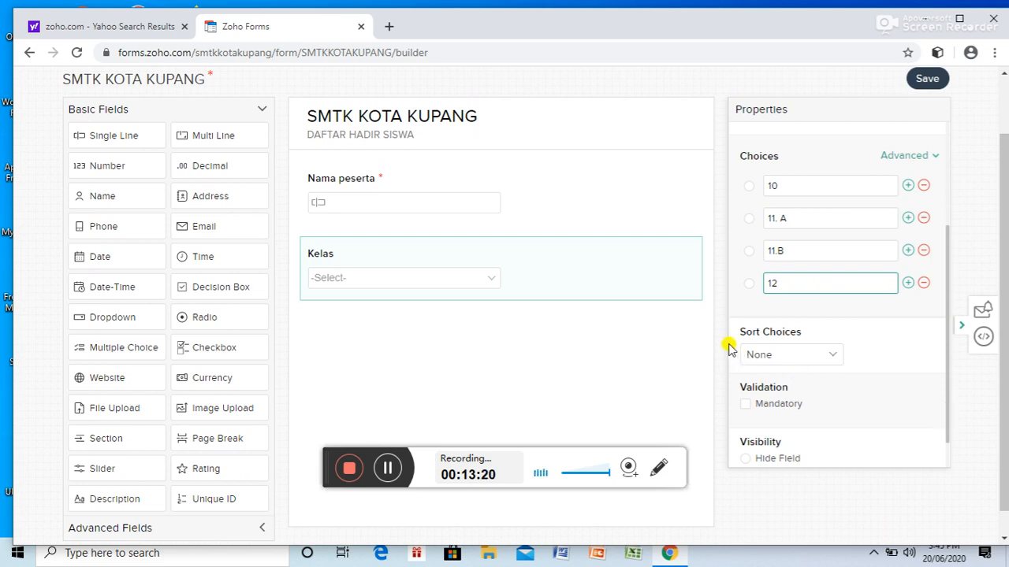
pyautogui.click(829, 358)
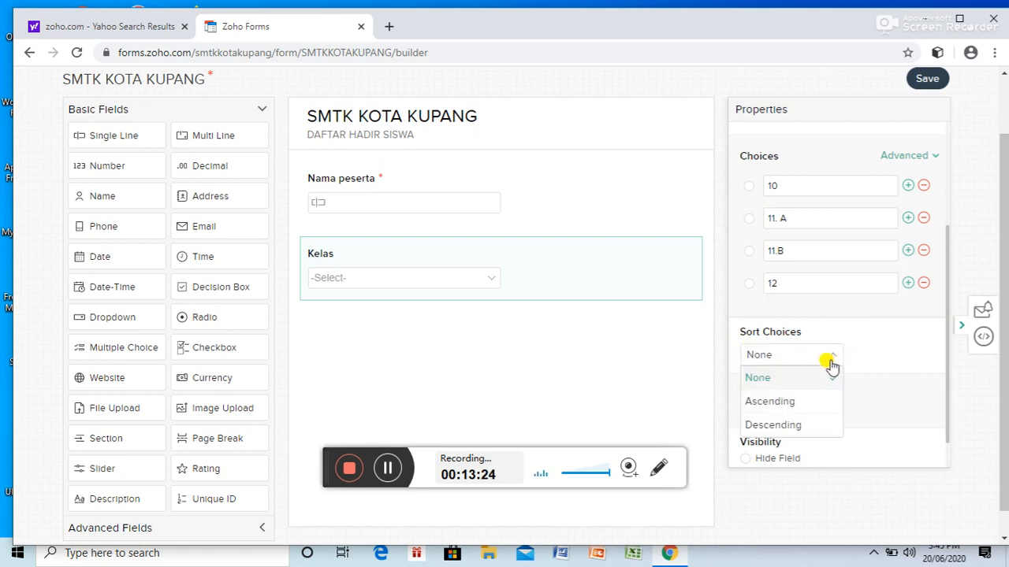
pyautogui.click(790, 402)
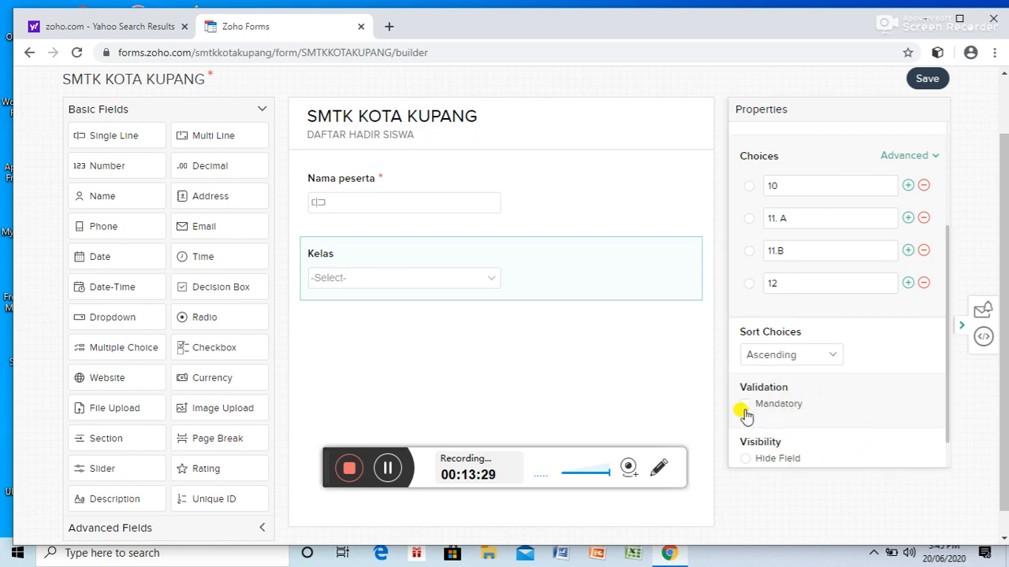
pyautogui.click(745, 409)
pyautogui.click(745, 406)
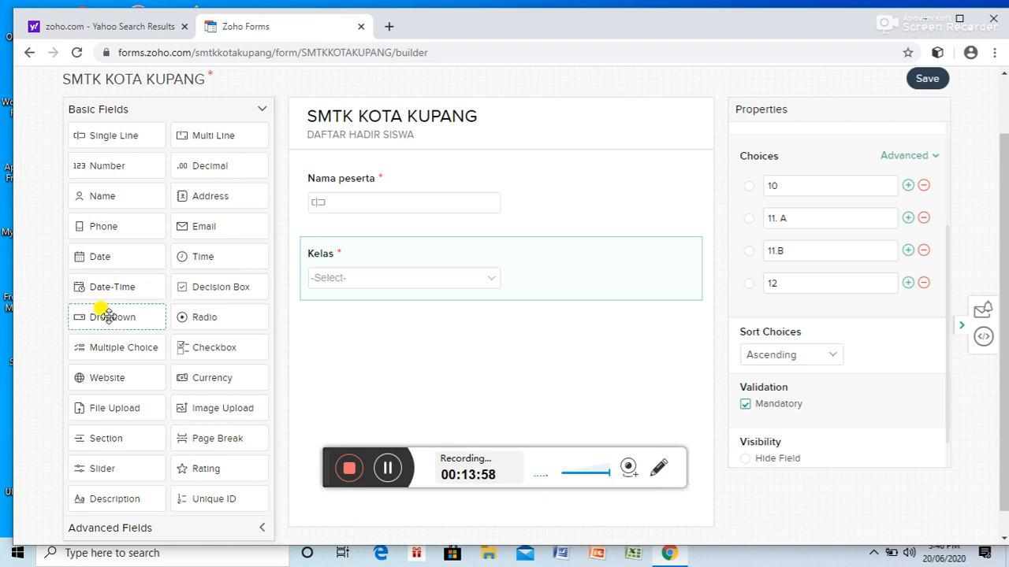
# Add another Dropdown field below Kelas and set its label to Jurusan.
pyautogui.moveTo(105, 319); pyautogui.dragTo(350, 326)
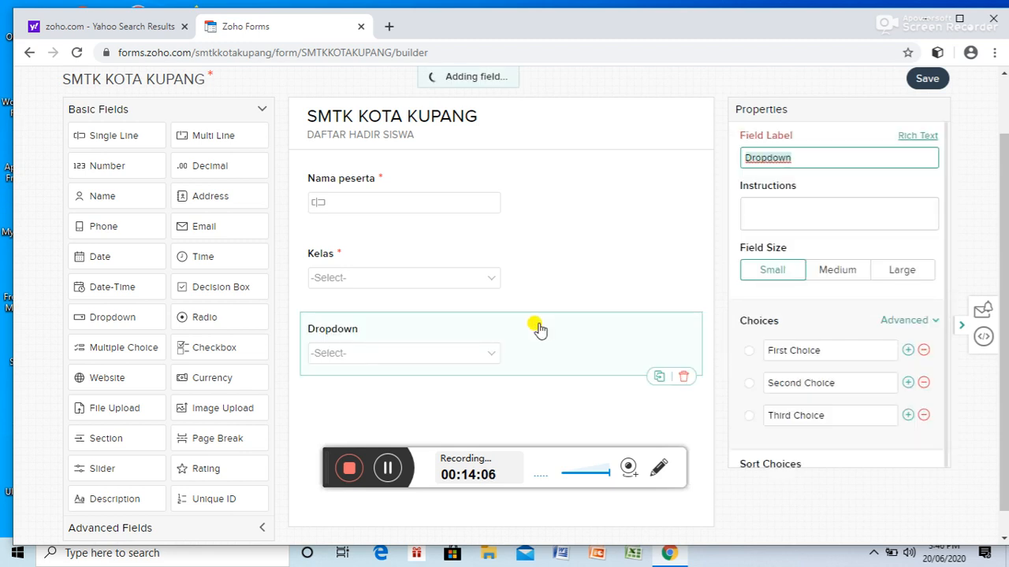
pyautogui.click(810, 159)
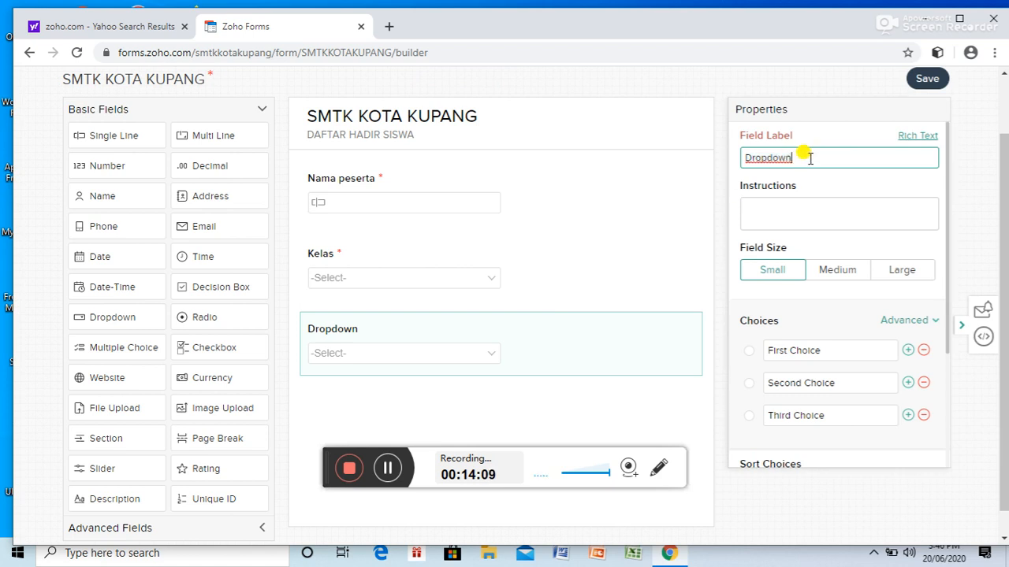
pyautogui.press('BackSpace')
pyautogui.press('BackSpace')
pyautogui.press('BackSpace')
pyautogui.press('BackSpace')
pyautogui.press('BackSpace')
pyautogui.press('BackSpace')
pyautogui.press('BackSpace')
pyautogui.press('BackSpace')
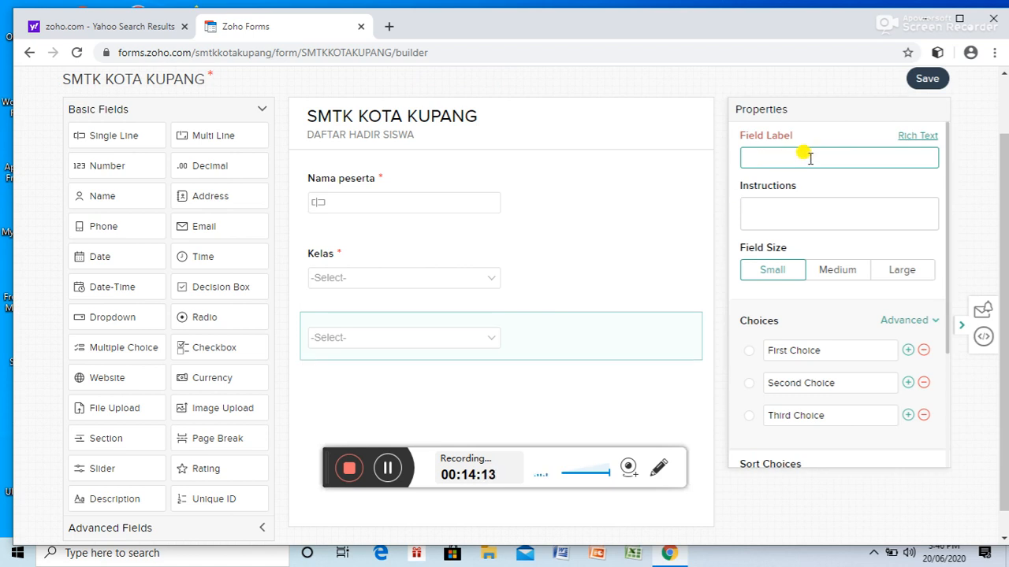
pyautogui.write('ju')
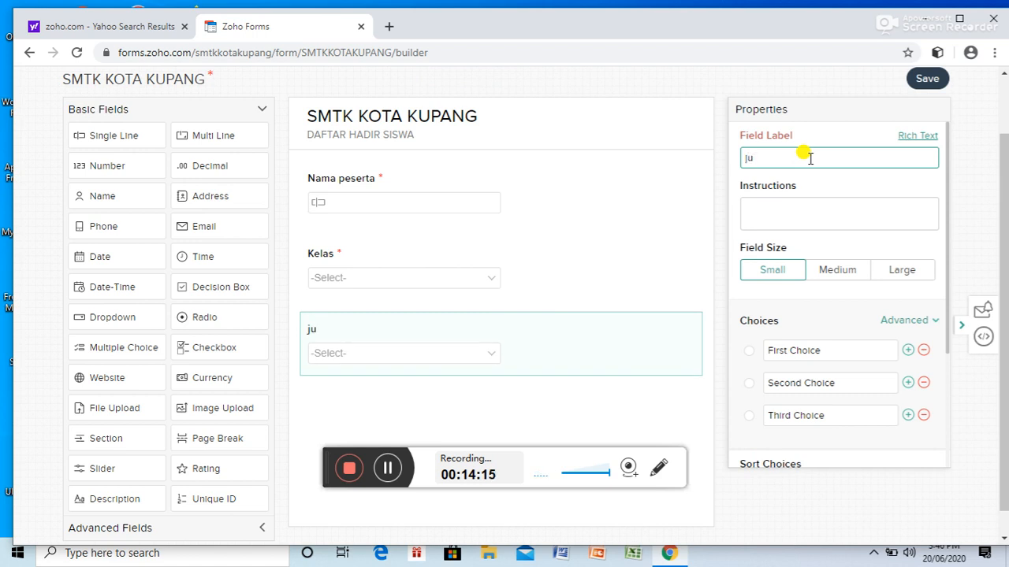
pyautogui.press('BackSpace')
pyautogui.write('j')
pyautogui.write('J')
pyautogui.write('URUSA')
pyautogui.write('N')
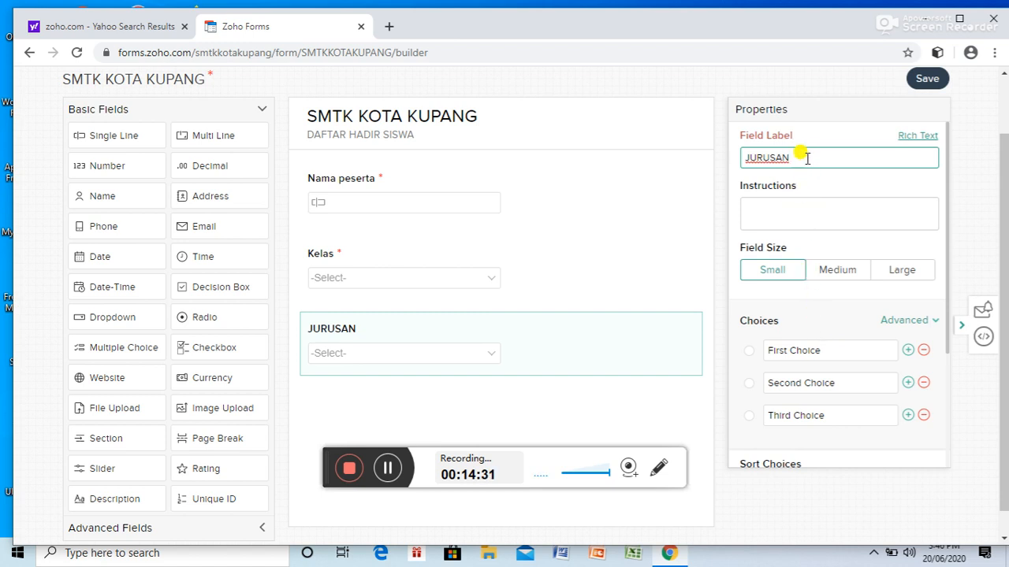
pyautogui.press('BackSpace')
pyautogui.press('BackSpace')
pyautogui.press('BackSpace')
pyautogui.press('BackSpace')
pyautogui.press('BackSpace')
pyautogui.press('BackSpace')
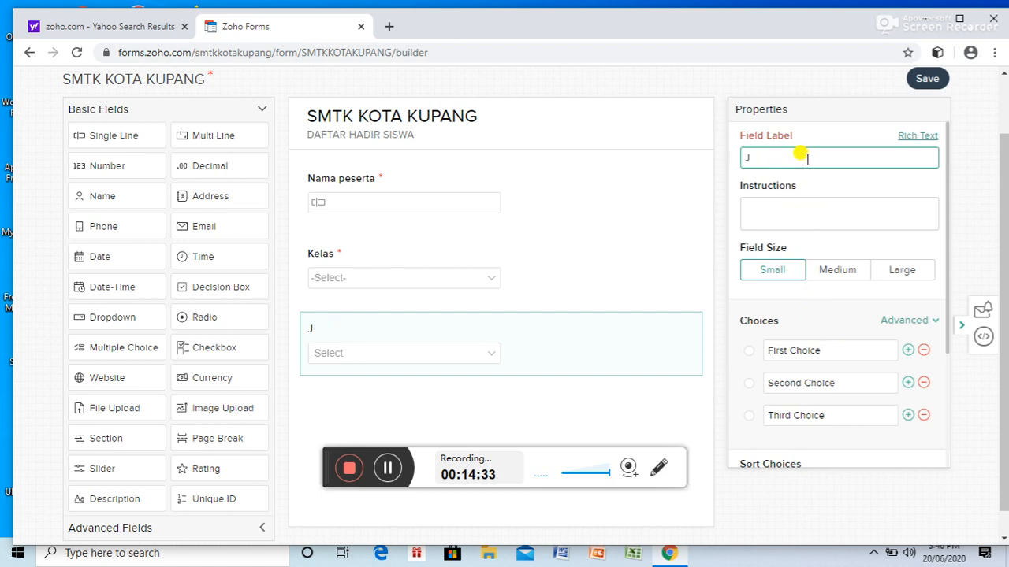
pyautogui.write('urusan')
# Change the first choice of the Jurusan dropdown to IPS. Keagamaan.
pyautogui.click(840, 351)
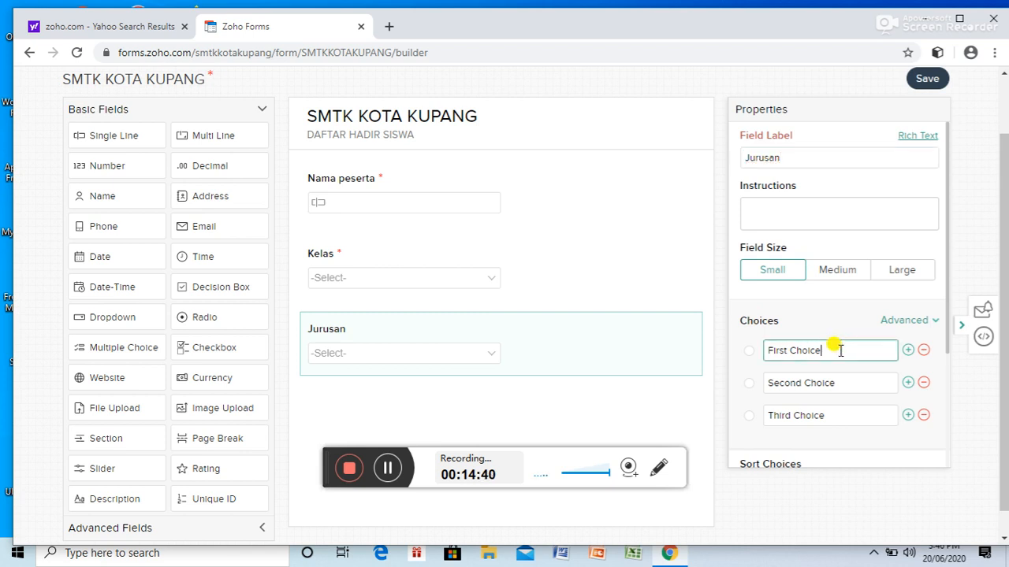
pyautogui.press('BackSpace')
pyautogui.press('BackSpace')
pyautogui.press('BackSpace')
pyautogui.press('BackSpace')
pyautogui.press('BackSpace')
pyautogui.press('BackSpace')
pyautogui.press('BackSpace')
pyautogui.press('BackSpace')
pyautogui.press('BackSpace')
pyautogui.press('BackSpace')
pyautogui.write('K')
pyautogui.write('e')
pyautogui.write('p')
pyautogui.press('BackSpace')
pyautogui.press('BackSpace')
pyautogui.write('IPS. Keagamaa')
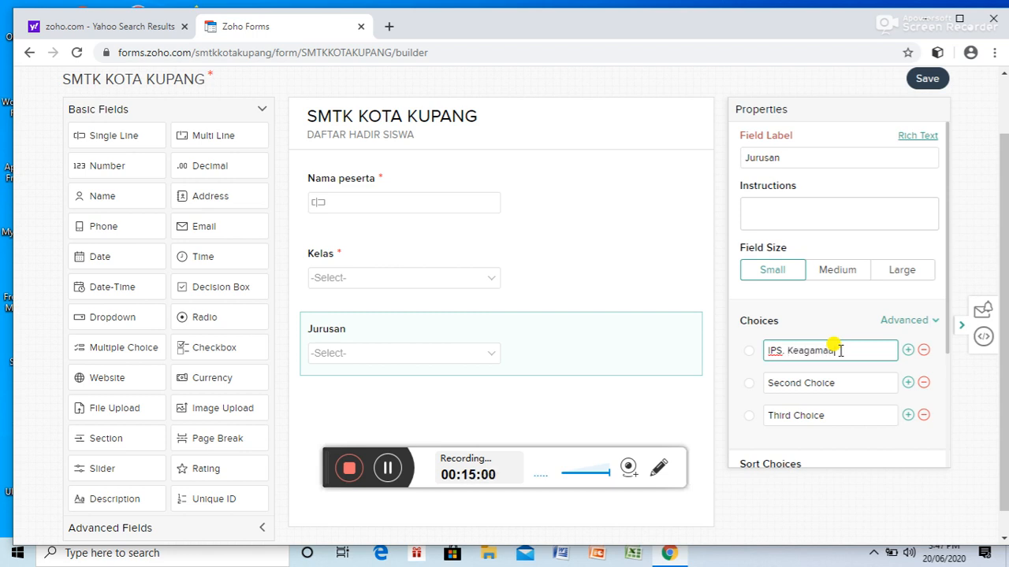
pyautogui.write('n')
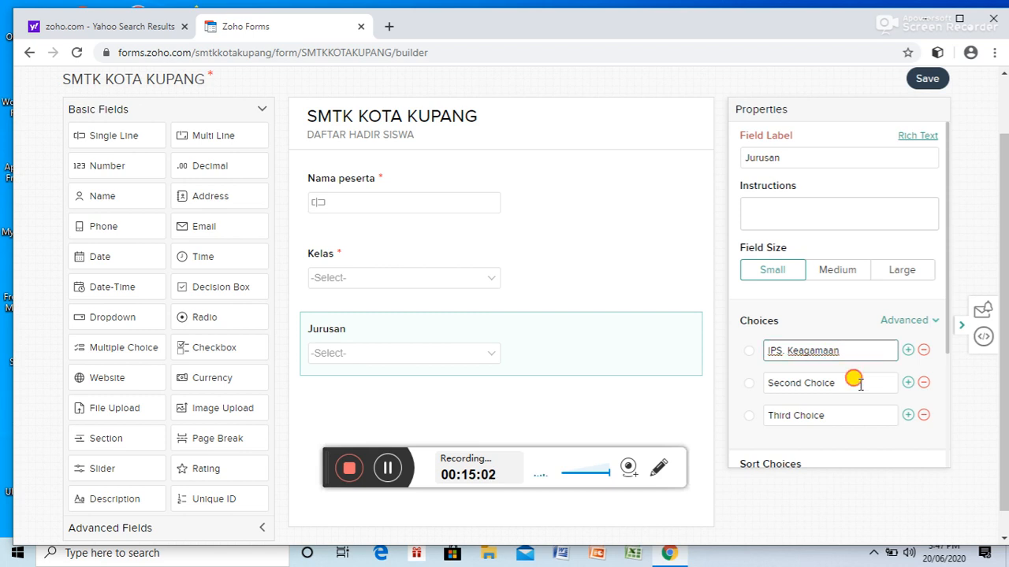
# Remove the second and third choices from the Jurusan dropdown and make the field mandatory.
pyautogui.click(858, 383)
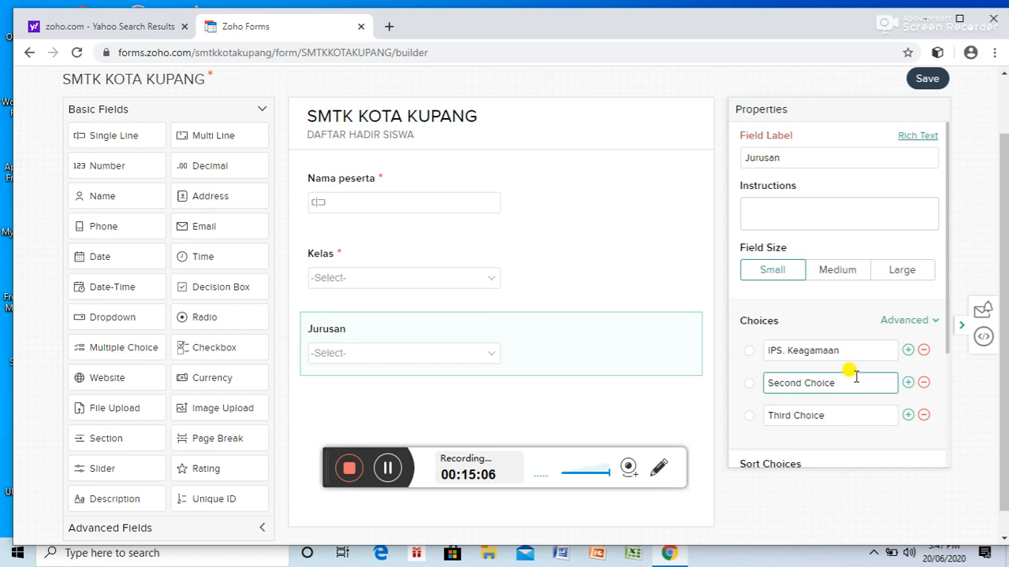
pyautogui.click(923, 384)
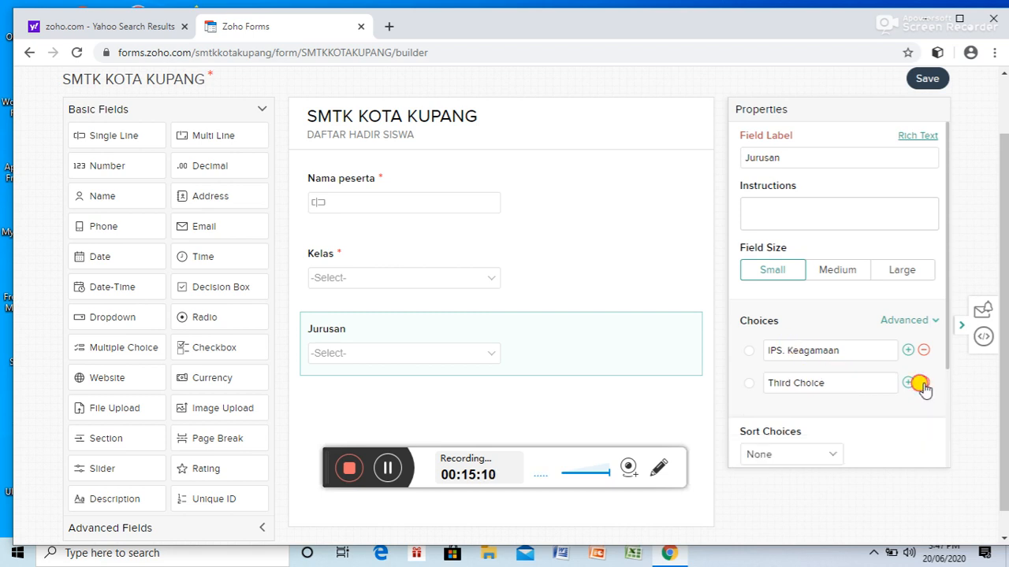
pyautogui.click(922, 383)
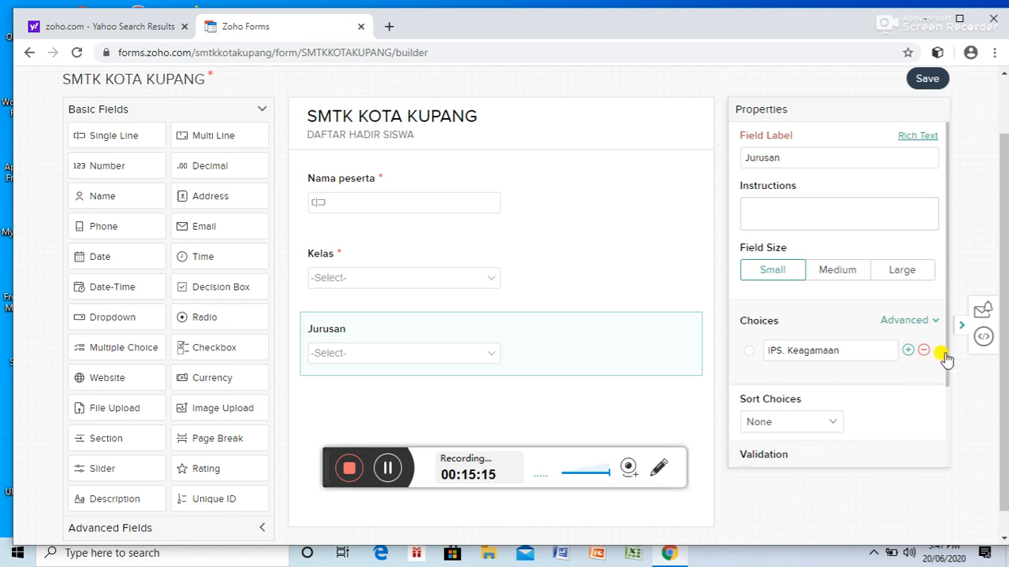
pyautogui.moveTo(946, 358); pyautogui.dragTo(943, 396)
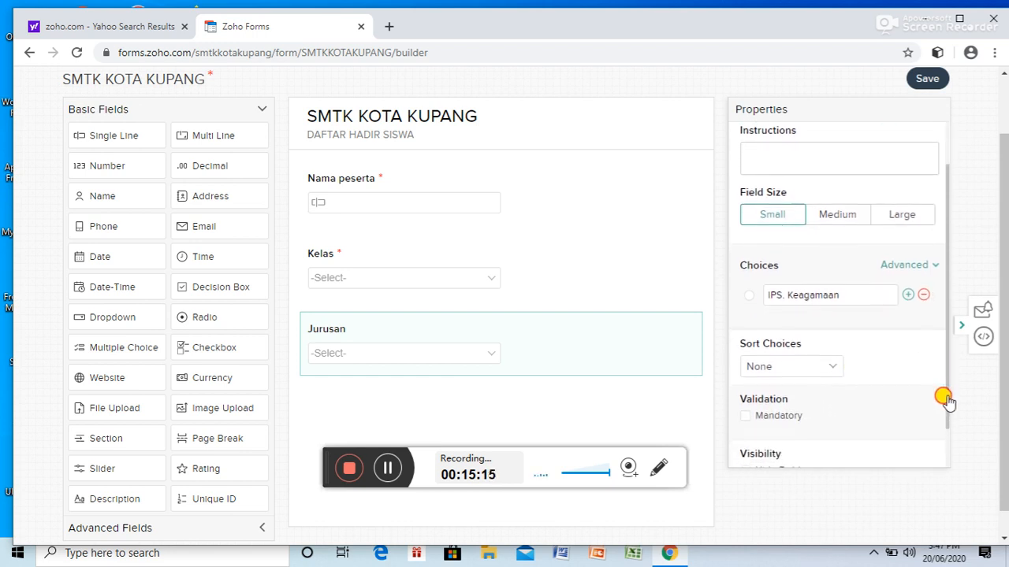
pyautogui.click(744, 415)
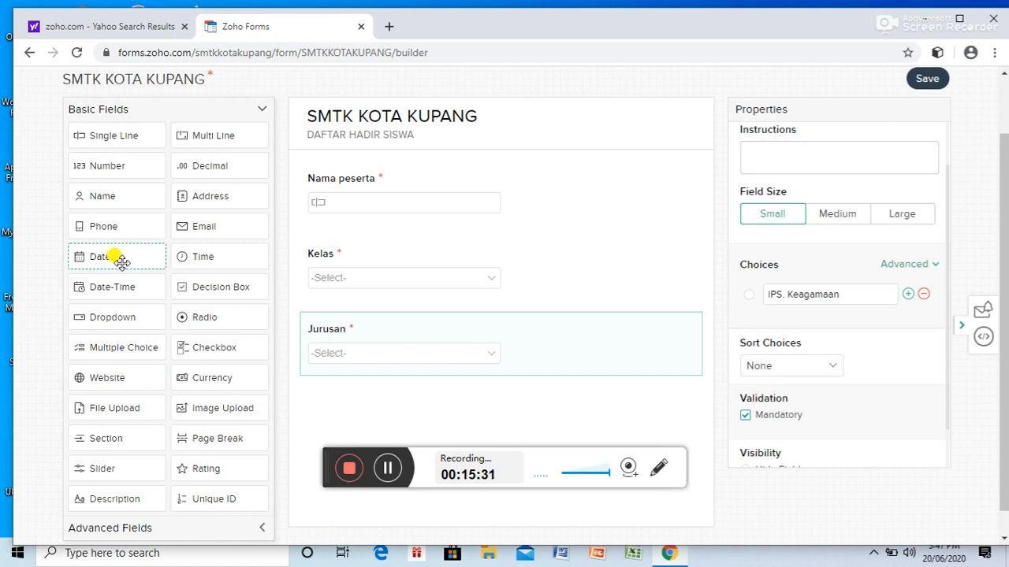
# Add a mandatory Date field labelled Tanggal below the Jurusan dropdown.
pyautogui.moveTo(116, 258); pyautogui.dragTo(363, 394)
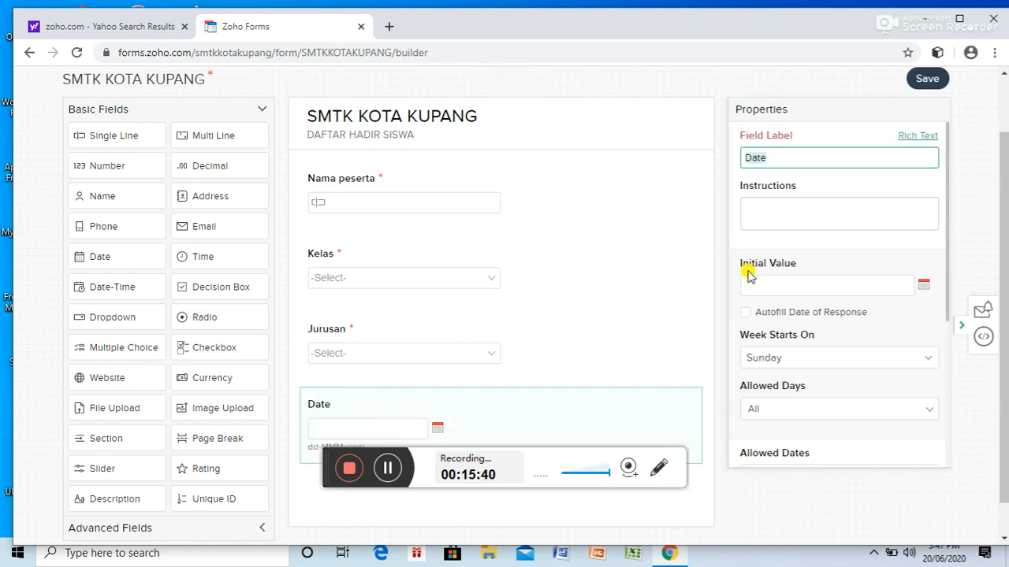
pyautogui.click(782, 158)
pyautogui.press('BackSpace')
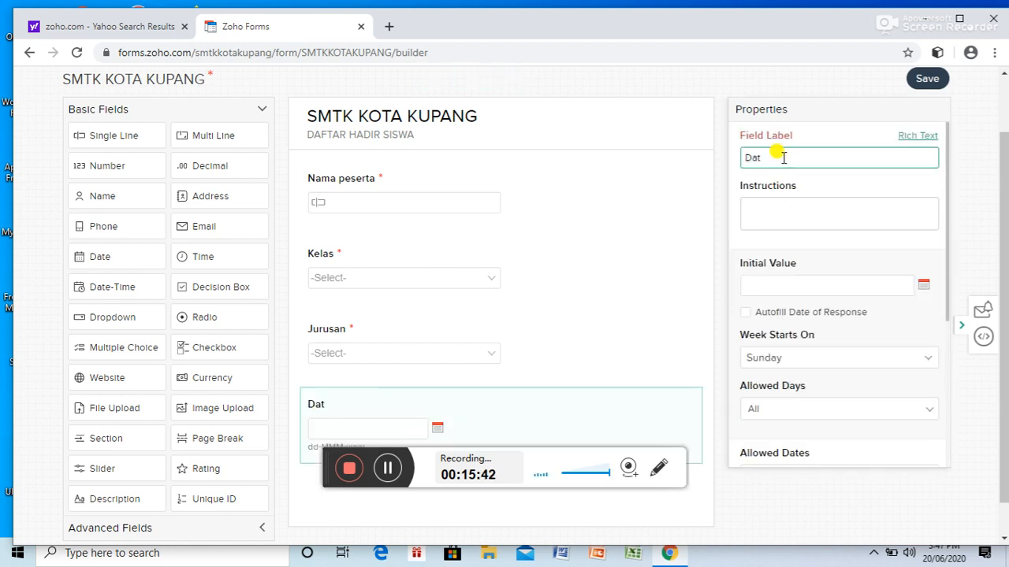
pyautogui.press('BackSpace')
pyautogui.press('BackSpace')
pyautogui.press('BackSpace')
pyautogui.write('Tangga')
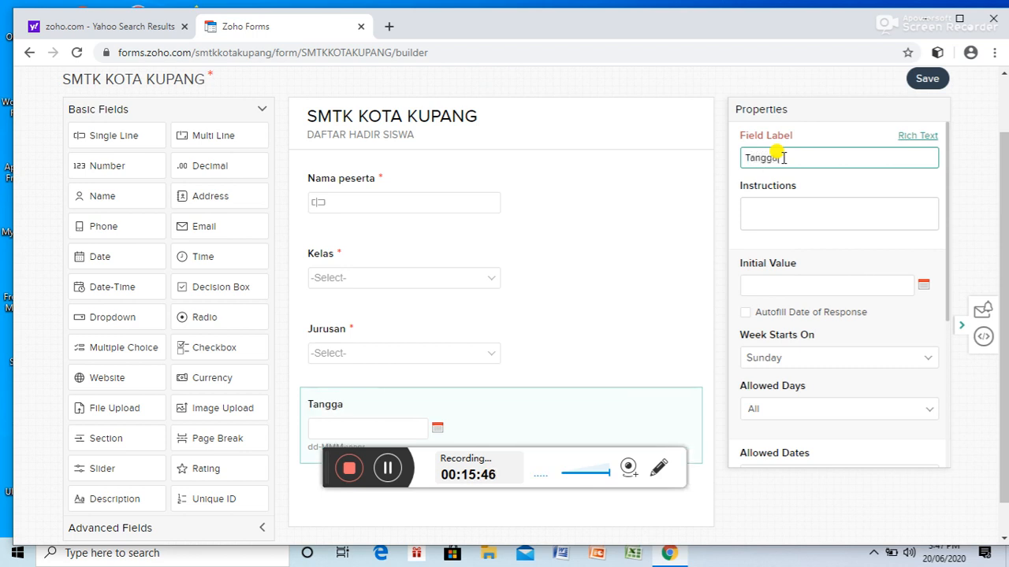
pyautogui.write('l')
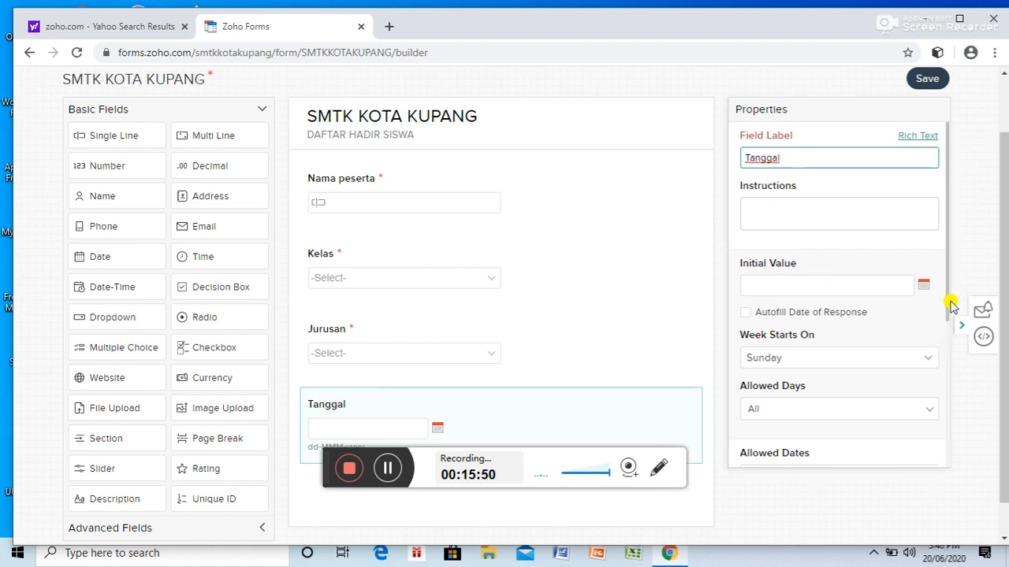
pyautogui.moveTo(948, 308); pyautogui.dragTo(943, 421)
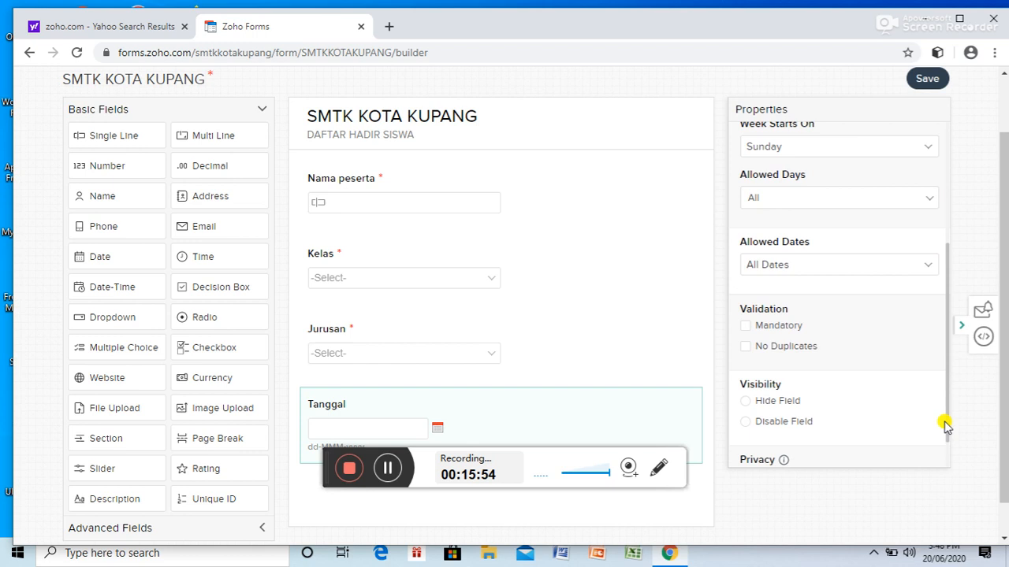
pyautogui.click(745, 326)
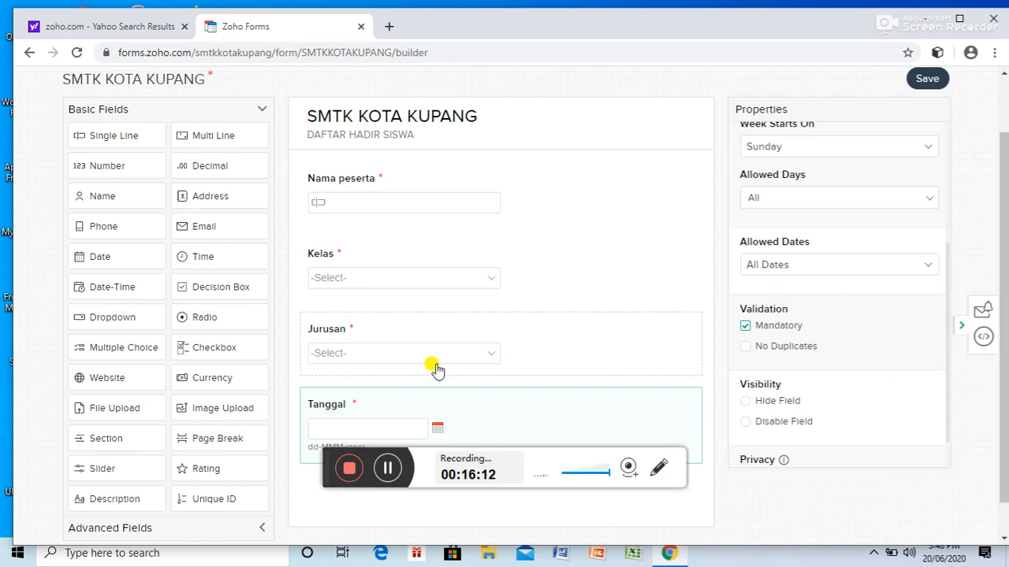
# Add a Signature field from the advanced fields below the Tanggal field.
pyautogui.moveTo(1003, 400); pyautogui.dragTo(1003, 479)
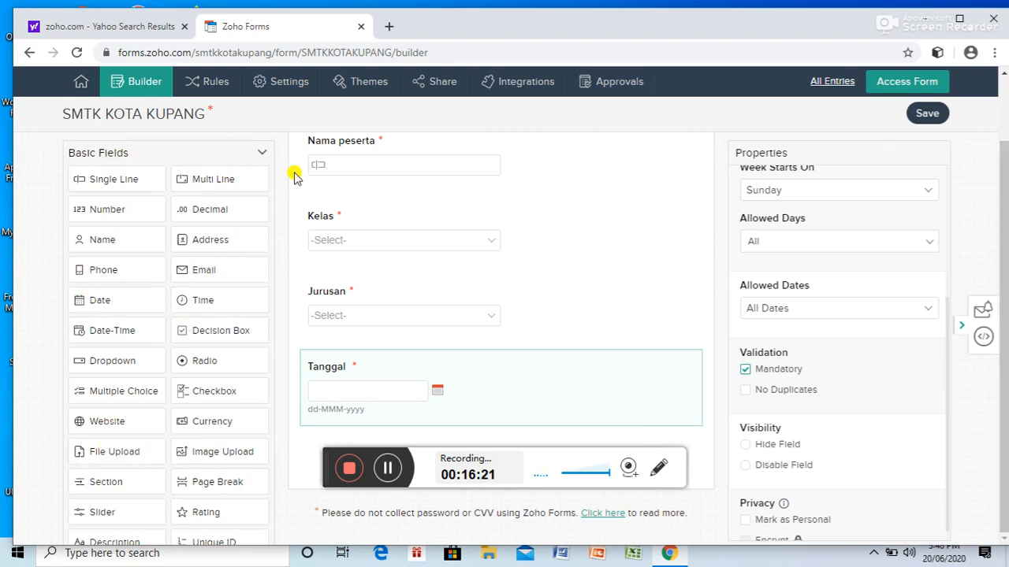
pyautogui.click(263, 154)
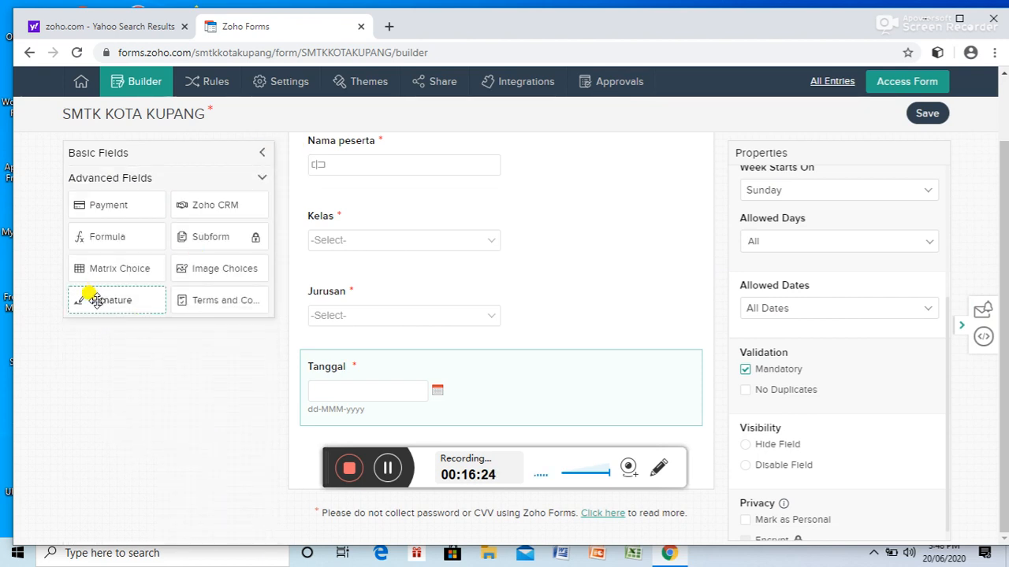
pyautogui.moveTo(95, 301)
pyautogui.mouseDown()
pyautogui.moveTo(134, 355)
pyautogui.moveTo(292, 434)
pyautogui.moveTo(340, 445)
pyautogui.moveTo(338, 460)
pyautogui.mouseUp()
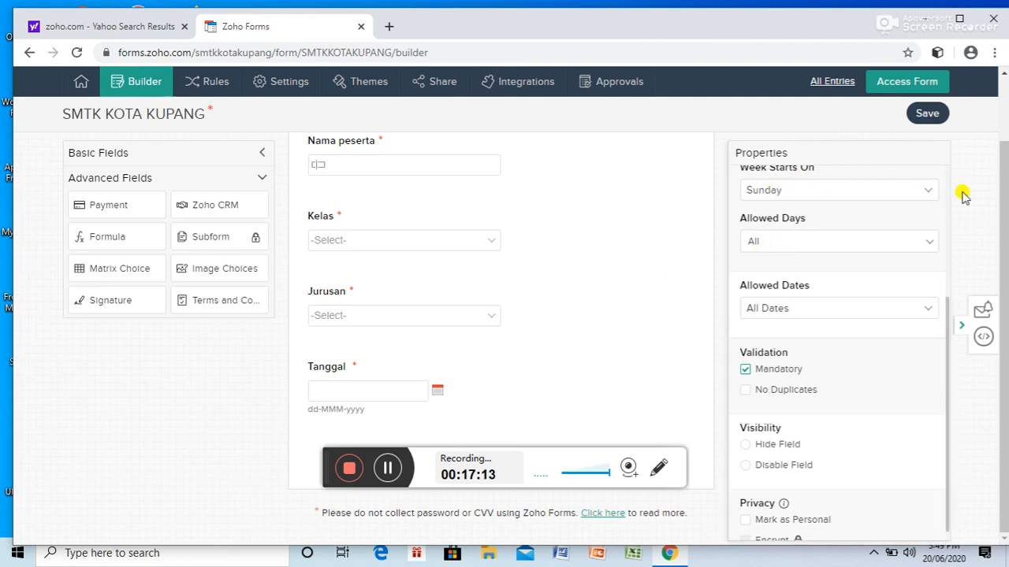
pyautogui.moveTo(1006, 226); pyautogui.dragTo(1006, 140)
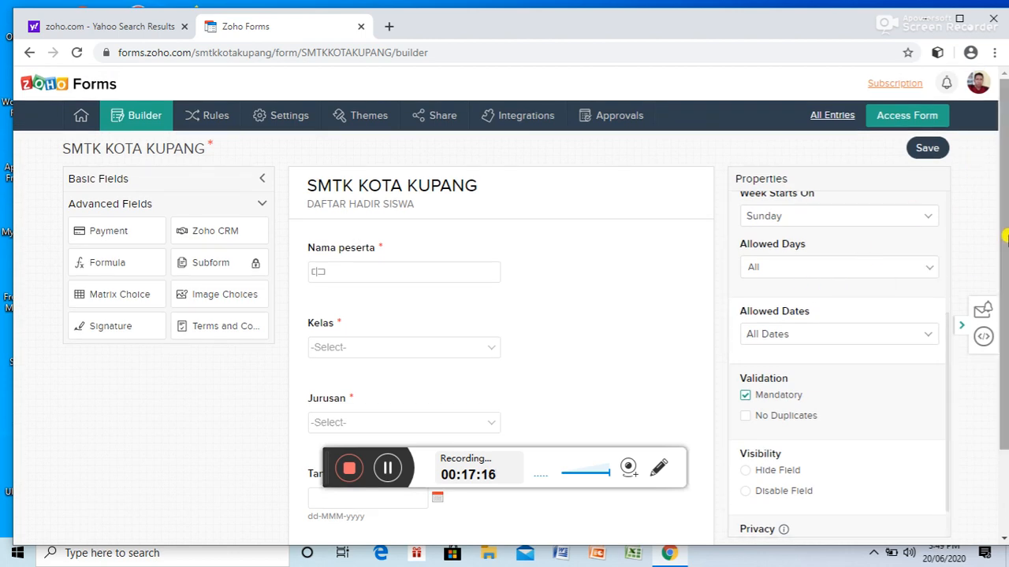
pyautogui.moveTo(1005, 230); pyautogui.dragTo(1004, 323)
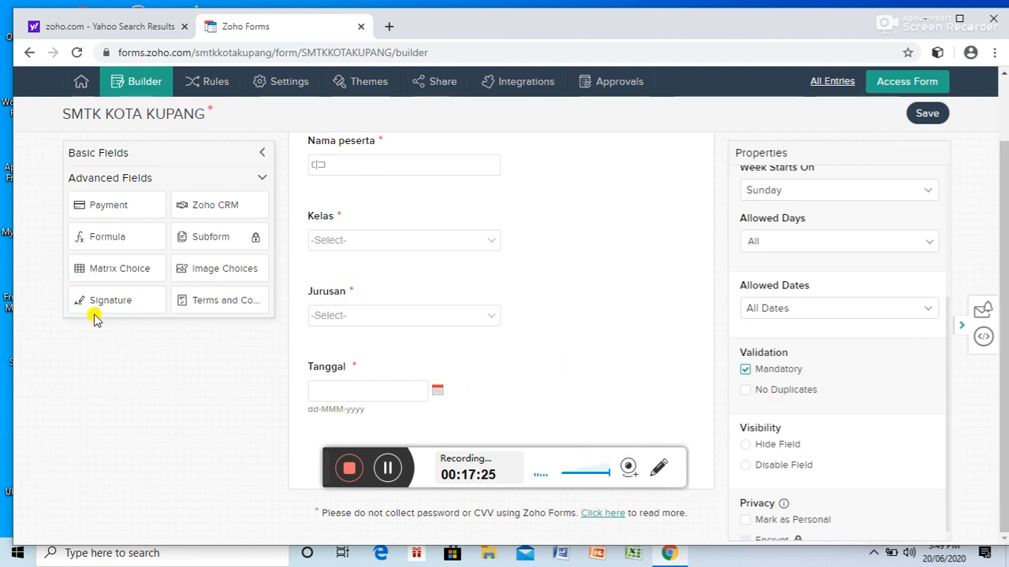
pyautogui.moveTo(93, 301)
pyautogui.mouseDown()
pyautogui.moveTo(301, 417)
pyautogui.moveTo(337, 470)
pyautogui.mouseUp()
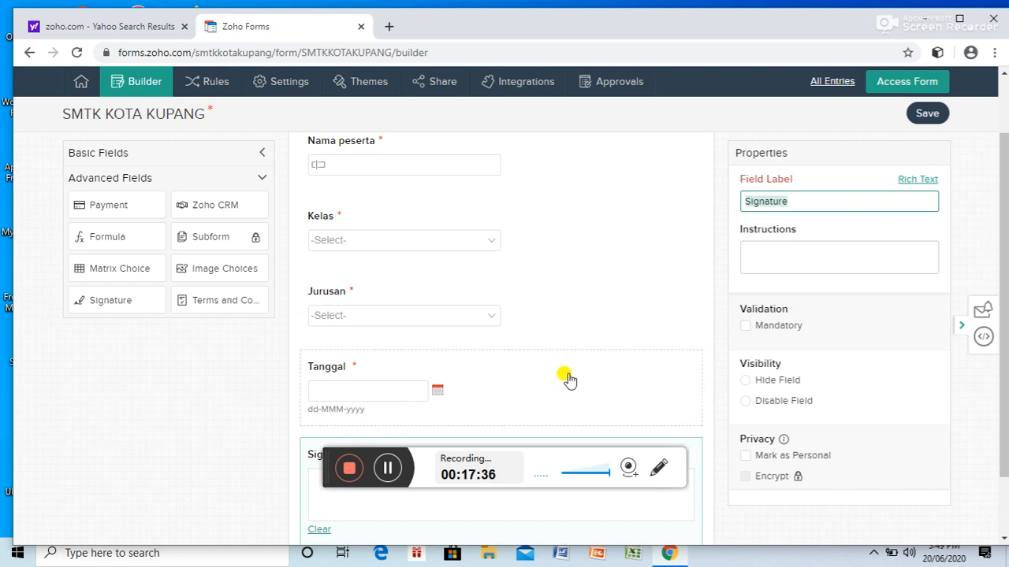
# Set the signature field's label to Tanda tangan and make the field mandatory.
pyautogui.click(809, 201)
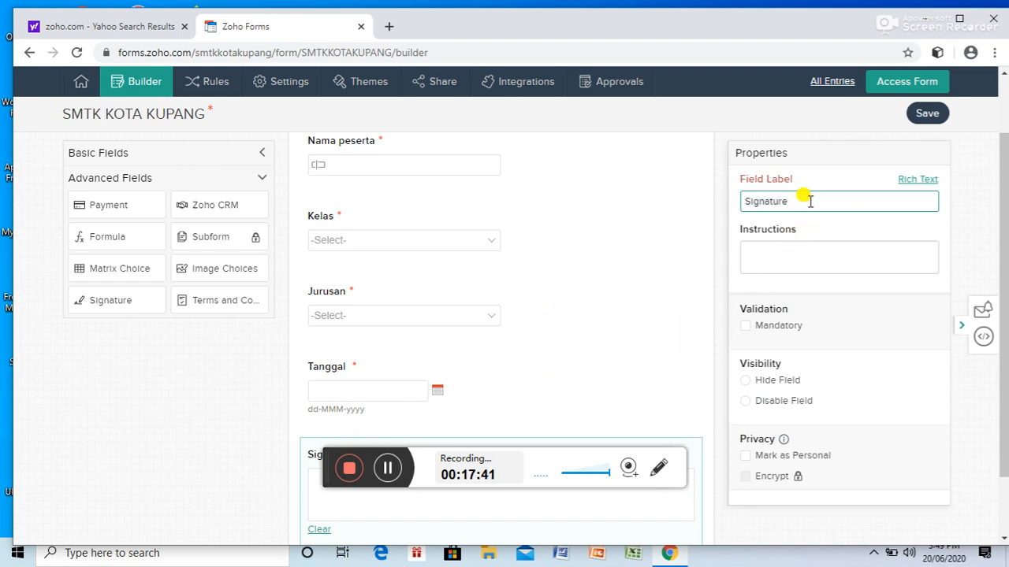
pyautogui.press('BackSpace')
pyautogui.press('BackSpace')
pyautogui.press('BackSpace')
pyautogui.press('BackSpace')
pyautogui.press('BackSpace')
pyautogui.press('BackSpace')
pyautogui.press('BackSpace')
pyautogui.press('BackSpace')
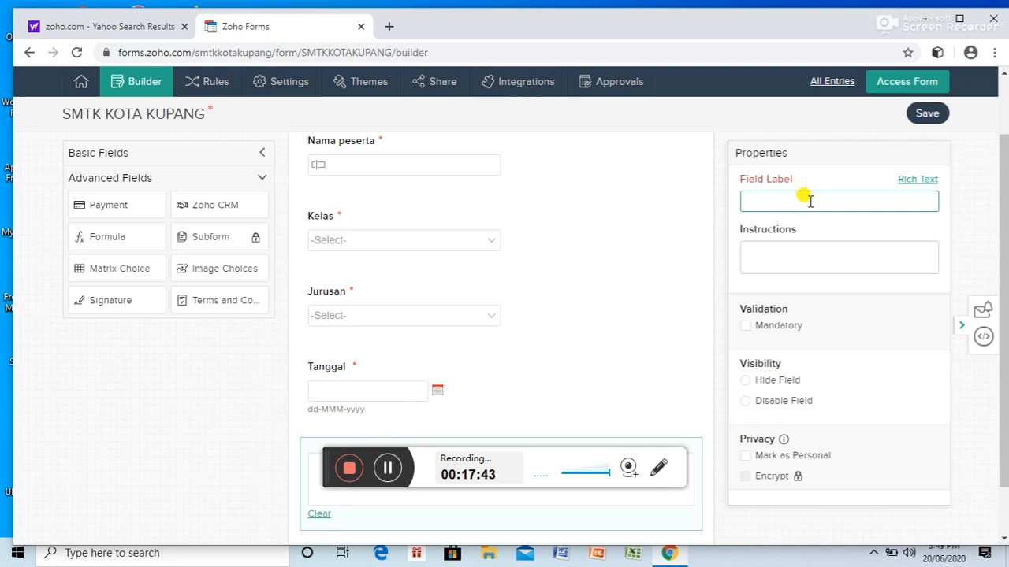
pyautogui.write('Tanda ')
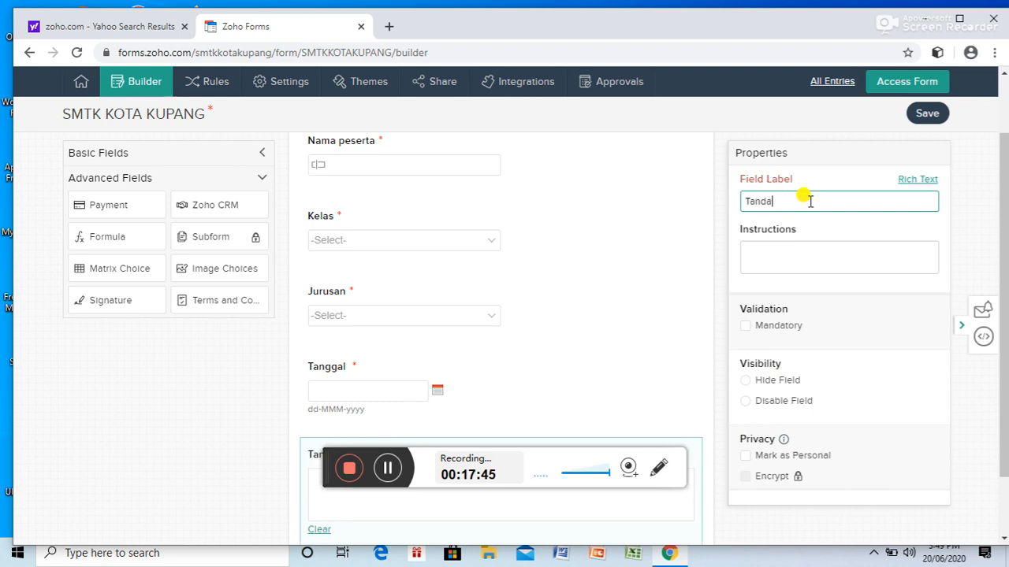
pyautogui.write('t')
pyautogui.press('BackSpace')
pyautogui.write('tangan')
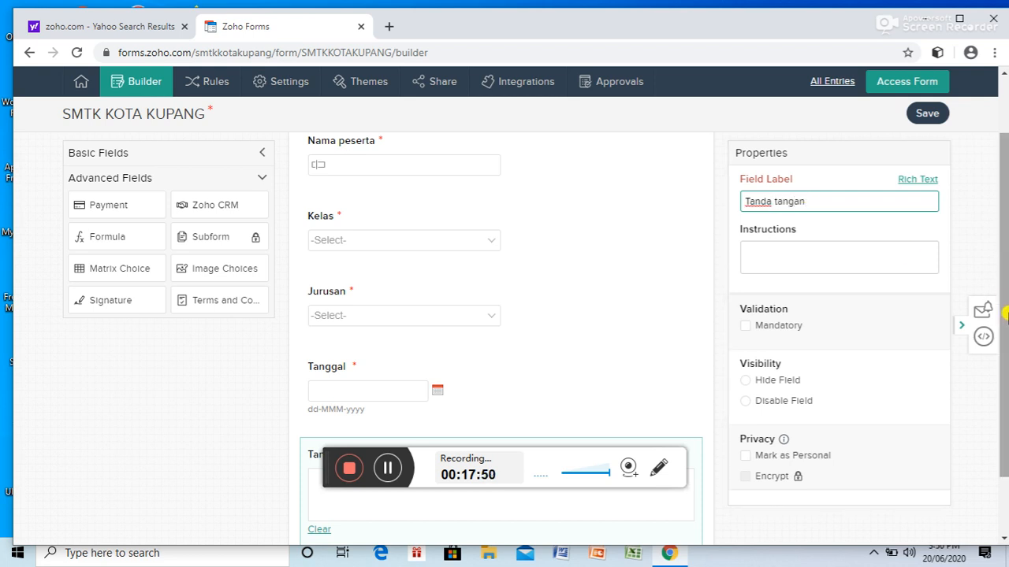
pyautogui.scroll(-1, 1004, 321)
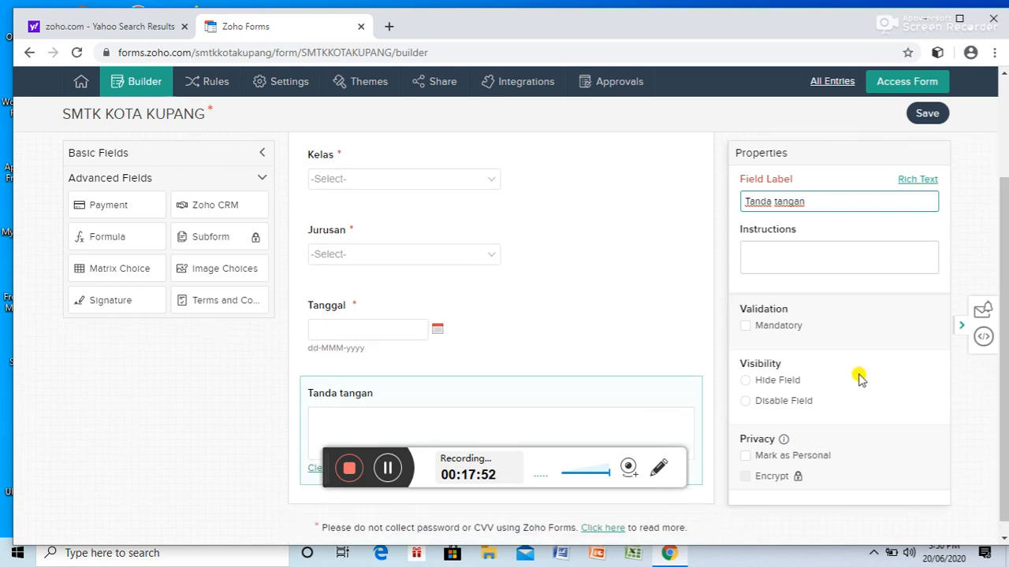
pyautogui.click(746, 326)
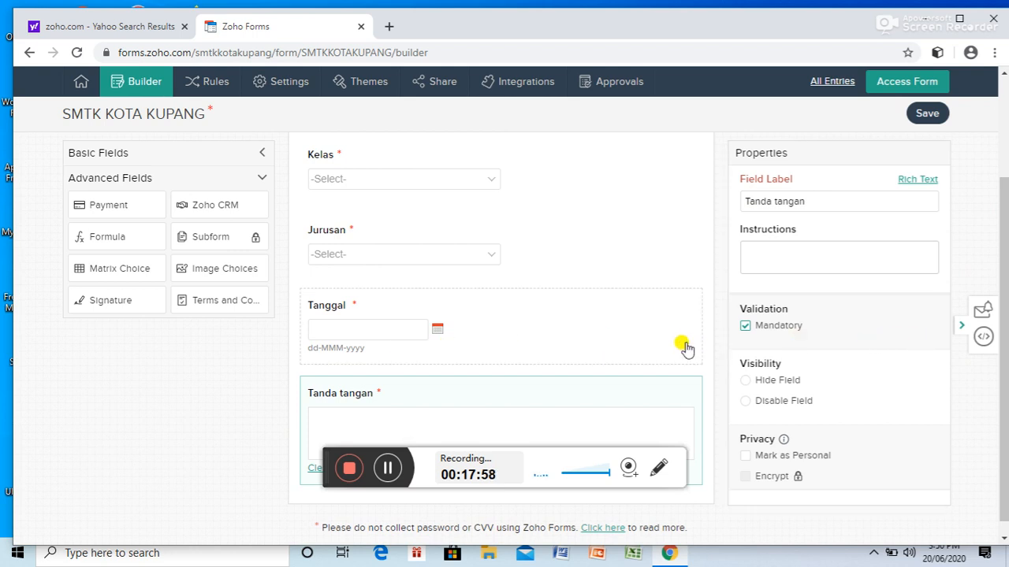
# Add a Dropdown field below Tanda tangan and set its label to Keterangan.
pyautogui.click(262, 175)
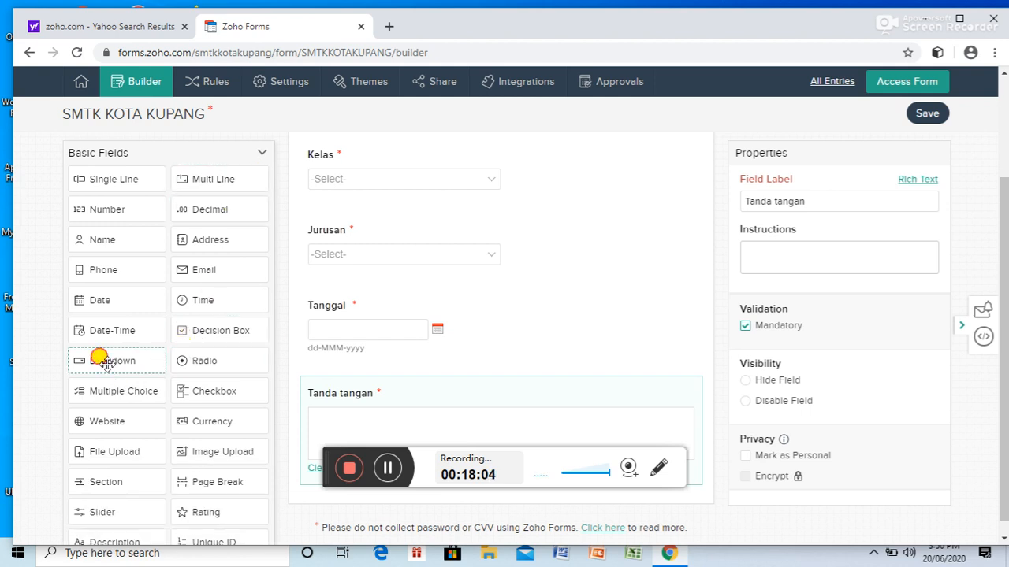
pyautogui.moveTo(106, 364); pyautogui.dragTo(341, 443)
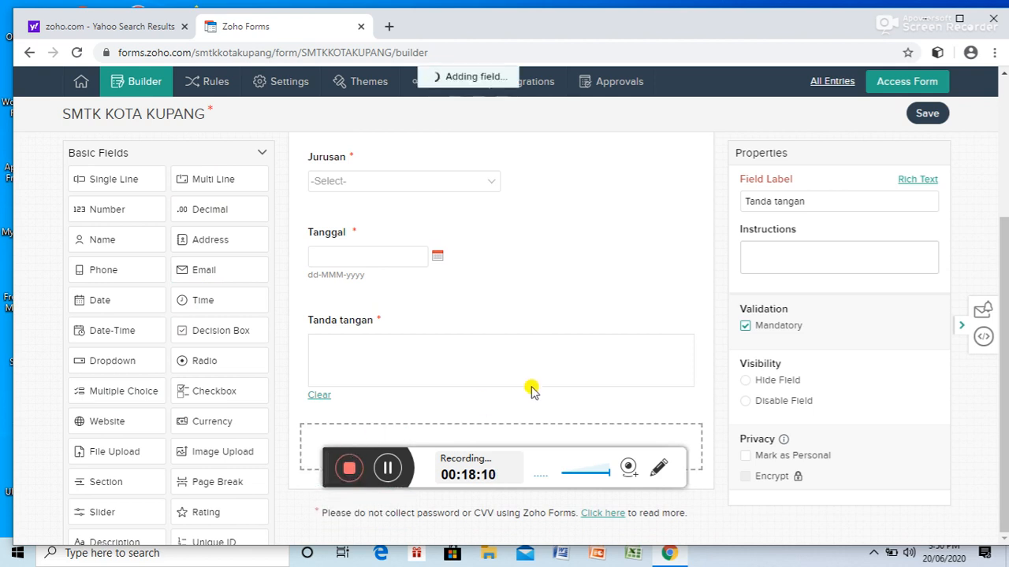
pyautogui.click(813, 203)
pyautogui.press('BackSpace')
pyautogui.press('BackSpace')
pyautogui.press('BackSpace')
pyautogui.press('BackSpace')
pyautogui.press('BackSpace')
pyautogui.press('BackSpace')
pyautogui.press('BackSpace')
pyautogui.press('BackSpace')
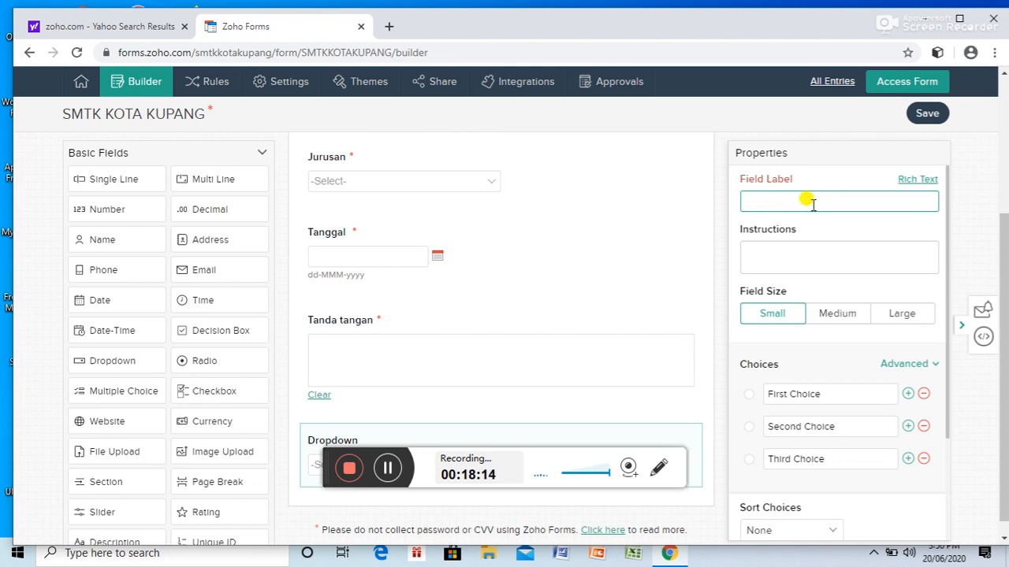
pyautogui.write('Keterangan')
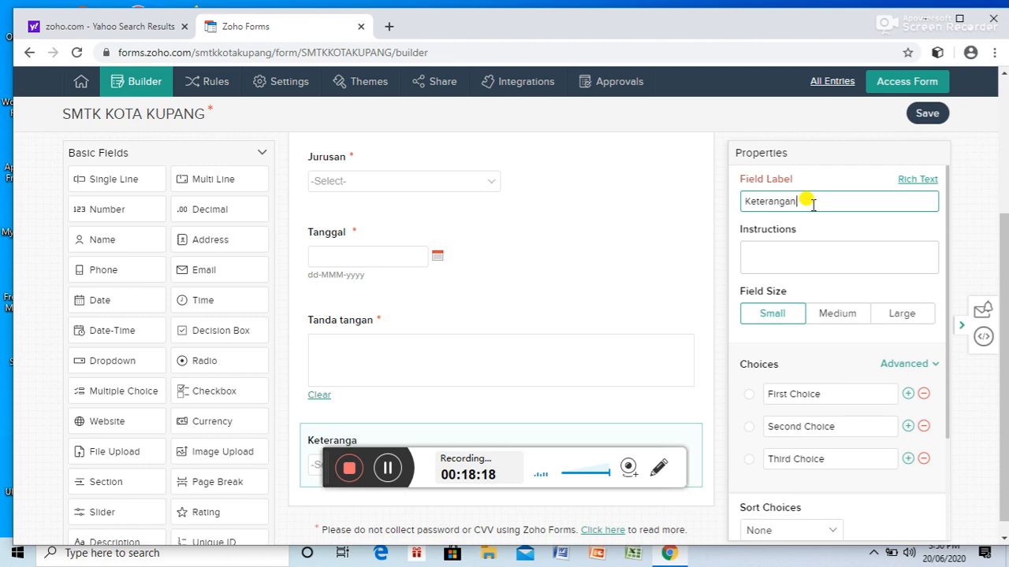
# Change the first choice of the Keterangan dropdown to Hadir.
pyautogui.moveTo(1006, 255); pyautogui.dragTo(1007, 292)
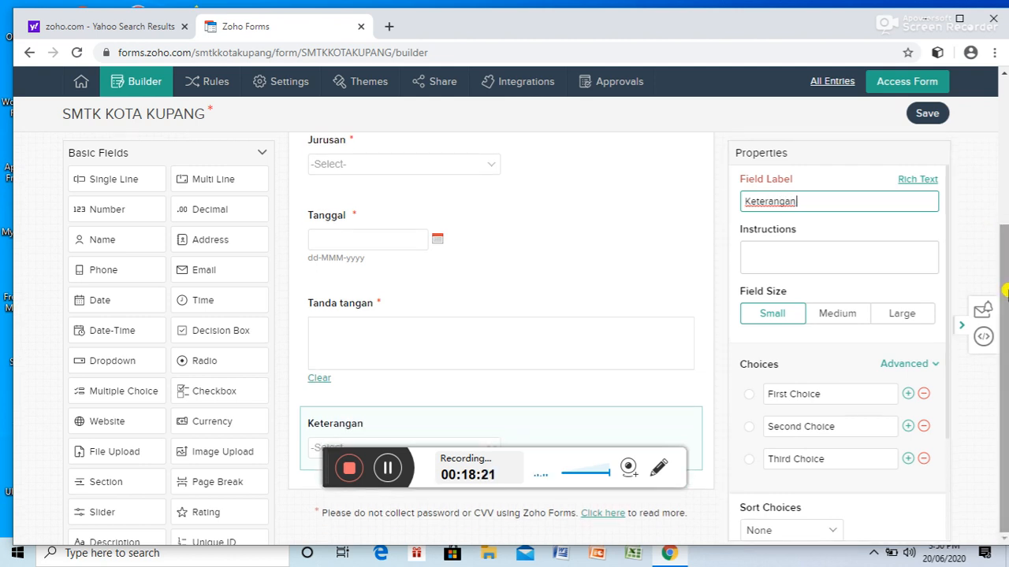
pyautogui.click(842, 387)
pyautogui.press('BackSpace')
pyautogui.press('BackSpace')
pyautogui.press('BackSpace')
pyautogui.press('BackSpace')
pyautogui.press('BackSpace')
pyautogui.press('BackSpace')
pyautogui.press('BackSpace')
pyautogui.press('BackSpace')
pyautogui.press('BackSpace')
pyautogui.press('BackSpace')
pyautogui.press('BackSpace')
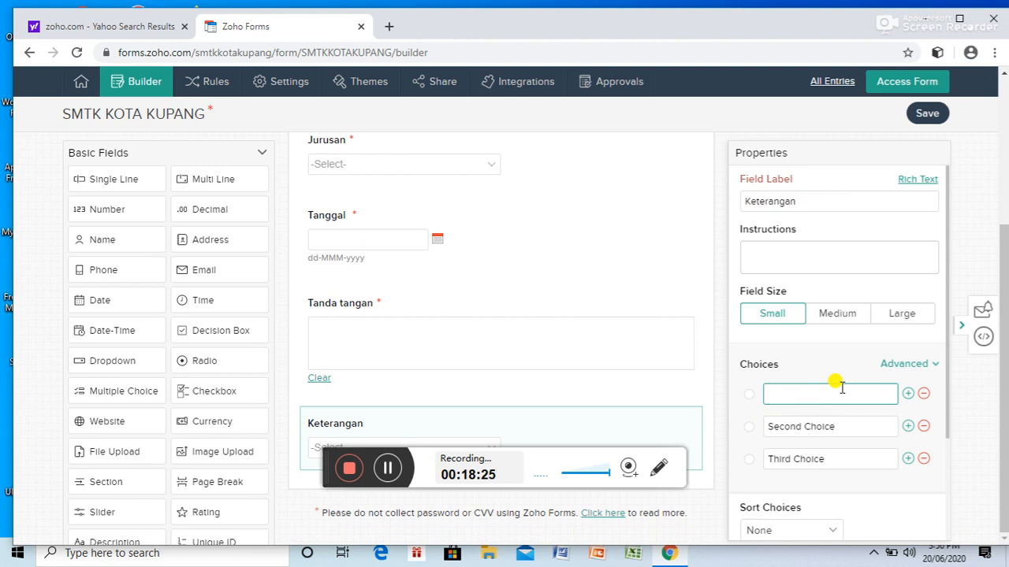
pyautogui.write('Hadir')
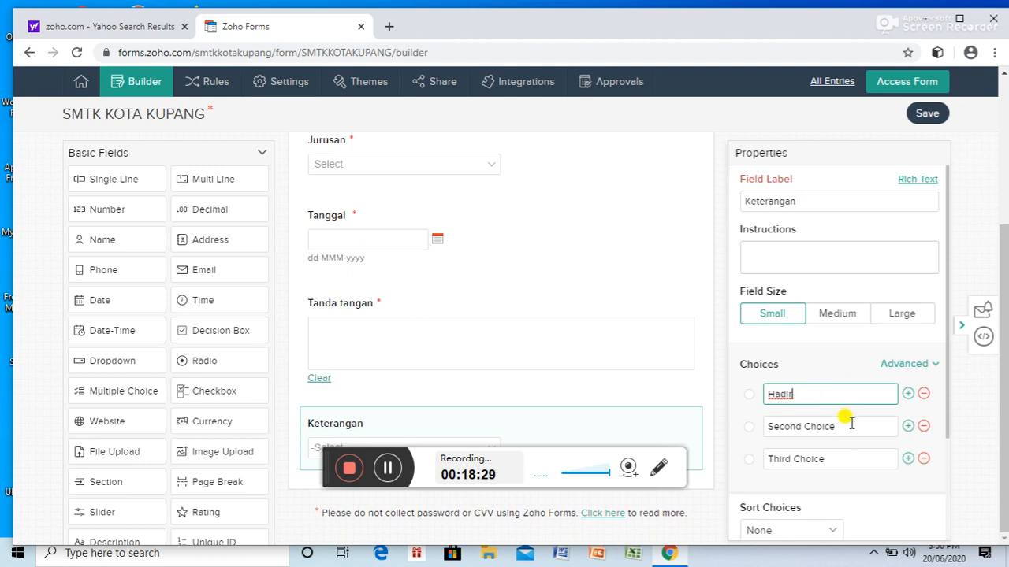
# Change the second choice of the Keterangan dropdown to Tidak Hadir.
pyautogui.click(844, 424)
pyautogui.press('BackSpace')
pyautogui.press('BackSpace')
pyautogui.press('BackSpace')
pyautogui.press('BackSpace')
pyautogui.press('BackSpace')
pyautogui.press('BackSpace')
pyautogui.press('BackSpace')
pyautogui.press('BackSpace')
pyautogui.press('BackSpace')
pyautogui.press('BackSpace')
pyautogui.press('BackSpace')
pyautogui.press('BackSpace')
pyautogui.press('BackSpace')
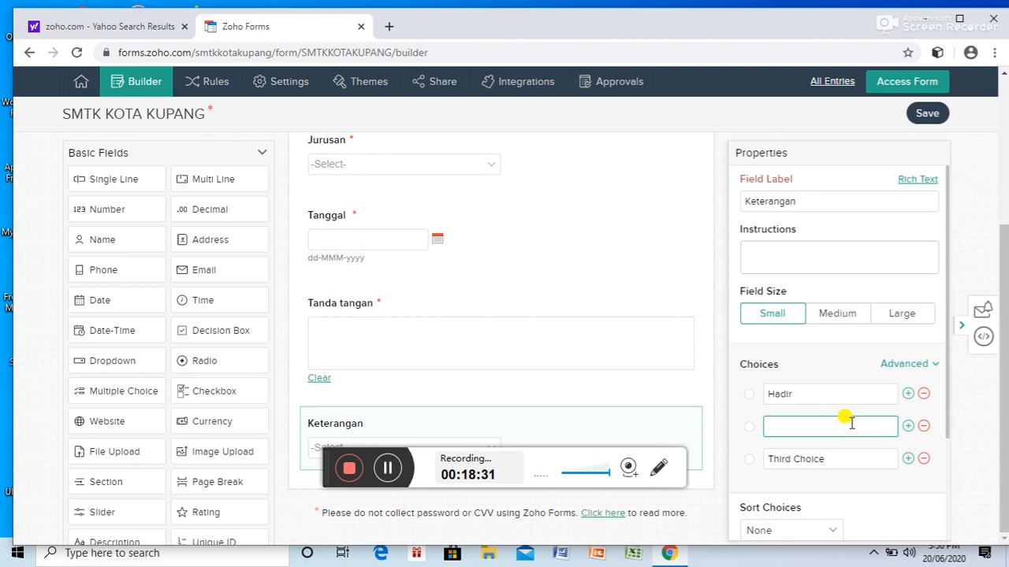
pyautogui.write('Tidak Hadir')
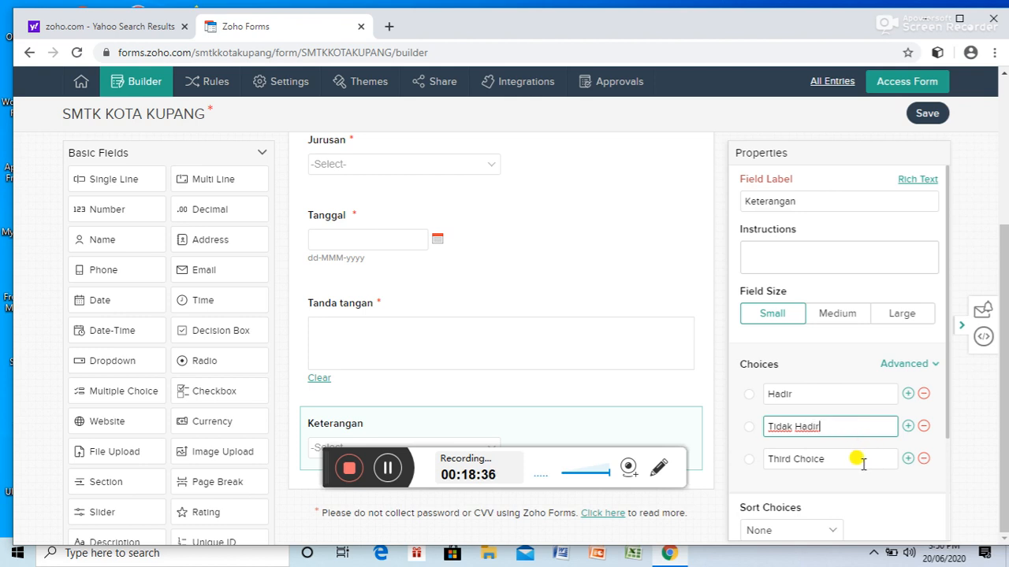
# Change the third choice of the Keterangan dropdown to Izin and add a fourth choice, Tanpa keterangan.
pyautogui.click(858, 460)
pyautogui.press('BackSpace')
pyautogui.press('BackSpace')
pyautogui.press('BackSpace')
pyautogui.press('BackSpace')
pyautogui.press('BackSpace')
pyautogui.press('BackSpace')
pyautogui.press('BackSpace')
pyautogui.press('BackSpace')
pyautogui.press('BackSpace')
pyautogui.press('BackSpace')
pyautogui.press('BackSpace')
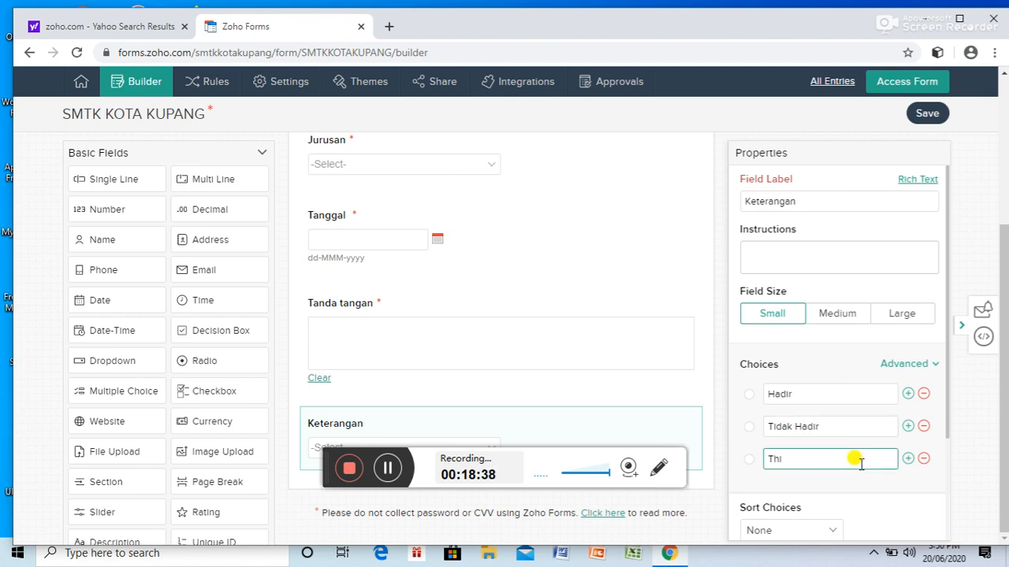
pyautogui.write('Izin')
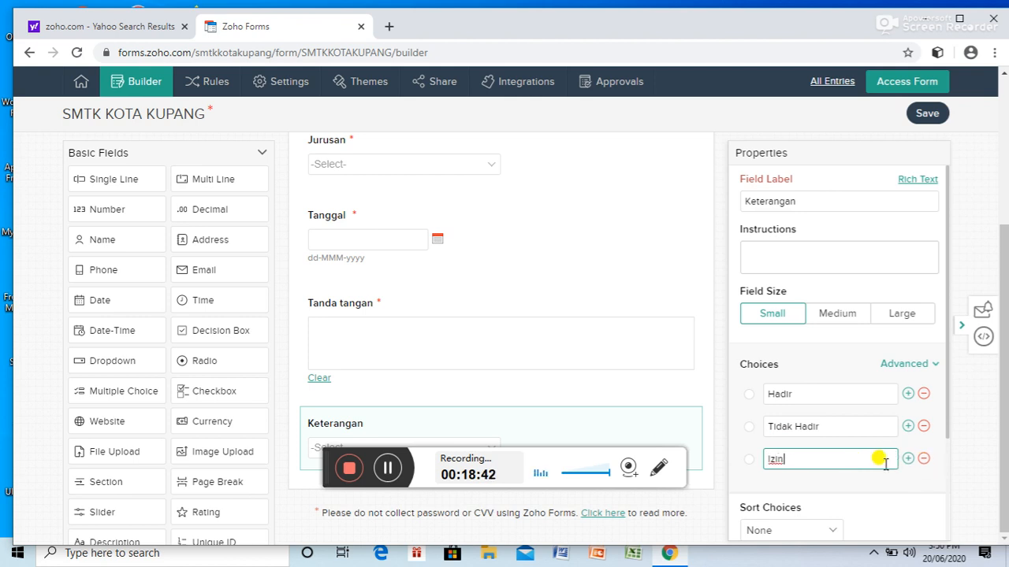
pyautogui.click(907, 460)
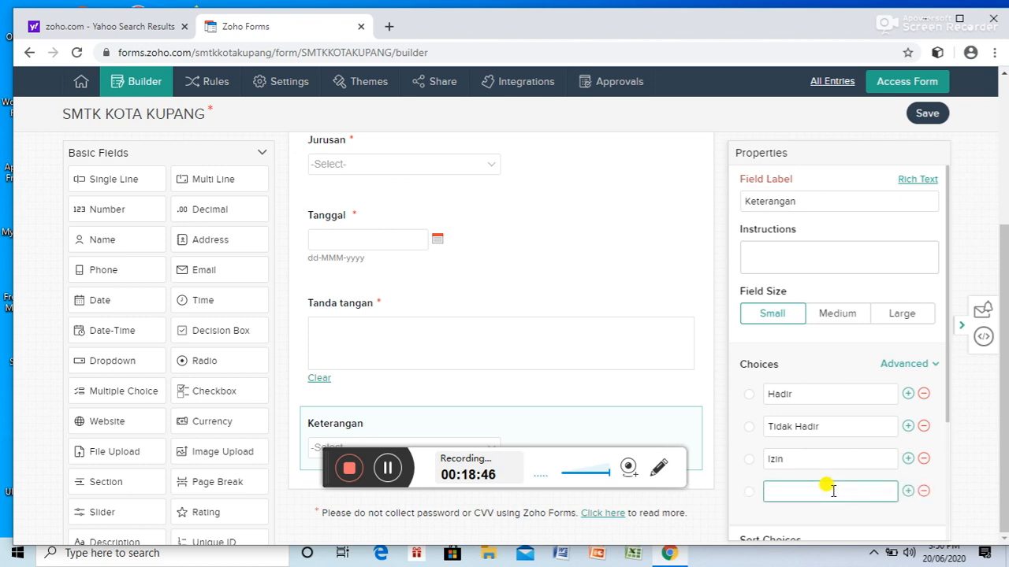
pyautogui.write('Tanpa keterangan')
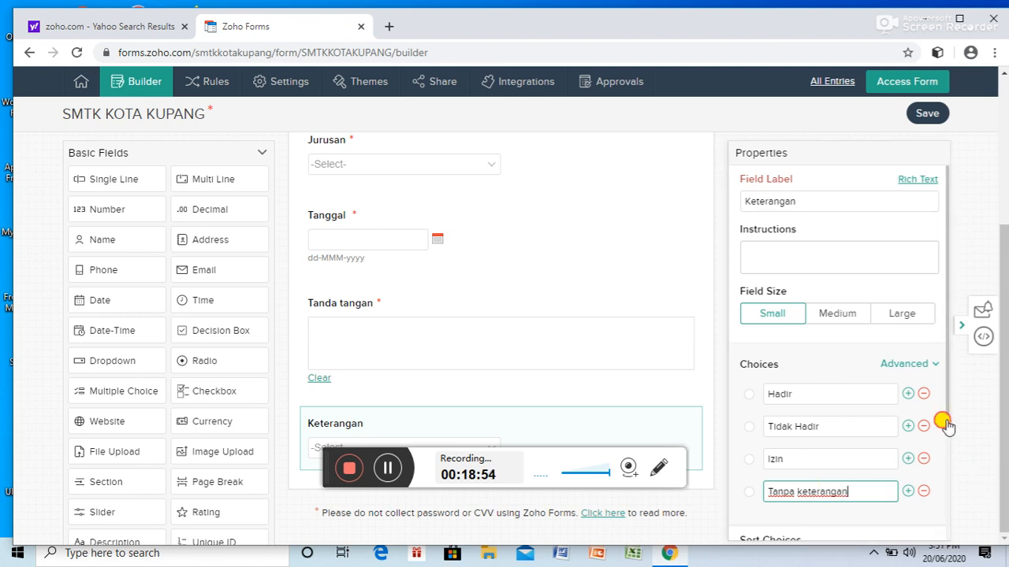
# Sort the Keterangan choices in ascending order and make the field mandatory.
pyautogui.moveTo(943, 419); pyautogui.dragTo(945, 505)
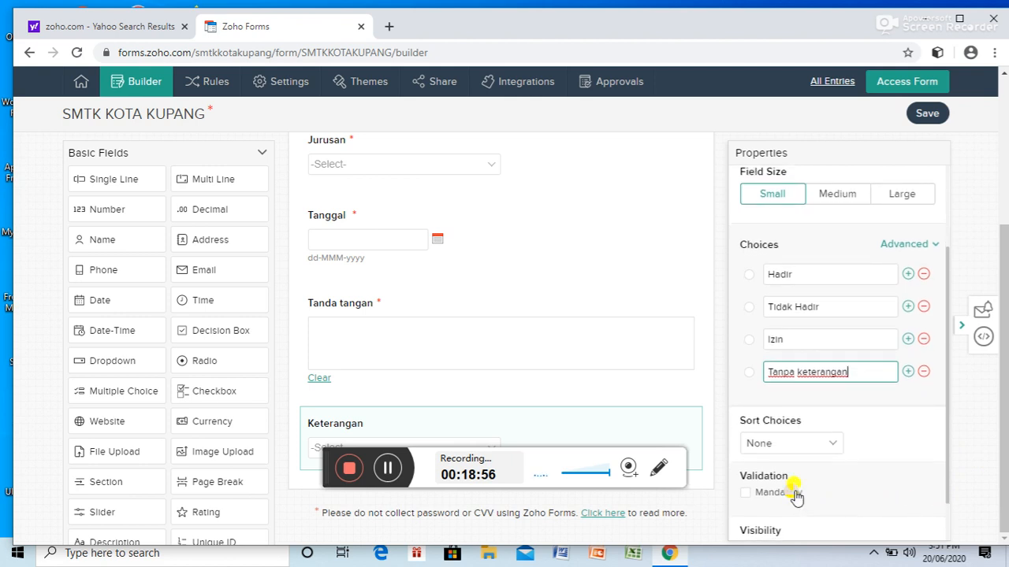
pyautogui.click(833, 451)
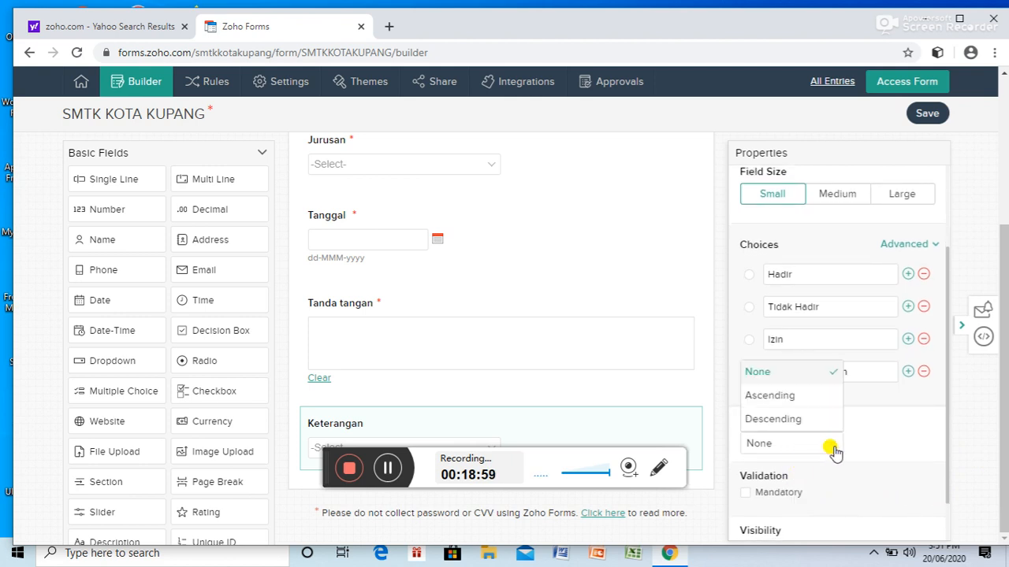
pyautogui.click(785, 396)
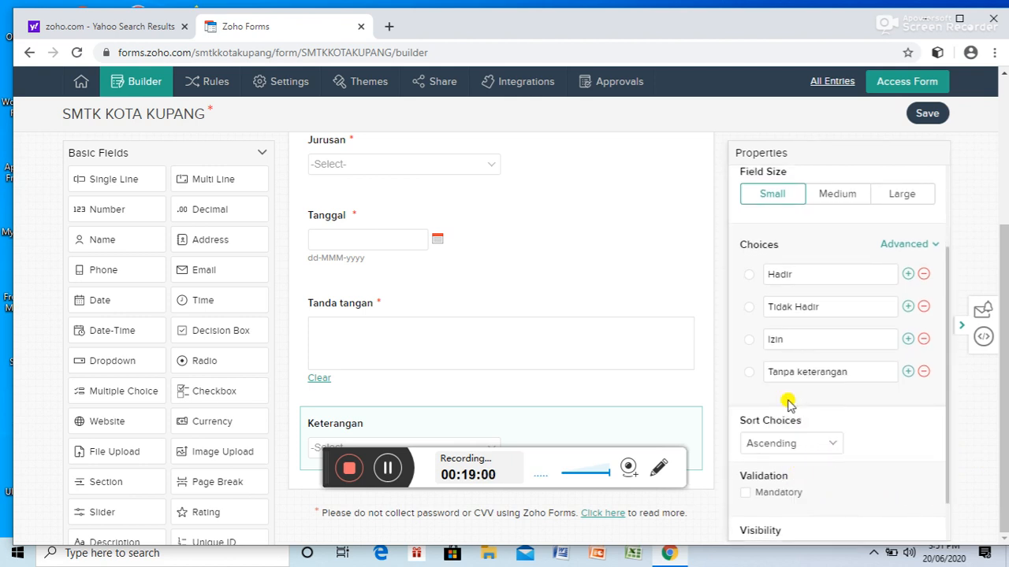
pyautogui.click(744, 494)
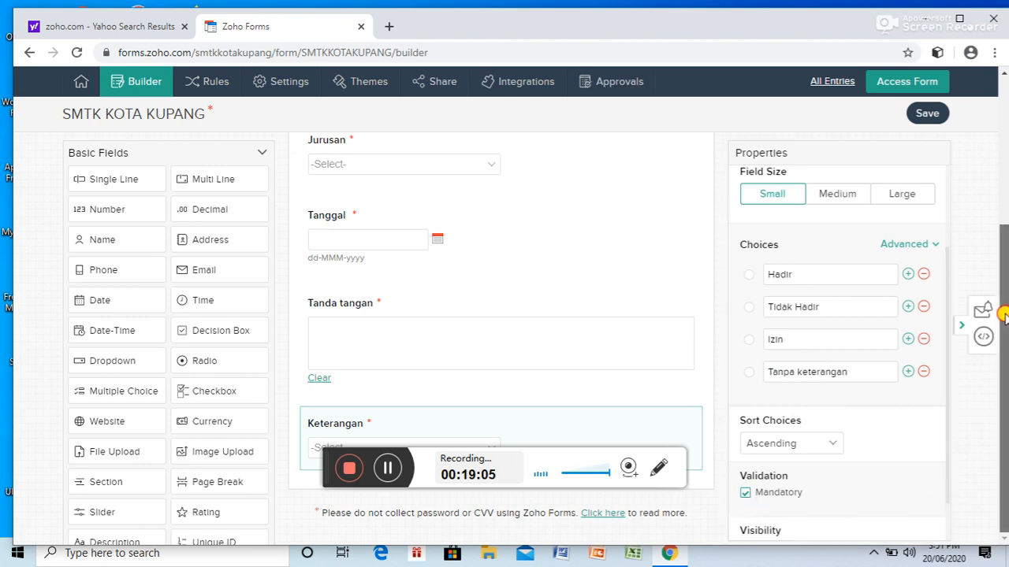
# Save the SMTK KOTA KUPANG form.
pyautogui.moveTo(1004, 315); pyautogui.dragTo(1000, 181)
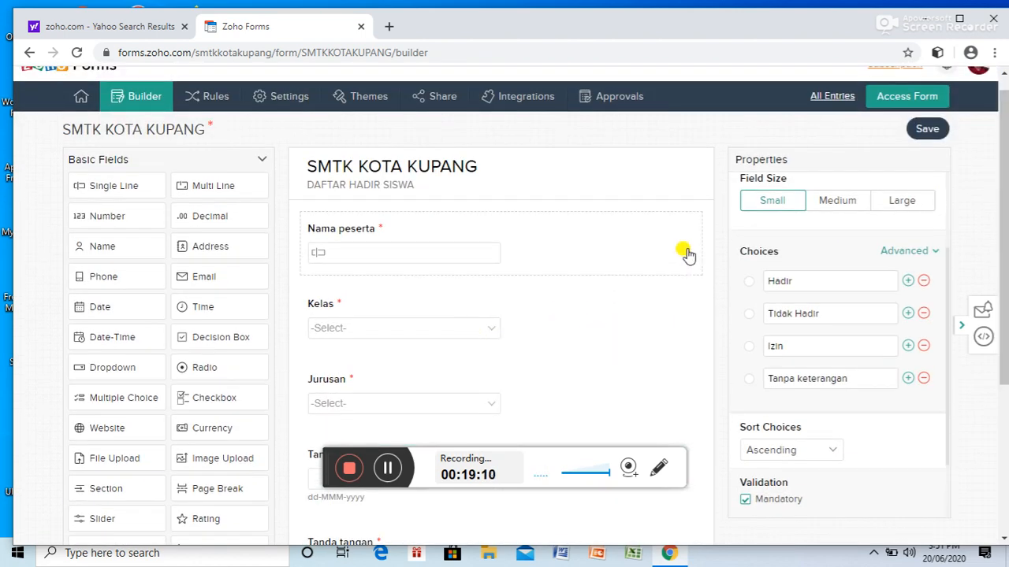
pyautogui.click(922, 130)
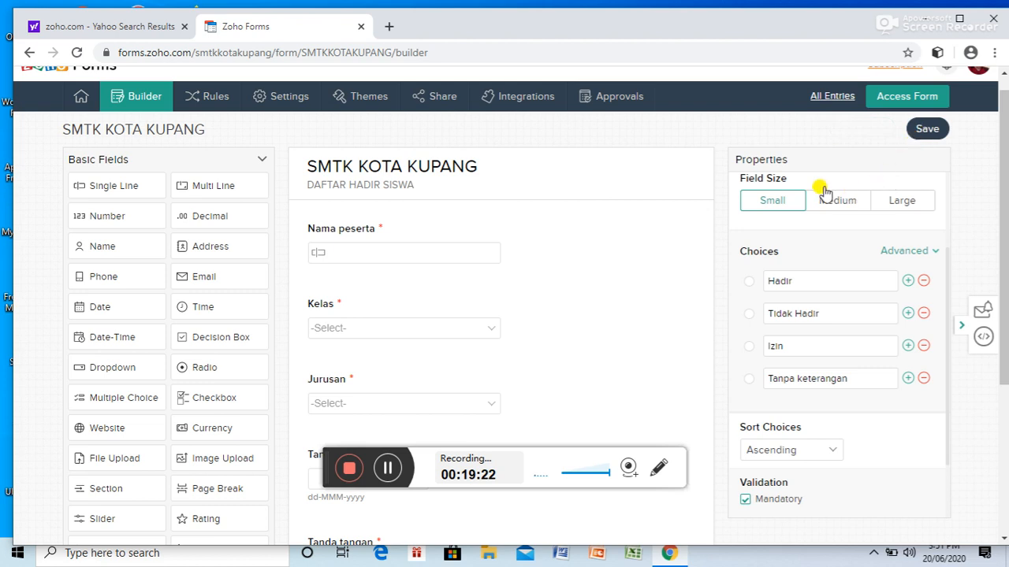
pyautogui.click(485, 173)
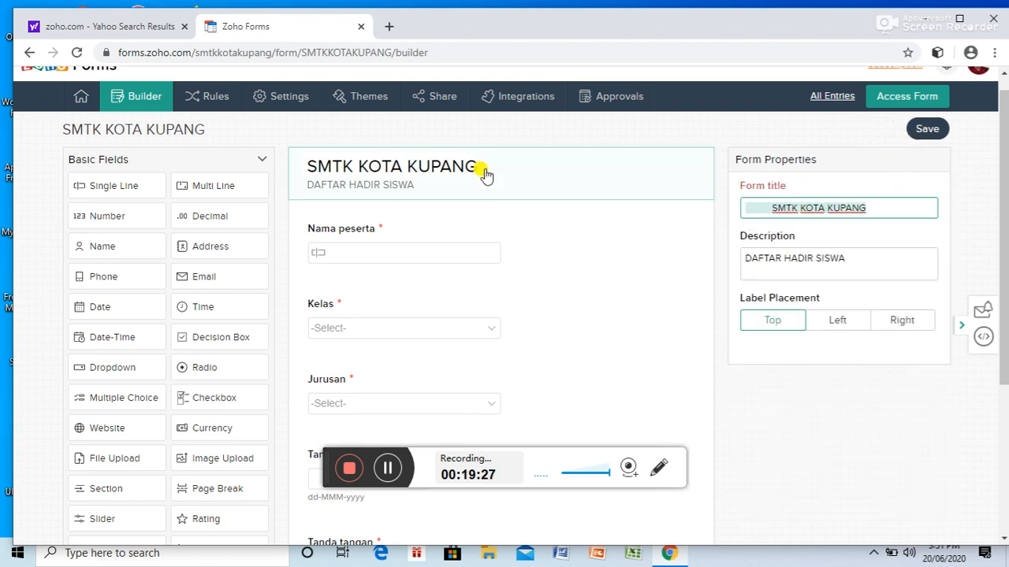
pyautogui.click(748, 198)
pyautogui.click(300, 175)
pyautogui.click(452, 182)
pyautogui.click(867, 250)
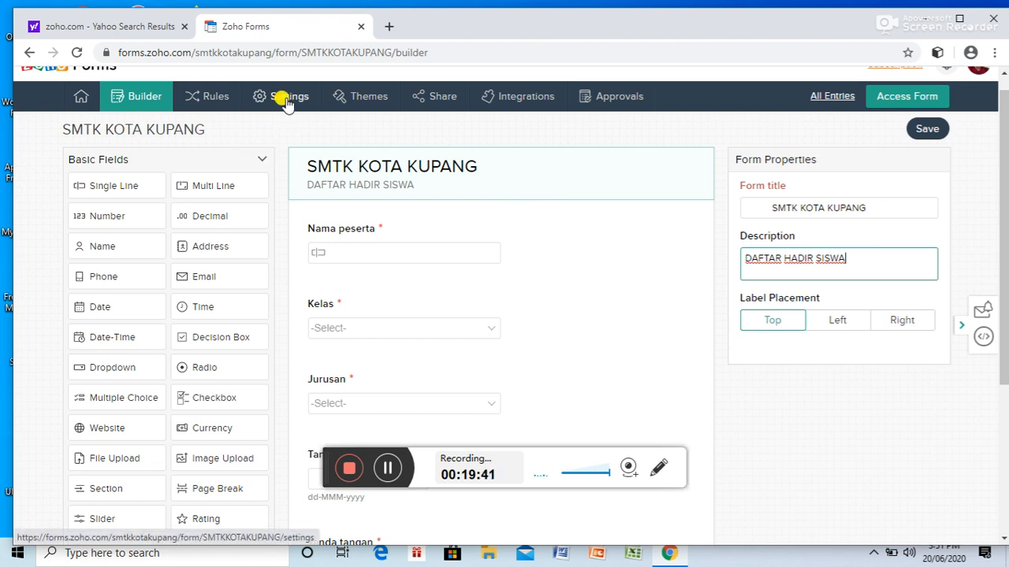
# Apply the Flower theme from the themes gallery to the form.
pyautogui.click(356, 98)
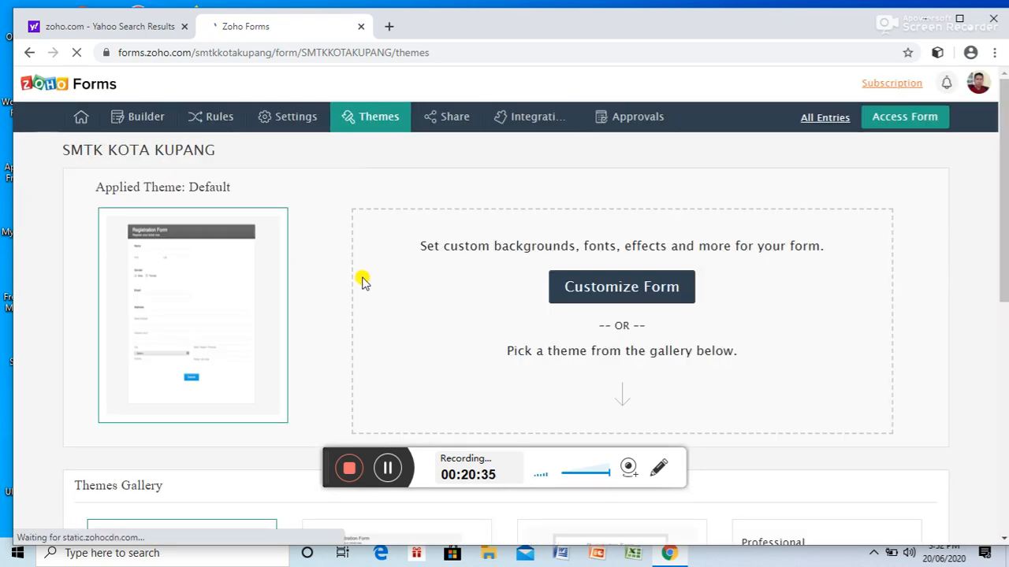
pyautogui.moveTo(240, 268)
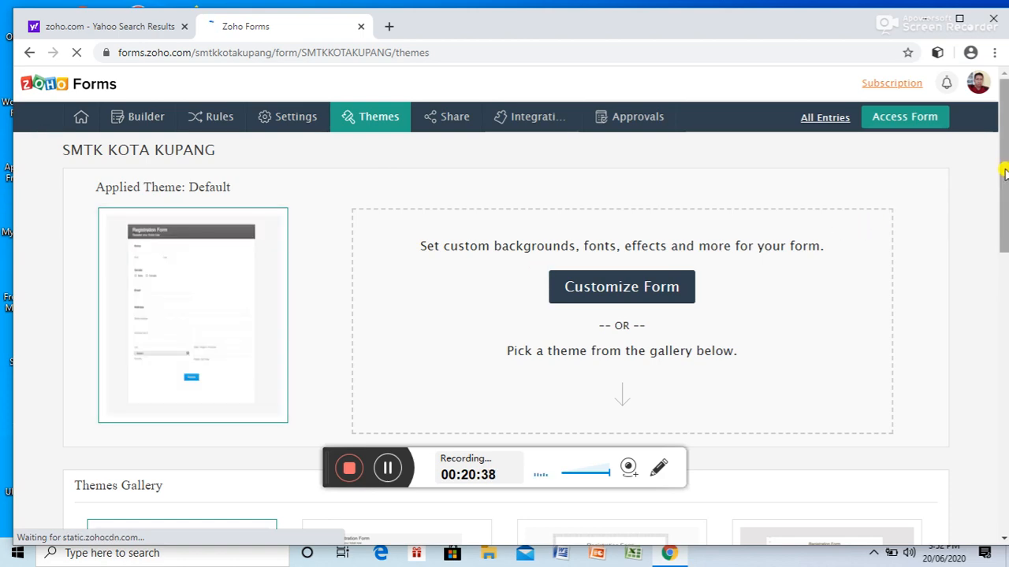
pyautogui.moveTo(1005, 172); pyautogui.dragTo(1005, 474)
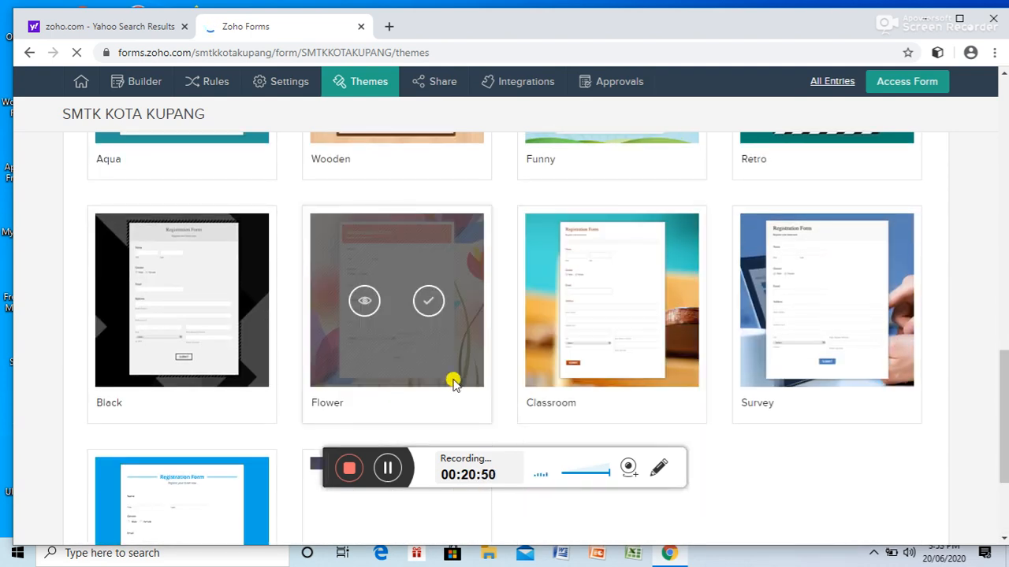
pyautogui.click(426, 305)
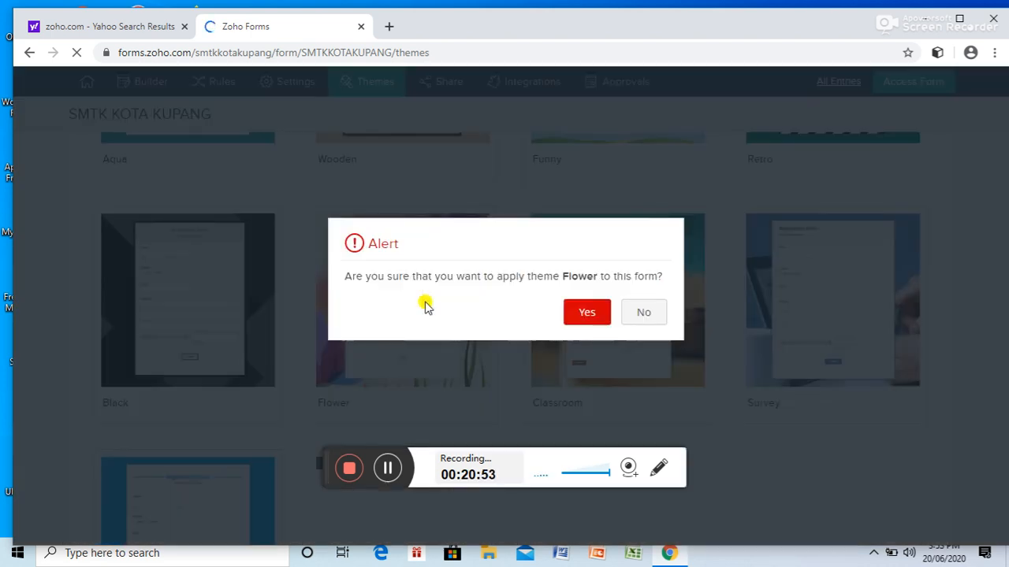
pyautogui.click(586, 315)
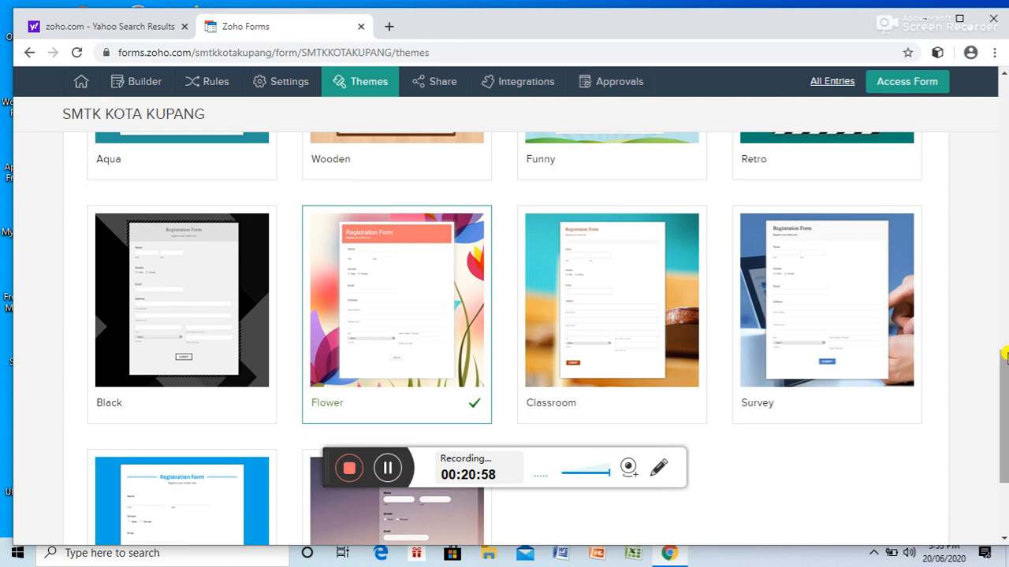
pyautogui.moveTo(1004, 389); pyautogui.dragTo(1004, 94)
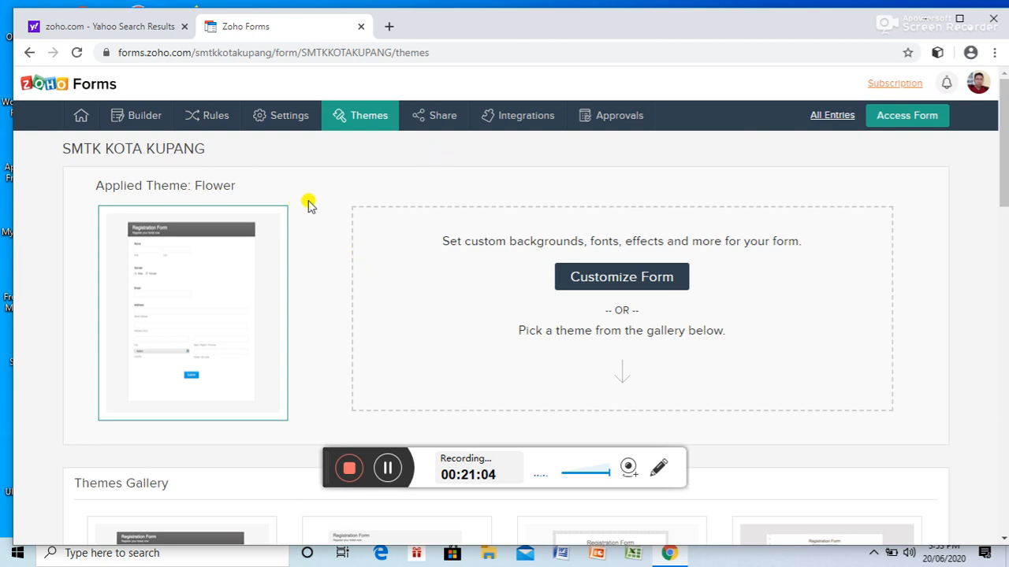
# Open the form's public sharing page and select the whole form permalink.
pyautogui.click(428, 117)
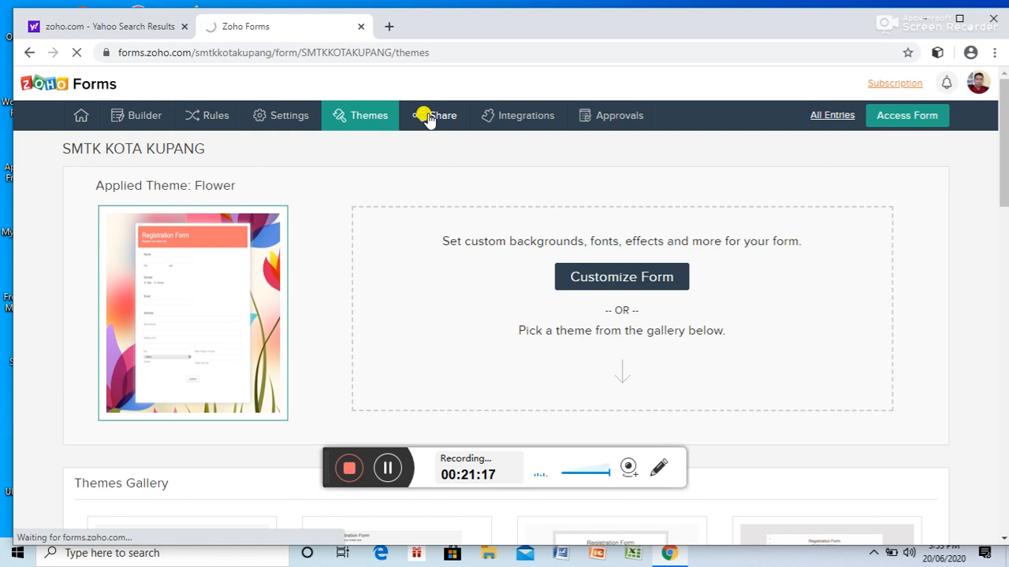
pyautogui.click(426, 117)
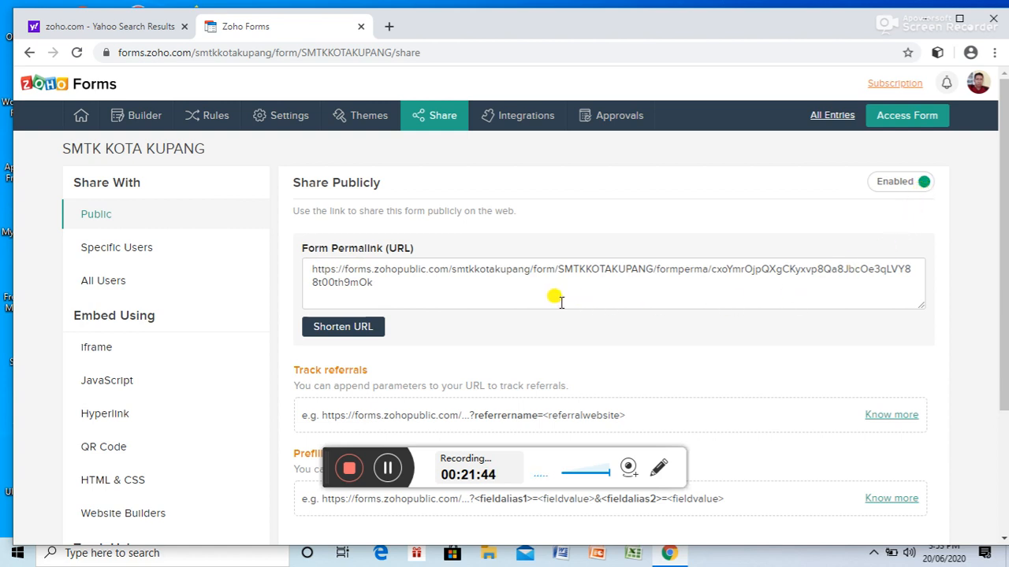
pyautogui.click(307, 273)
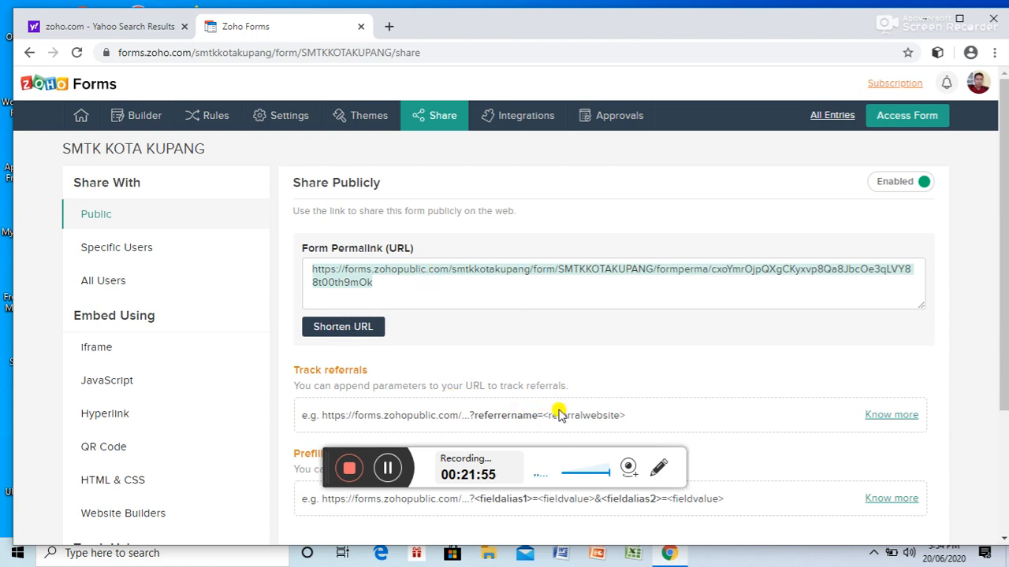
pyautogui.click(505, 410)
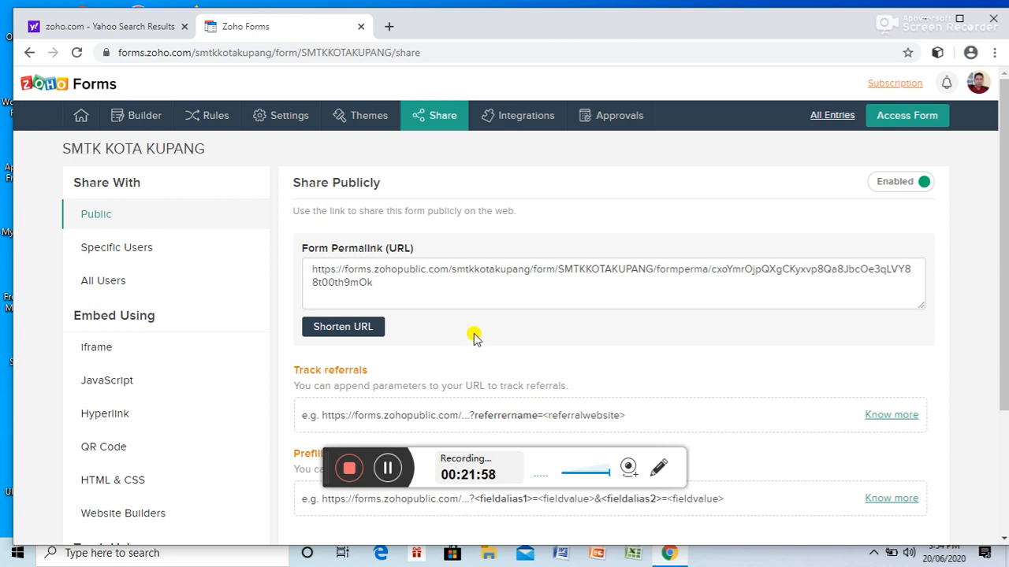
pyautogui.click(313, 269)
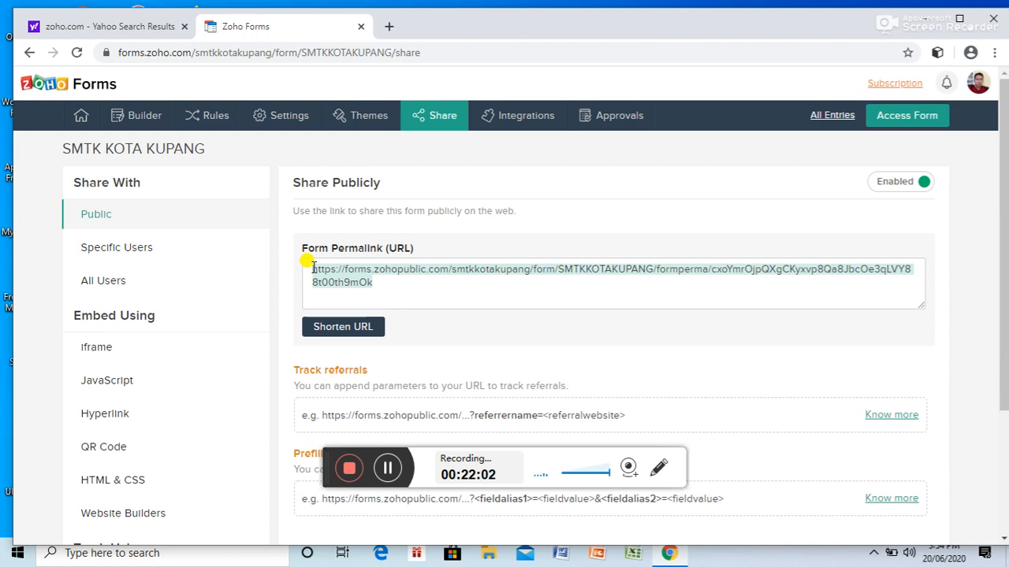
# Open the gg.gg URL shortener in a new browser tab.
pyautogui.click(388, 26)
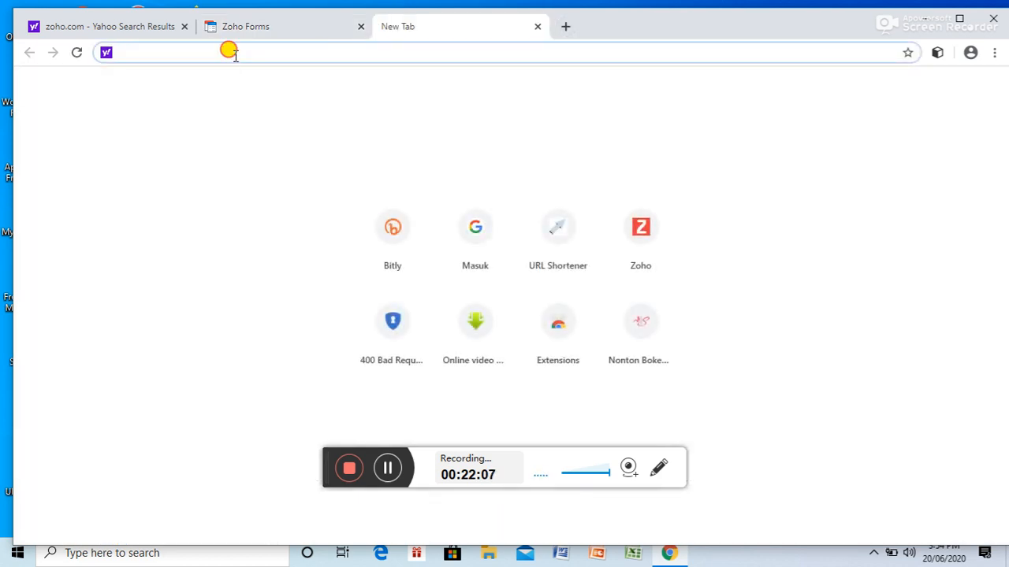
pyautogui.write('gg')
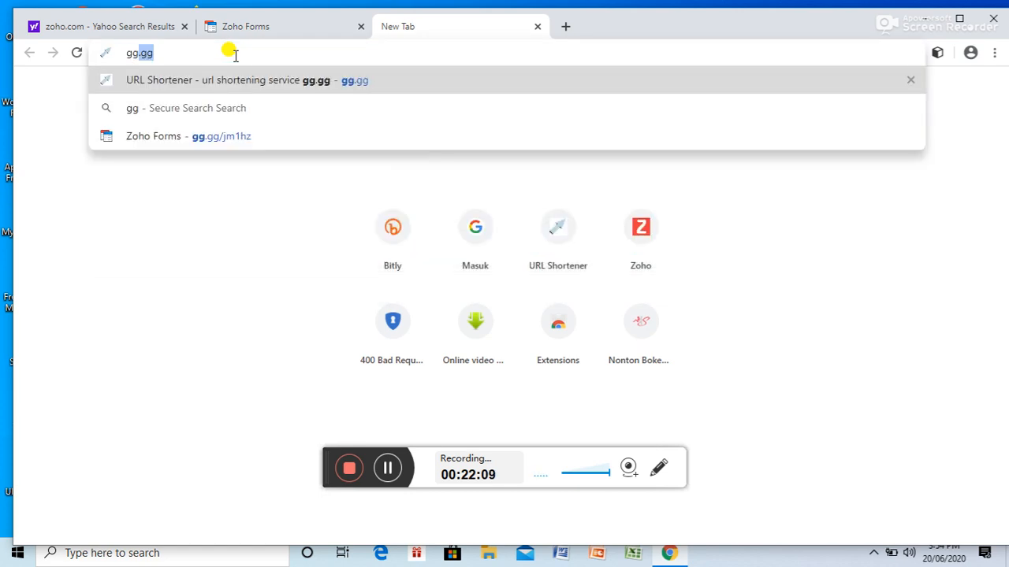
pyautogui.press('Return')
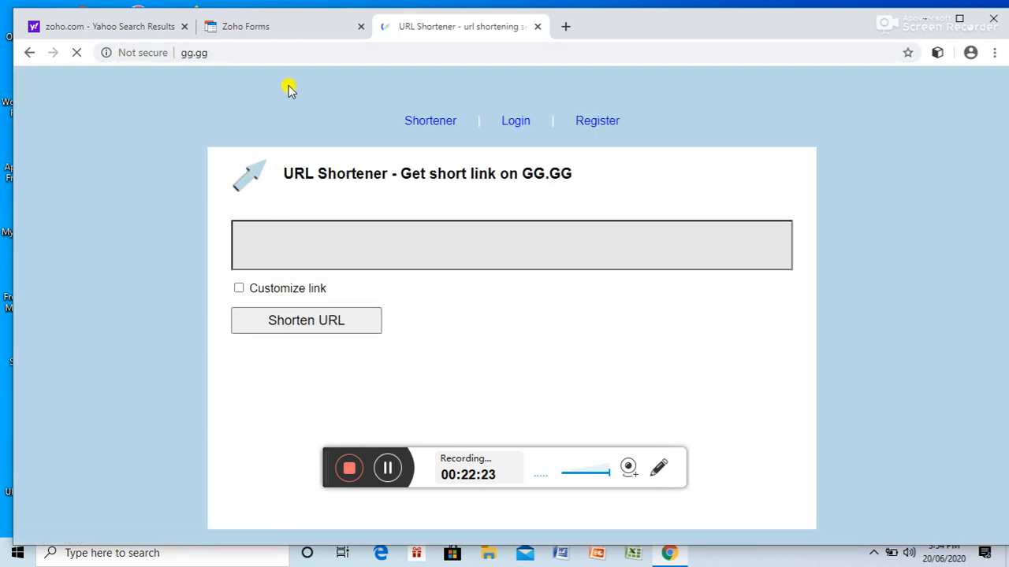
# Copy the Zoho form's public permalink and paste it into the gg.gg shortener as the long URL.
pyautogui.click(299, 26)
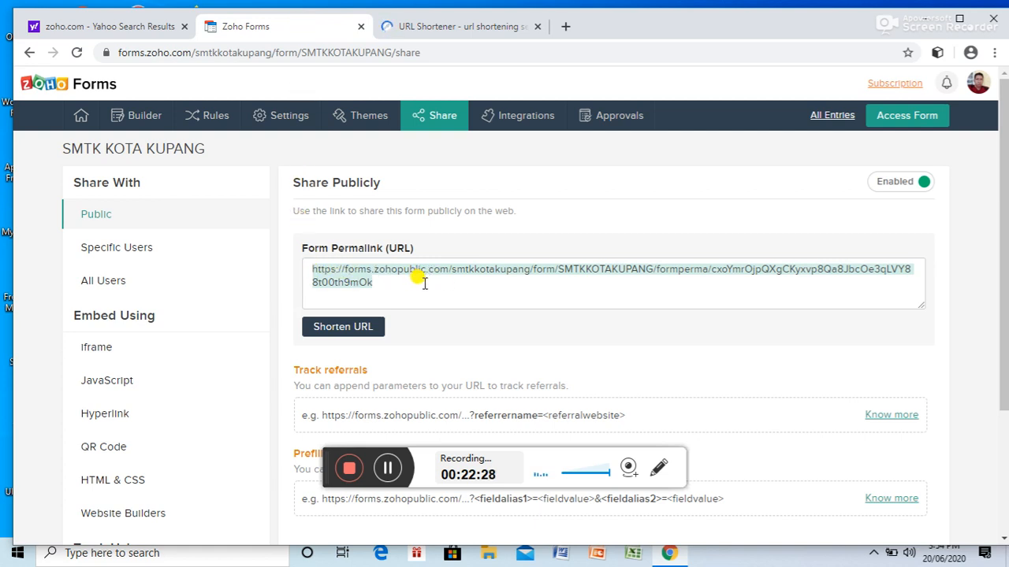
pyautogui.click(448, 27)
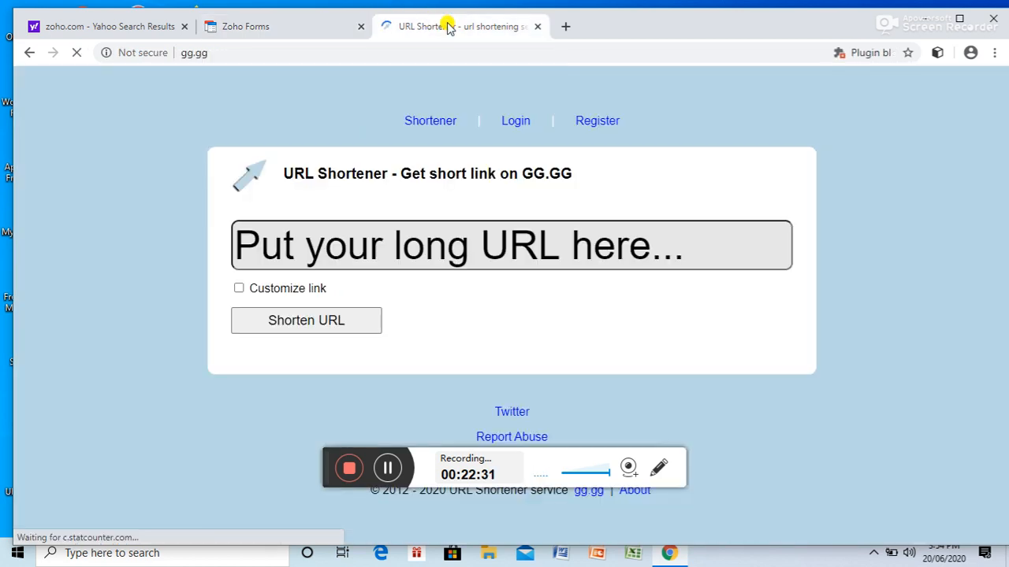
pyautogui.click(263, 247)
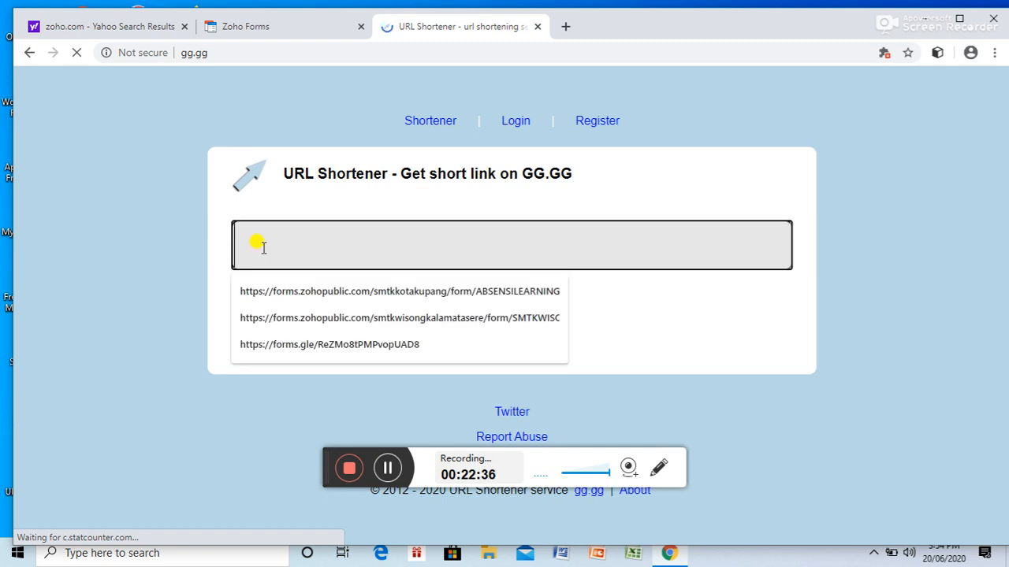
pyautogui.hotkey('ctrl', 'v')
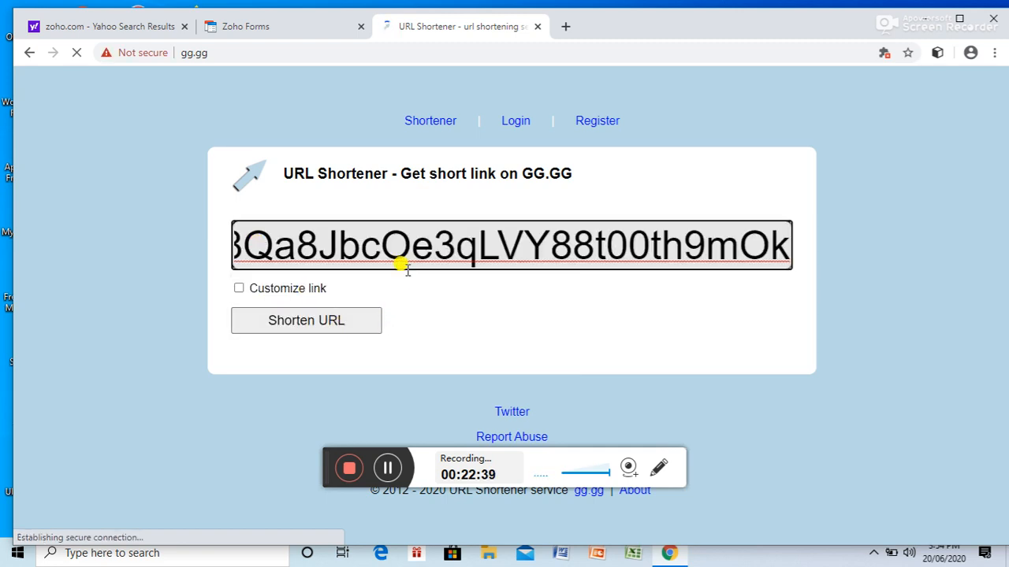
# Turn on link customization and try to shorten the URL with the custom ending daftarhadir.
pyautogui.click(239, 288)
pyautogui.click(433, 286)
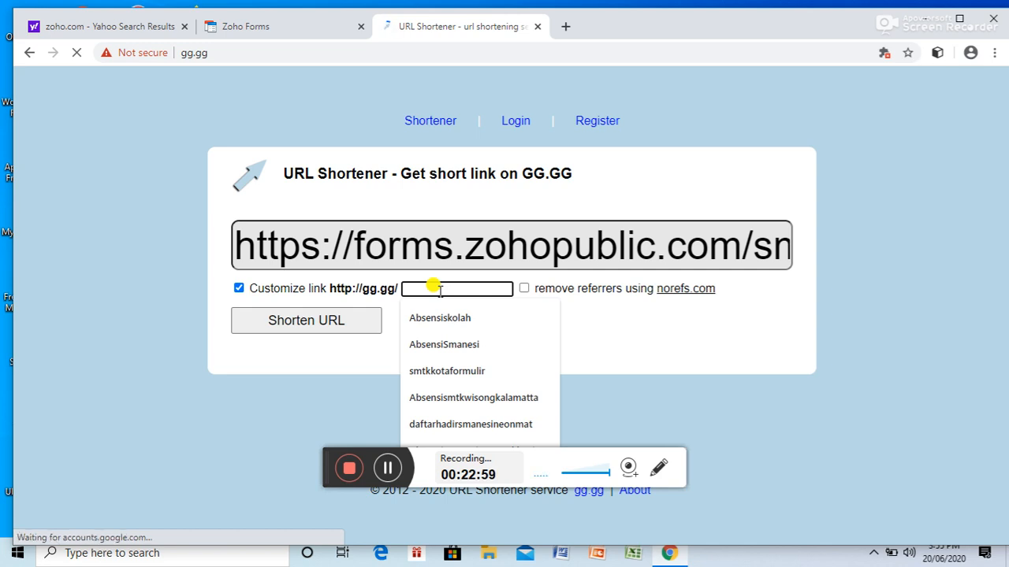
pyautogui.write('d')
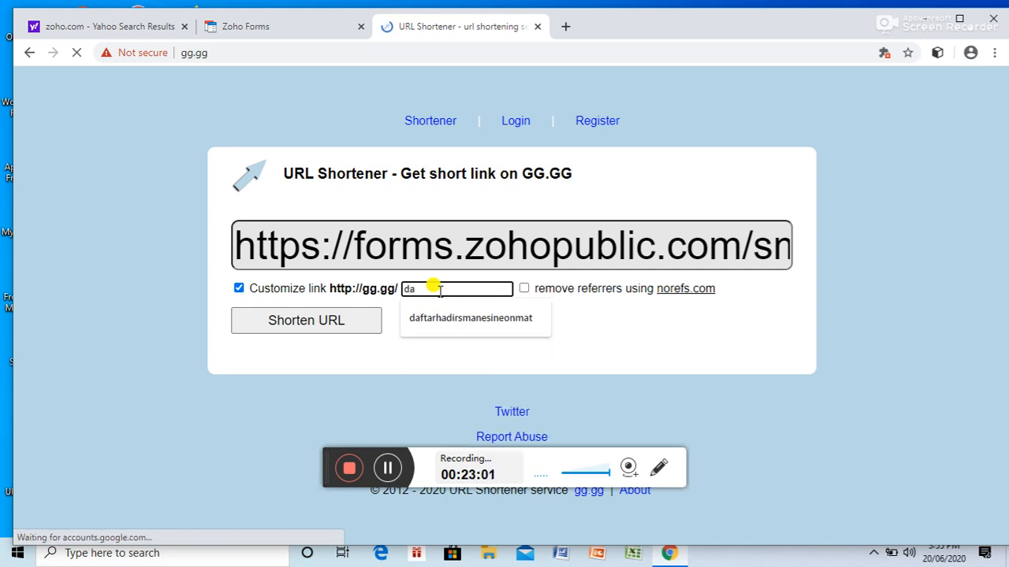
pyautogui.write('aftarhadir')
pyautogui.click(523, 290)
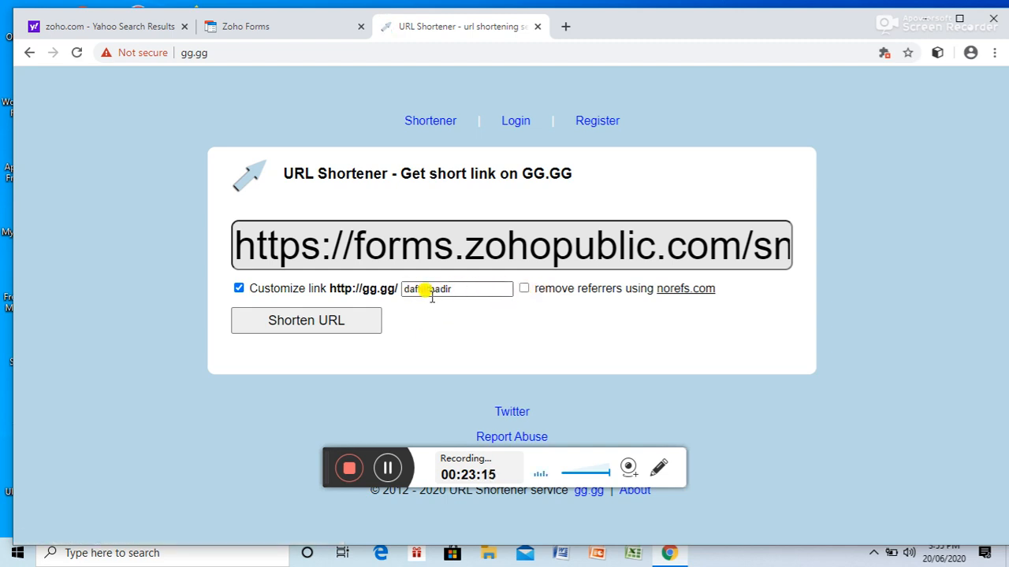
pyautogui.click(341, 329)
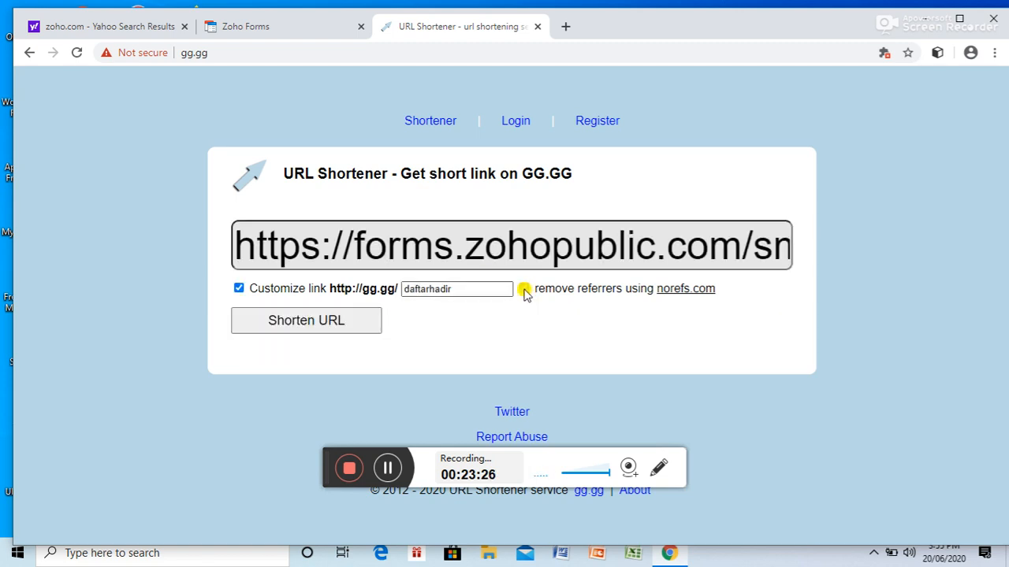
# Enable referrer removal using norefs.com and replace the custom link ending with formhadirsmtkkot.
pyautogui.click(524, 289)
pyautogui.click(463, 286)
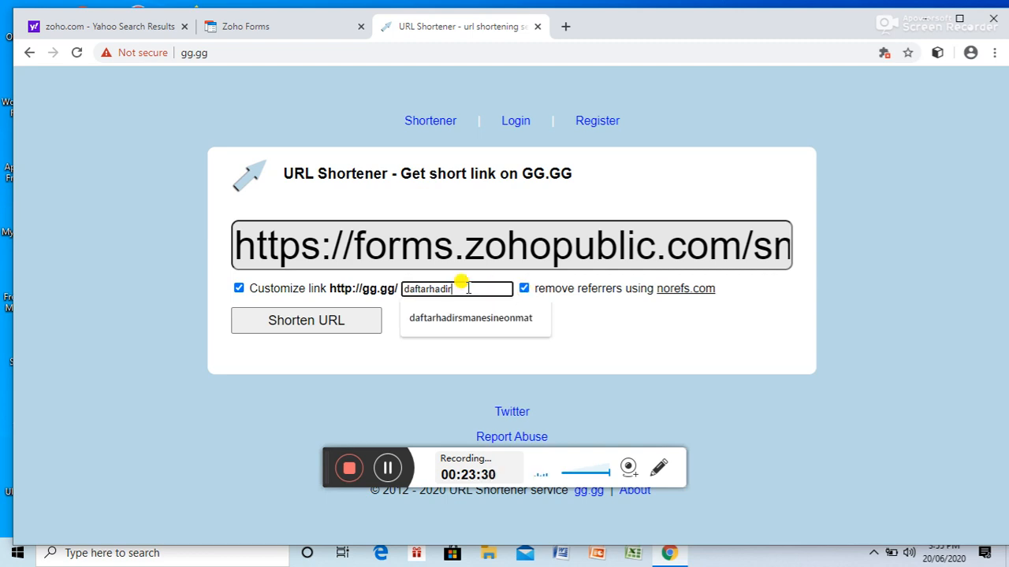
pyautogui.press('BackSpace')
pyautogui.press('BackSpace')
pyautogui.press('BackSpace')
pyautogui.press('BackSpace')
pyautogui.press('BackSpace')
pyautogui.press('BackSpace')
pyautogui.press('BackSpace')
pyautogui.press('BackSpace')
pyautogui.press('BackSpace')
pyautogui.press('BackSpace')
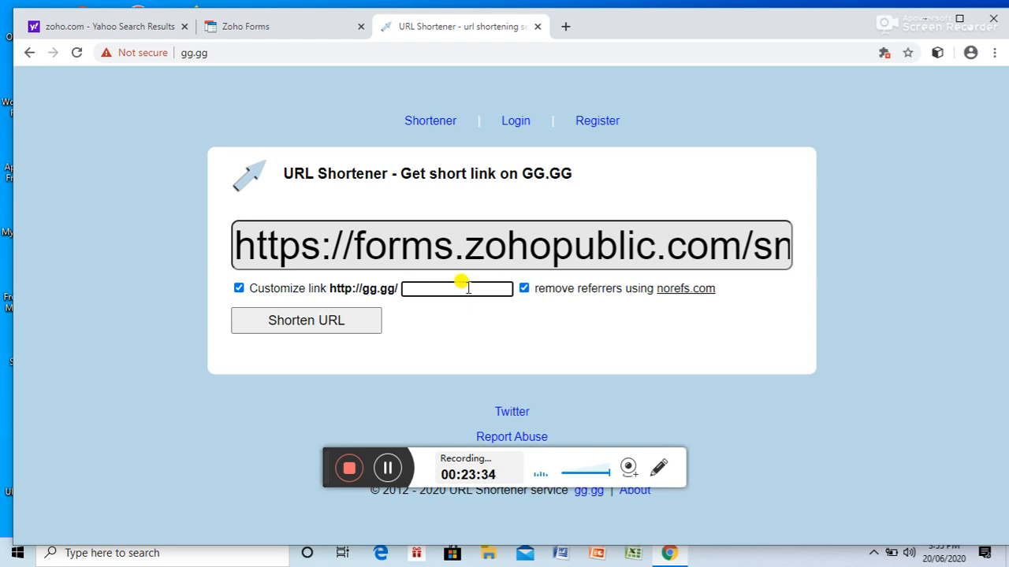
pyautogui.write('fo')
pyautogui.write('rmhadirsmkot')
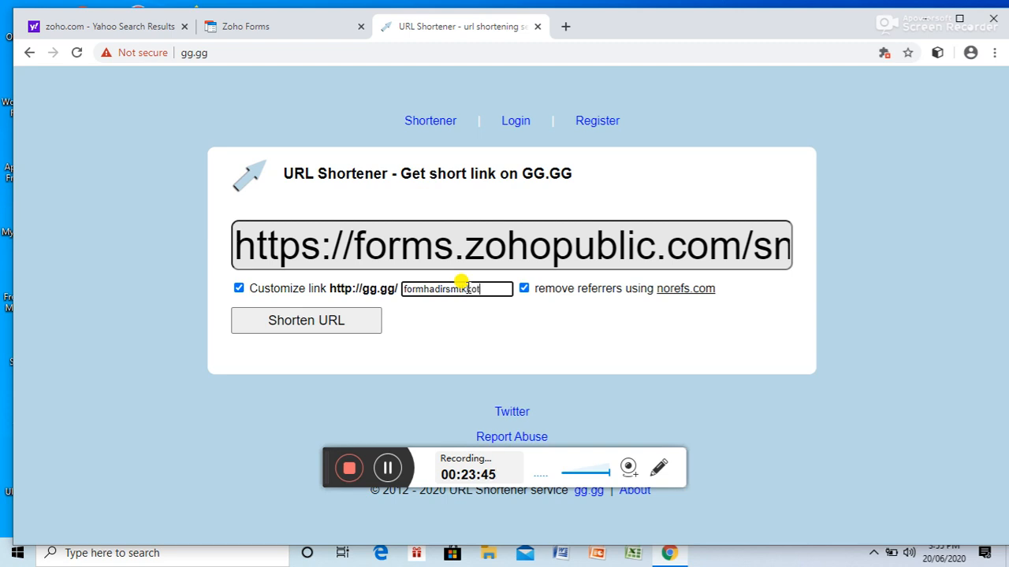
# Change the custom link ending to formhadirkls12 and shorten the URL.
pyautogui.press('BackSpace')
pyautogui.press('BackSpace')
pyautogui.press('BackSpace')
pyautogui.press('BackSpace')
pyautogui.write('kls12')
pyautogui.click(331, 323)
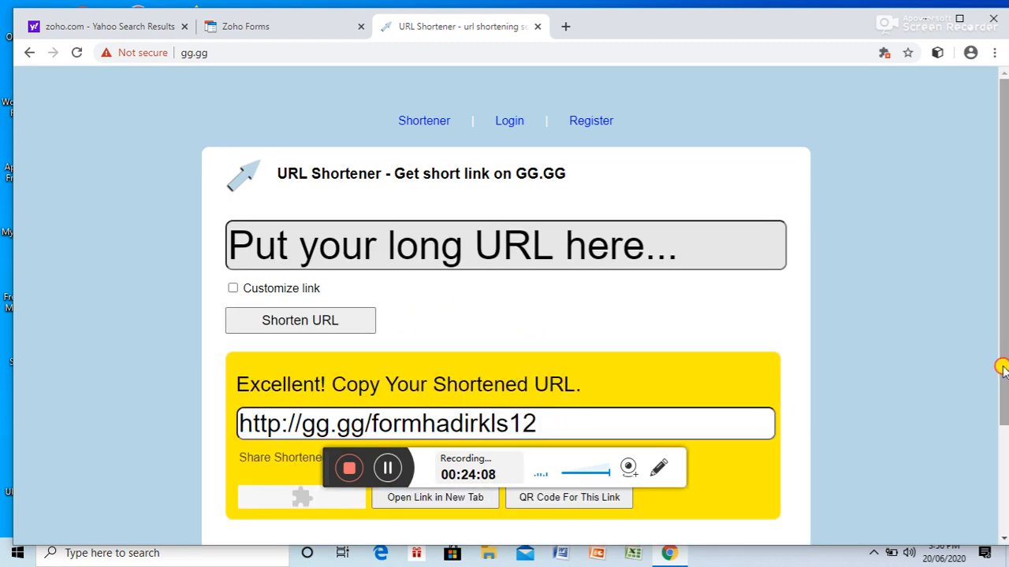
pyautogui.scroll(-2, 1001, 368)
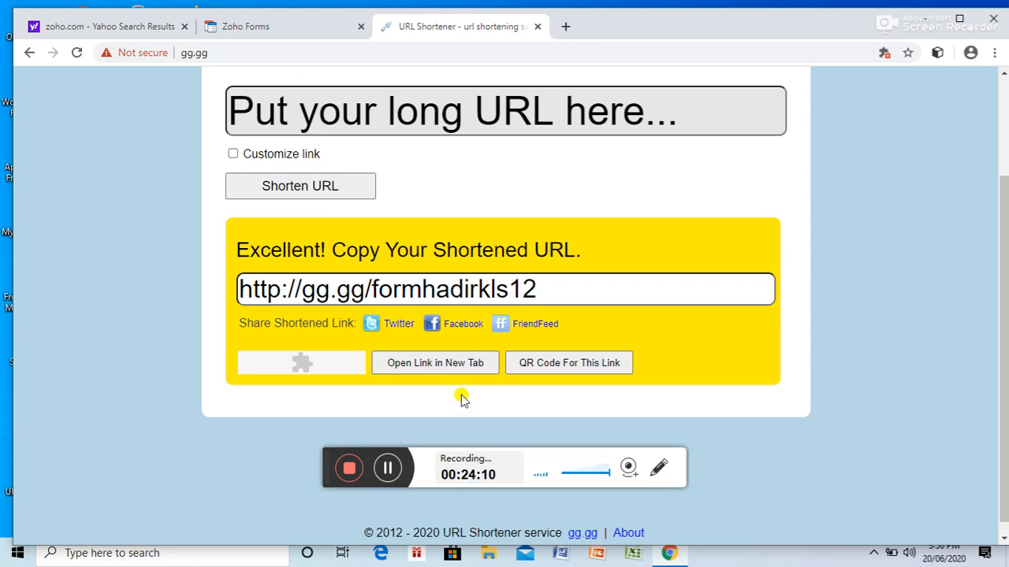
pyautogui.click(554, 295)
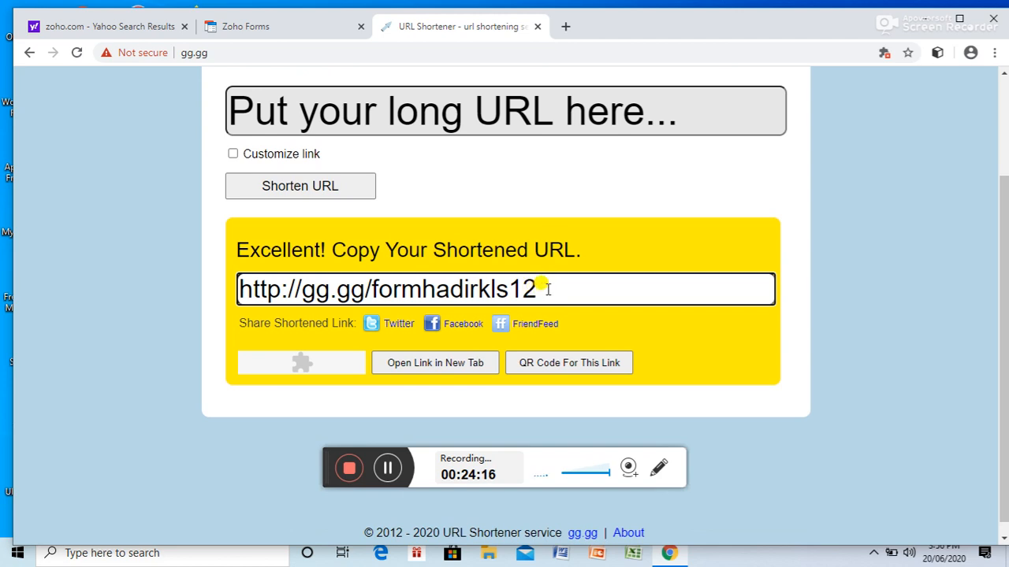
pyautogui.moveTo(541, 286); pyautogui.dragTo(230, 303)
pyautogui.hotkey('ctrl', 'c')
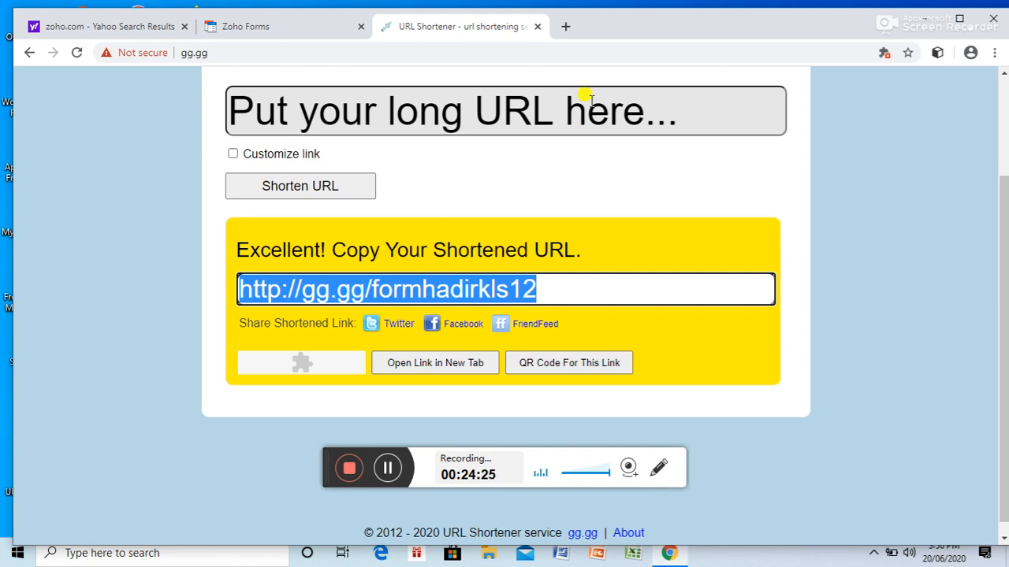
pyautogui.click(564, 27)
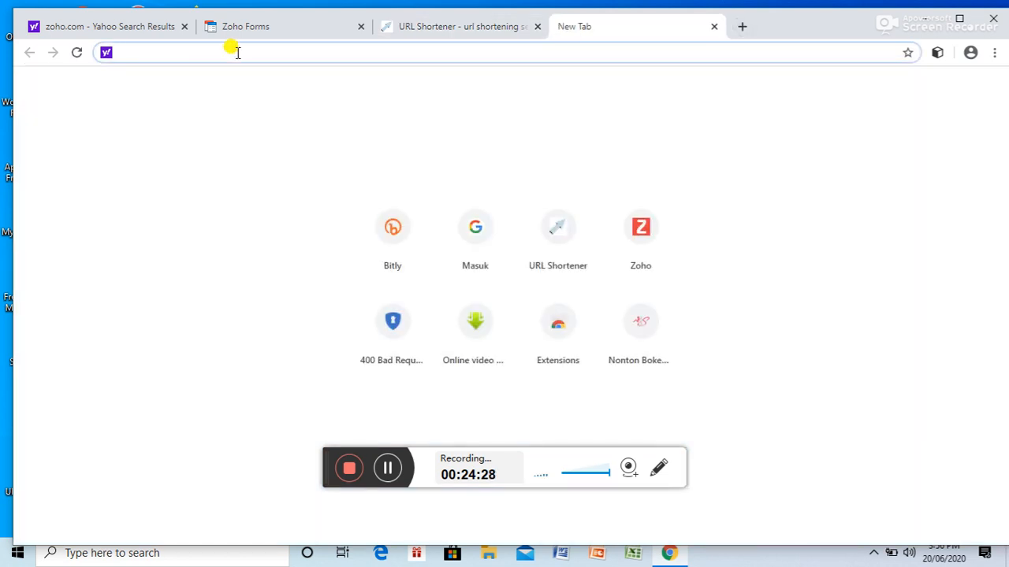
pyautogui.hotkey('ctrl', 'v')
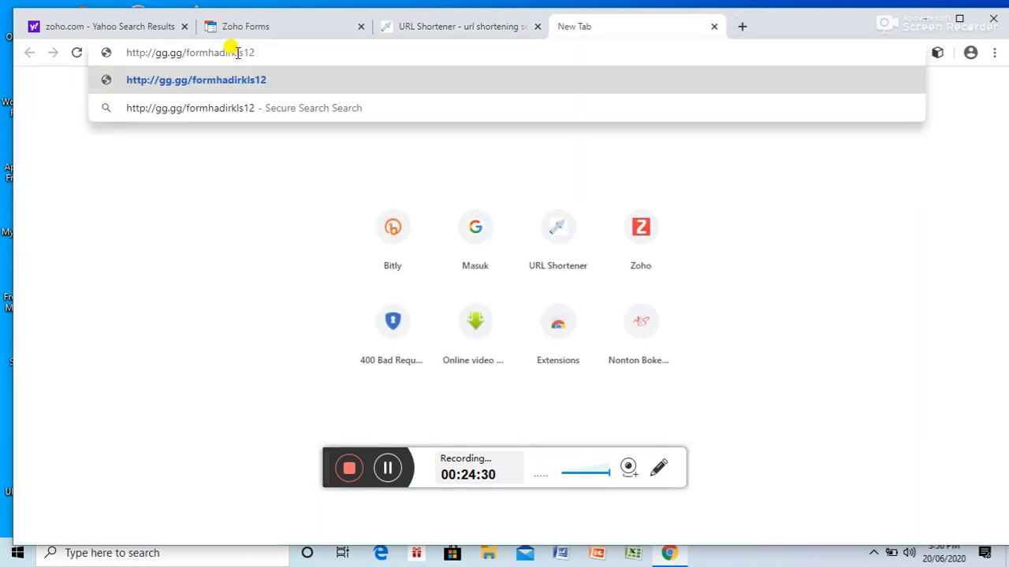
pyautogui.click(289, 85)
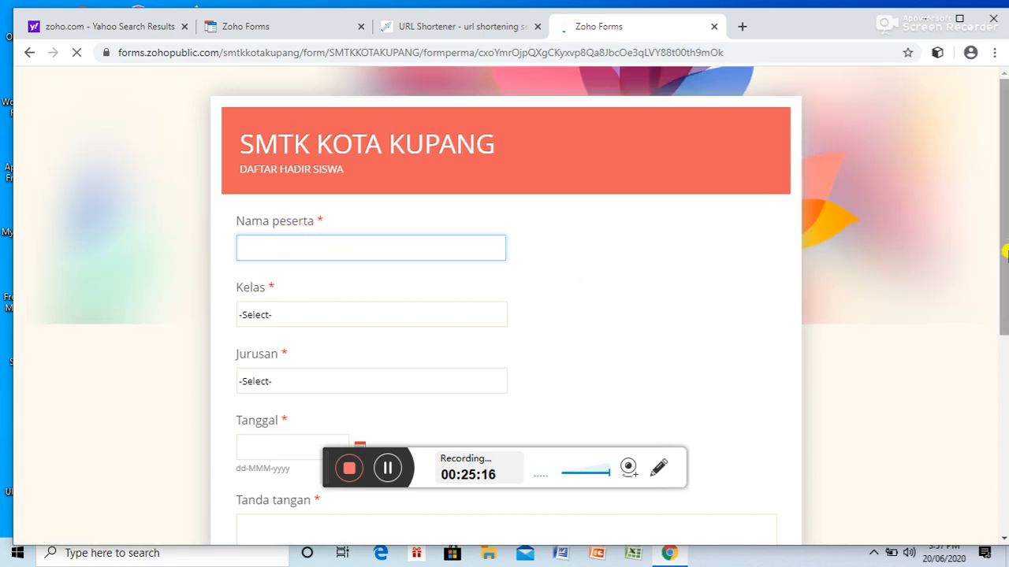
# Enter the participant's name in the public form, choose class 12 for Kelas, and IPS. Keagamaan for Jurusan.
pyautogui.moveTo(1004, 235)
pyautogui.mouseDown()
pyautogui.moveTo(1005, 342)
pyautogui.moveTo(1004, 232)
pyautogui.mouseUp()
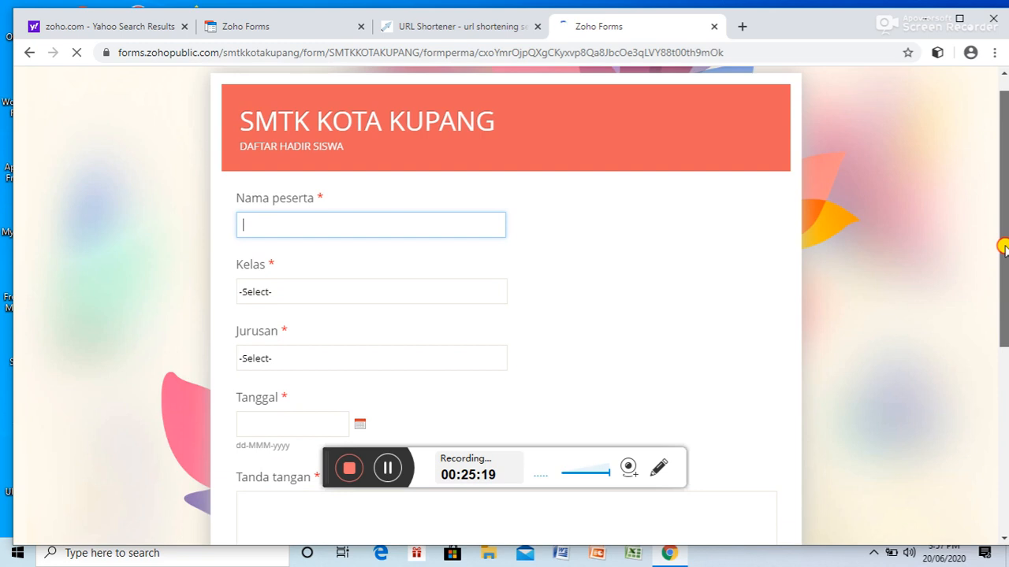
pyautogui.click(423, 227)
pyautogui.write('martin')
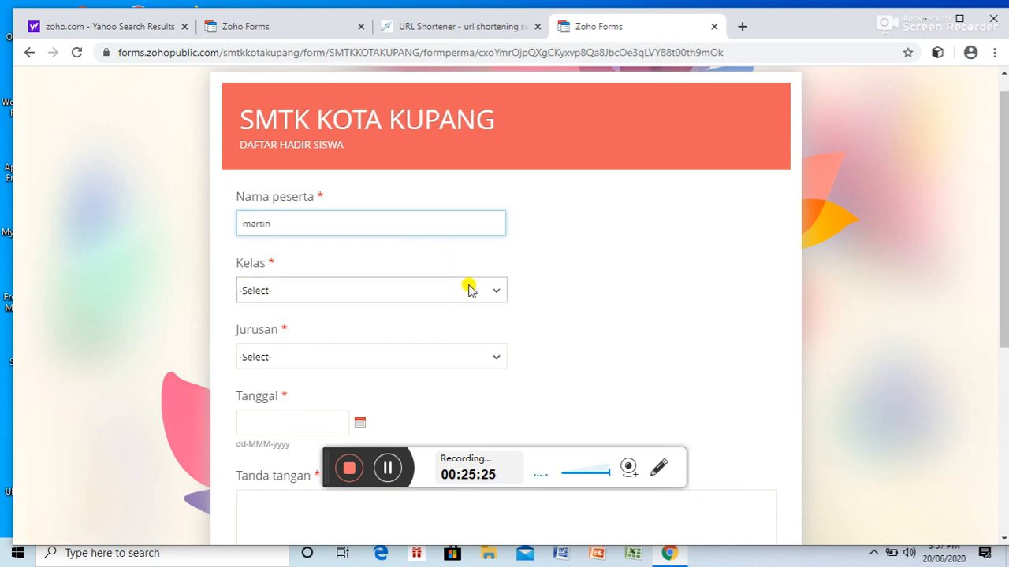
pyautogui.click(497, 294)
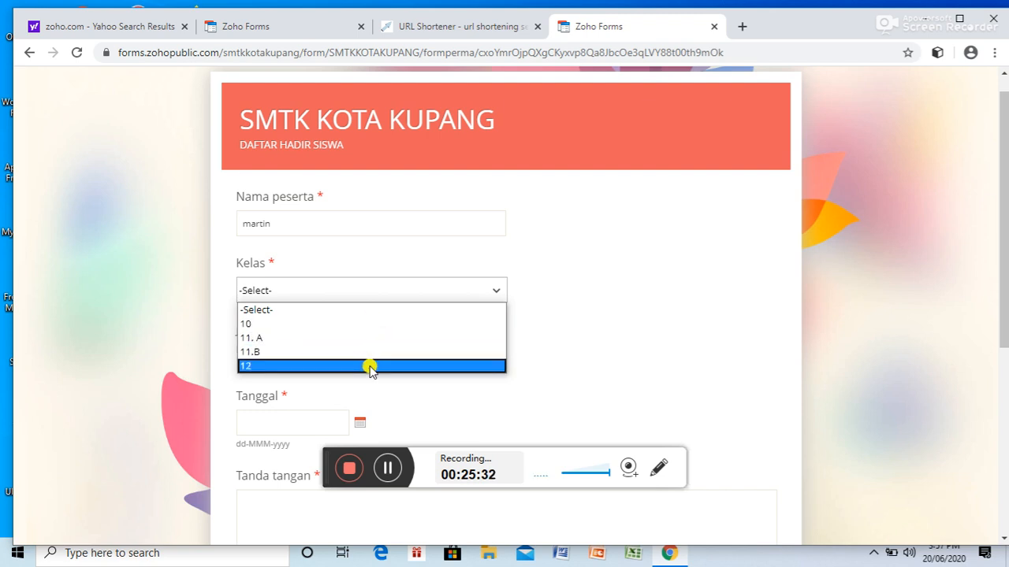
pyautogui.click(369, 366)
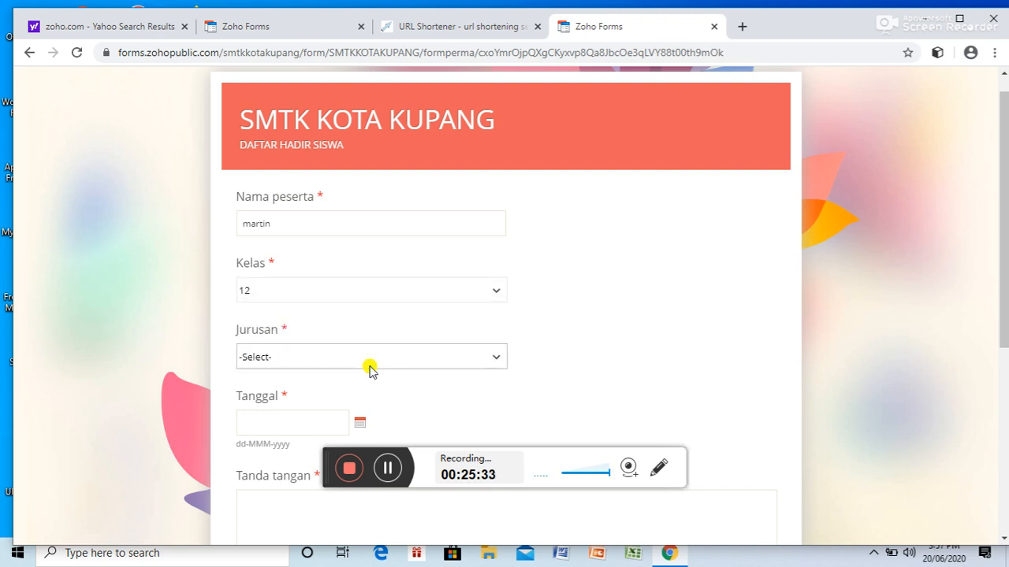
pyautogui.click(494, 357)
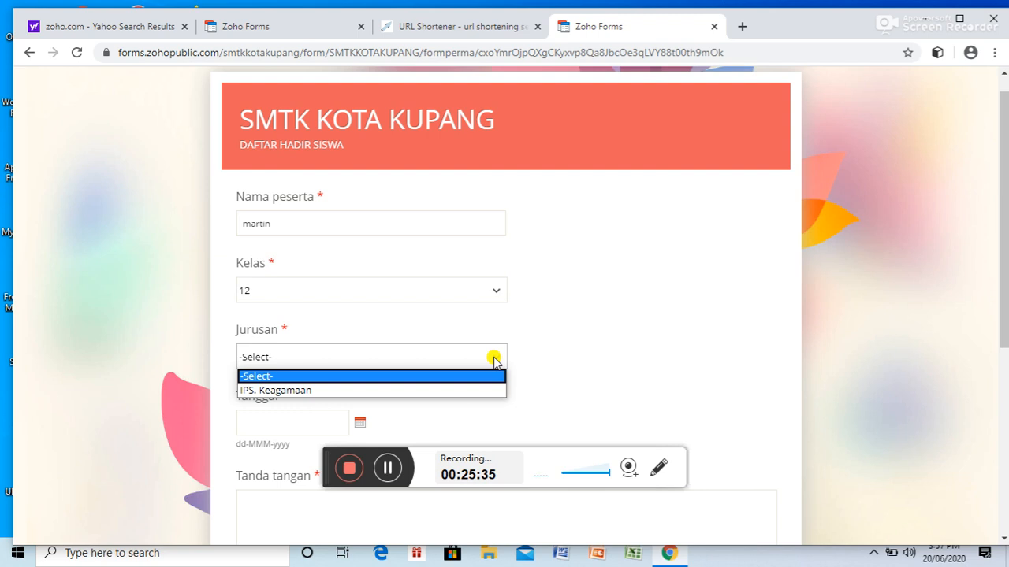
pyautogui.click(361, 390)
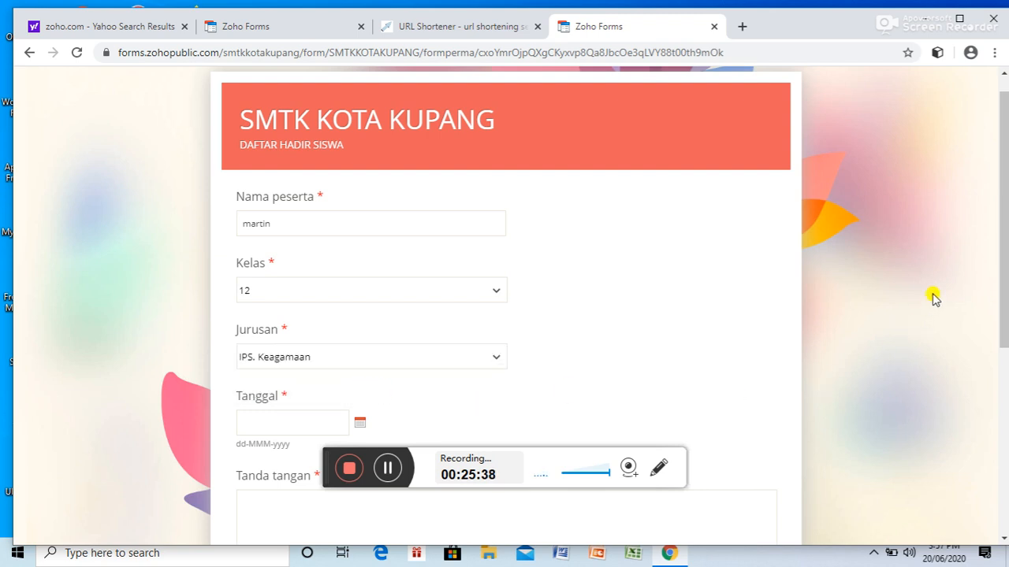
# Set Tanggal to 20-Jun-2020 and draw a freehand signature in the Tanda tangan field.
pyautogui.moveTo(1004, 265)
pyautogui.mouseDown()
pyautogui.moveTo(1005, 368)
pyautogui.moveTo(1005, 357)
pyautogui.mouseUp()
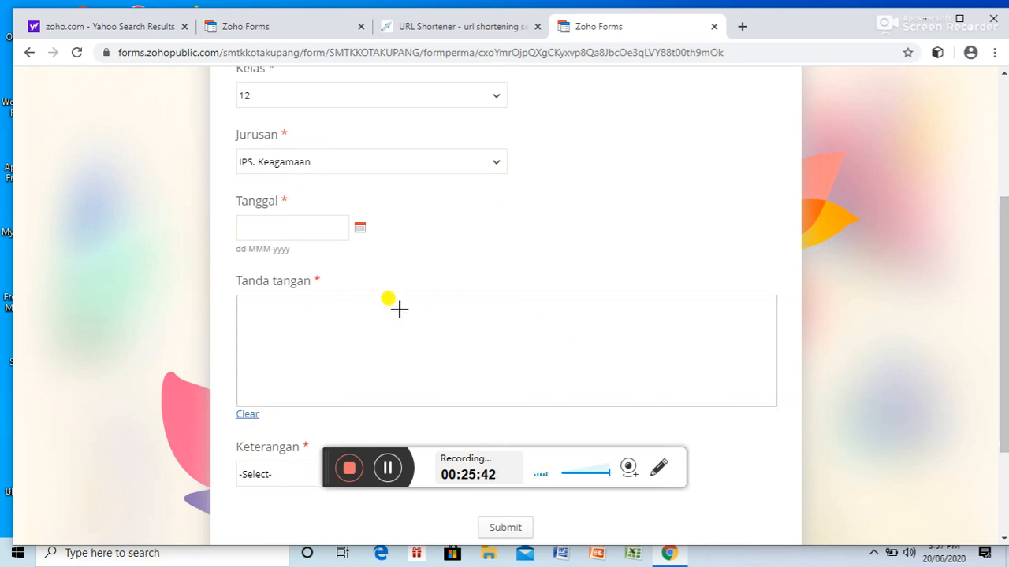
pyautogui.click(308, 228)
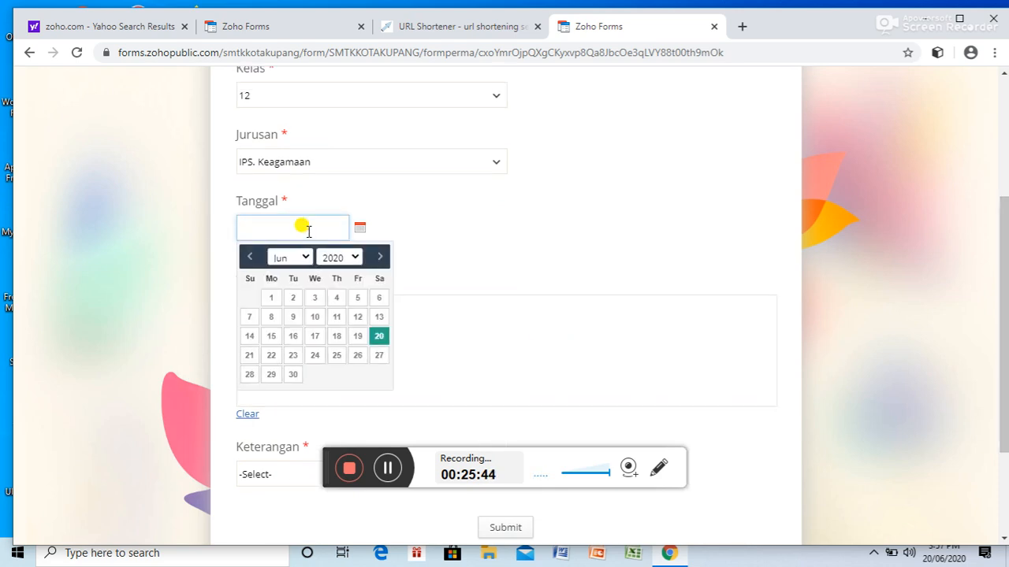
pyautogui.click(377, 337)
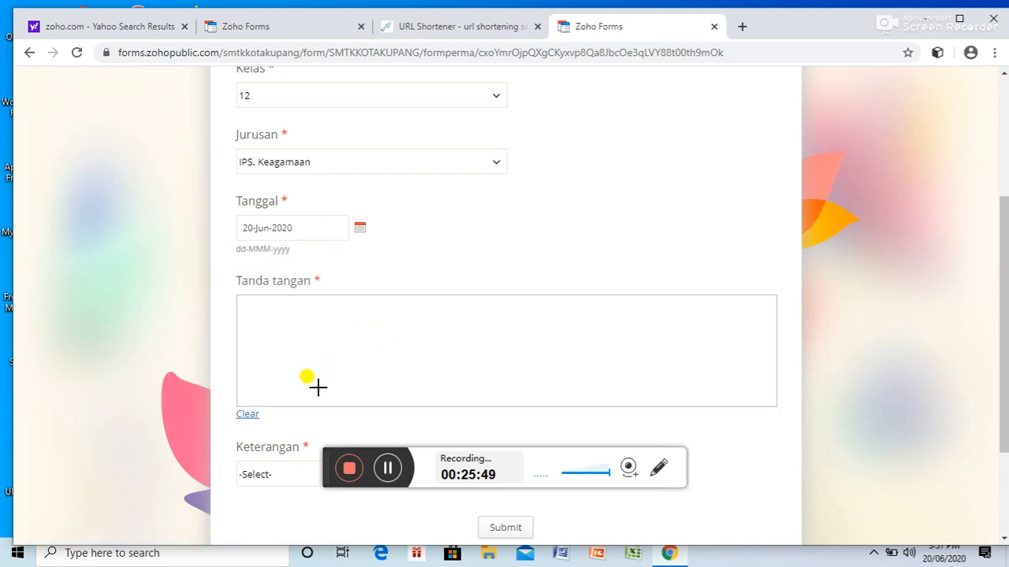
pyautogui.moveTo(317, 387)
pyautogui.mouseDown()
pyautogui.moveTo(399, 314)
pyautogui.moveTo(389, 371)
pyautogui.moveTo(401, 352)
pyautogui.moveTo(430, 355)
pyautogui.moveTo(485, 326)
pyautogui.mouseUp()
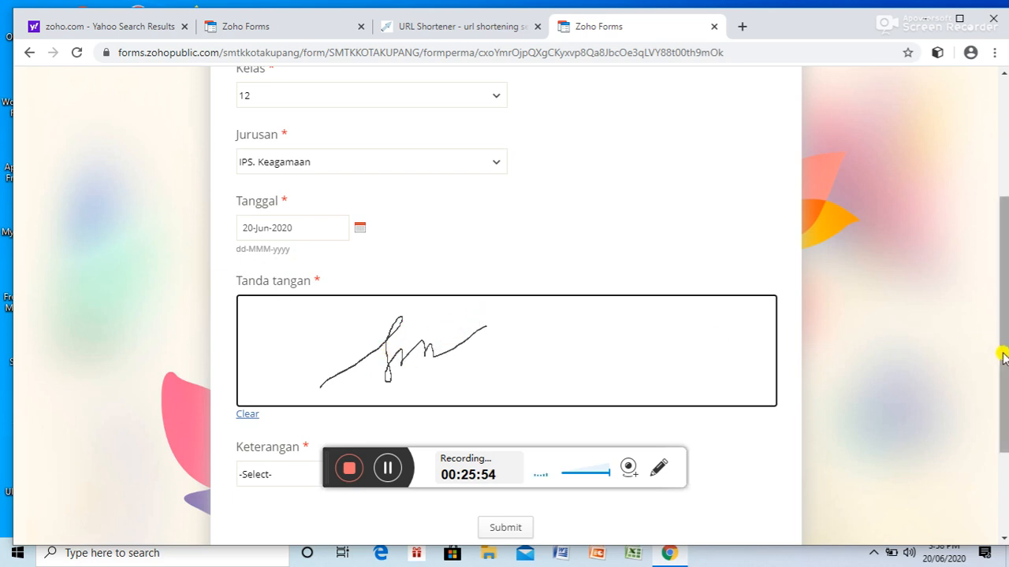
# Set Keterangan to Hadir, submit the attendance response, and close the form's tab.
pyautogui.moveTo(1002, 349); pyautogui.dragTo(1005, 467)
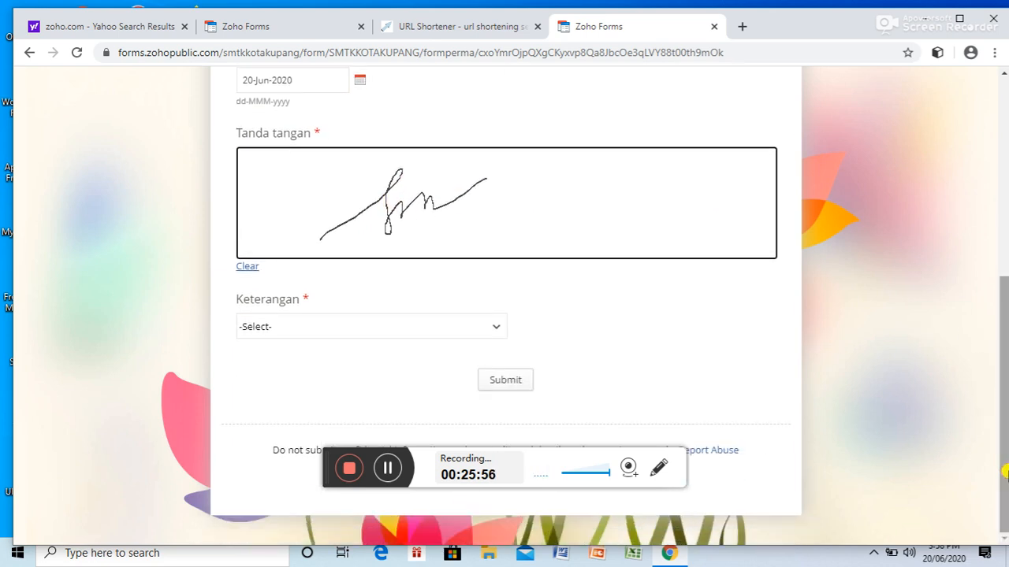
pyautogui.click(498, 328)
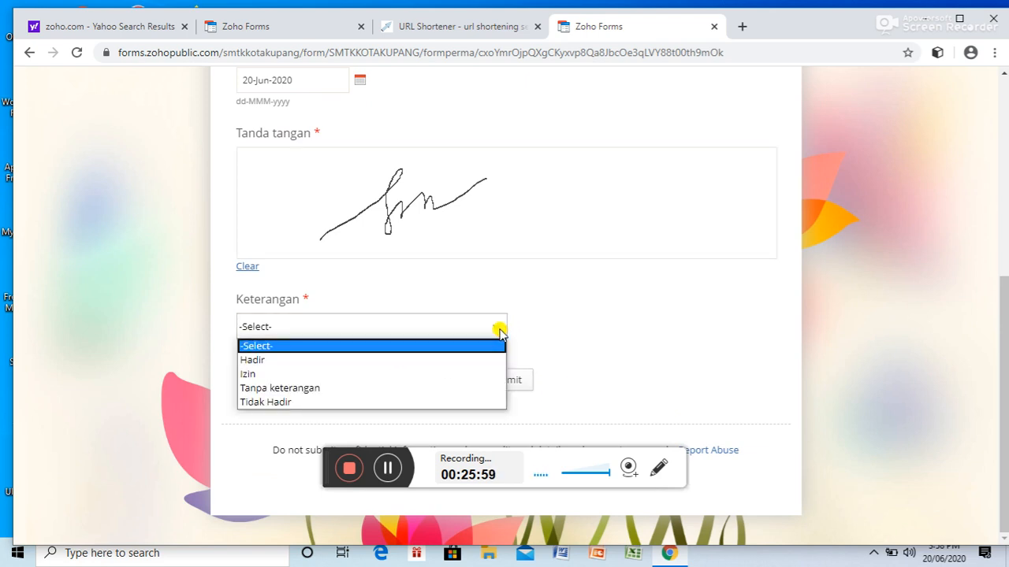
pyautogui.click(375, 359)
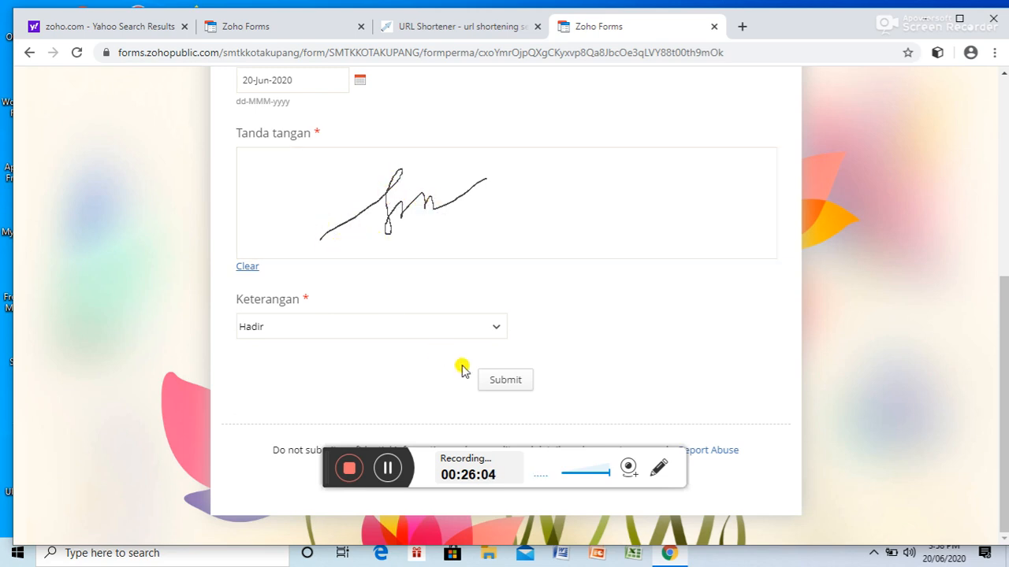
pyautogui.click(507, 380)
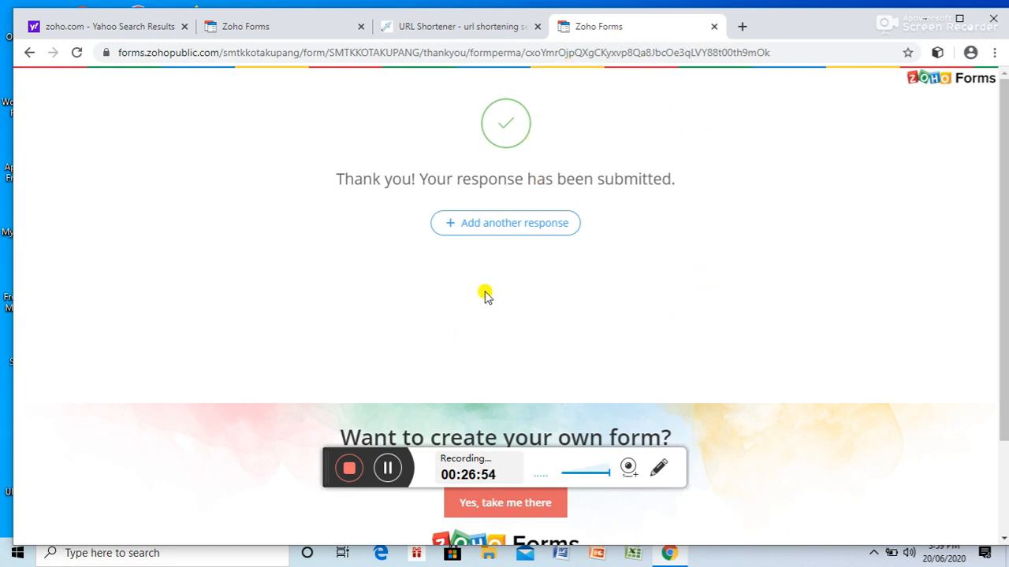
pyautogui.click(711, 26)
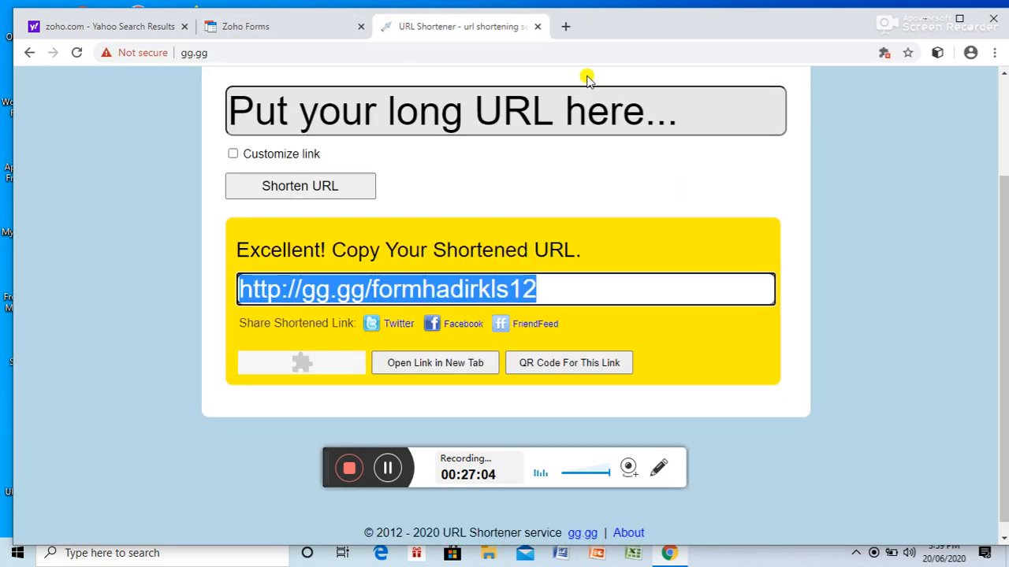
# Switch to WhatsApp on the desktop, log out of the existing session, retry the phone connection, and minimize the window.
pyautogui.click(926, 18)
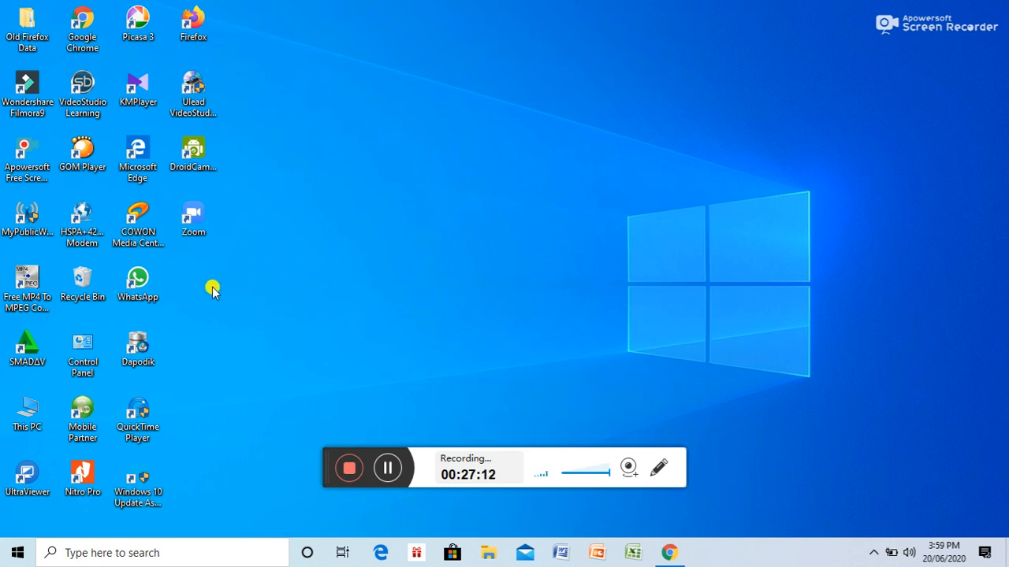
pyautogui.doubleClick(135, 280)
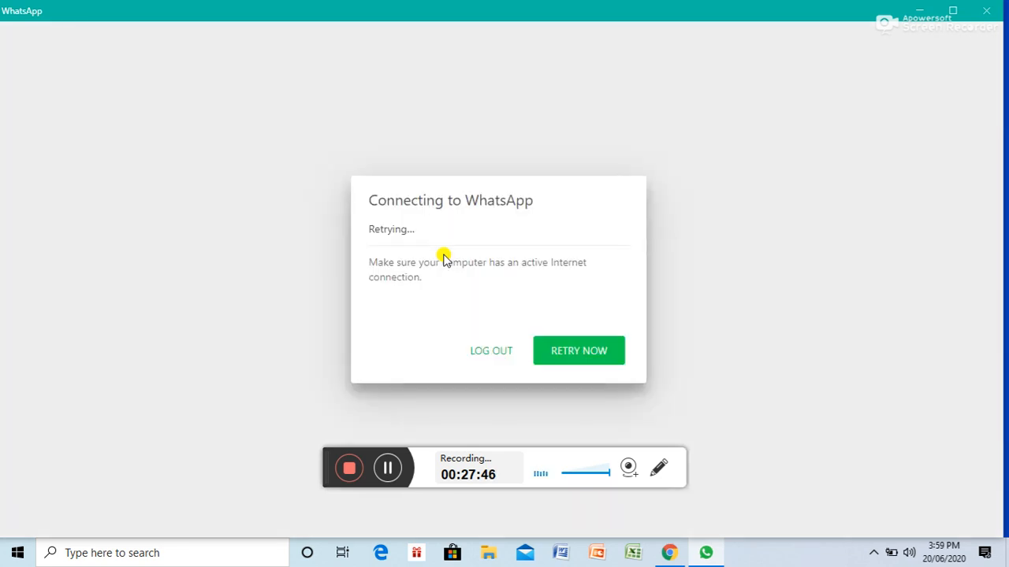
pyautogui.click(558, 361)
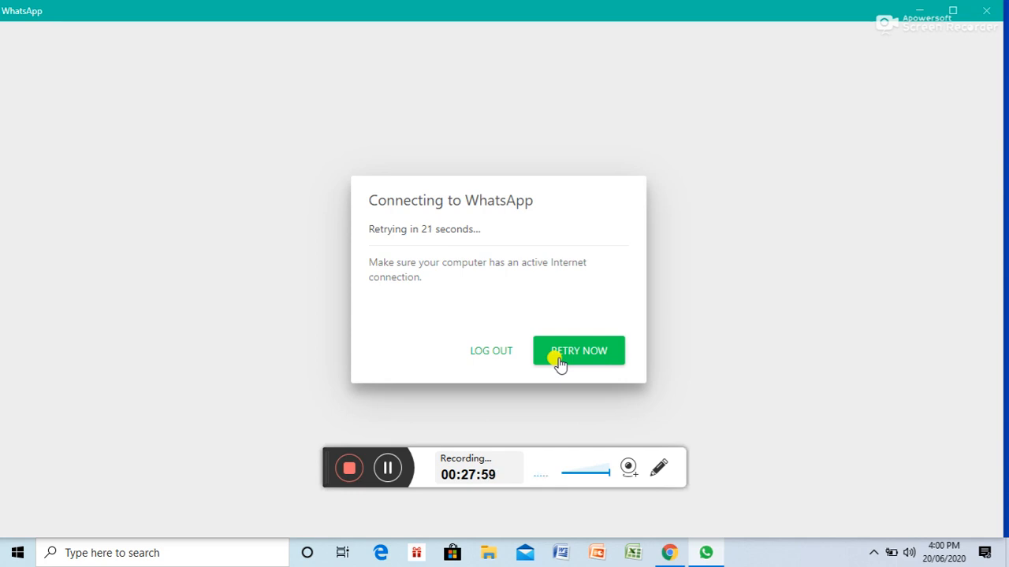
pyautogui.click(492, 351)
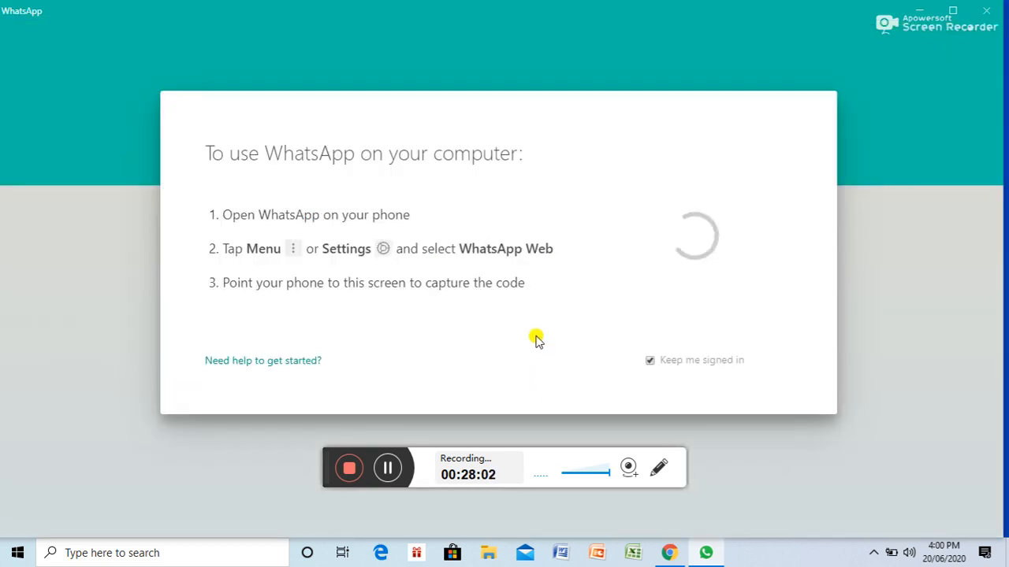
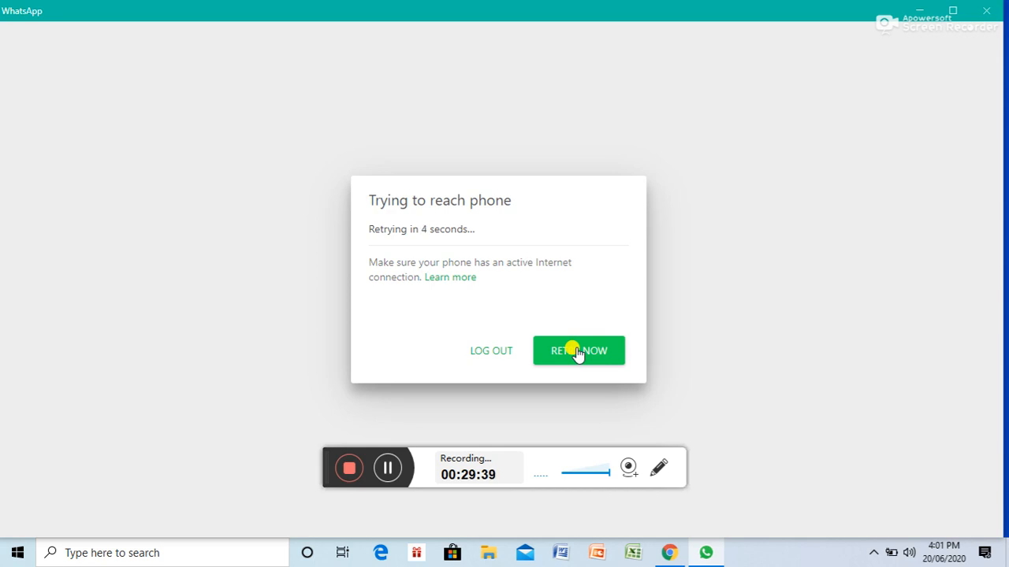
pyautogui.click(577, 354)
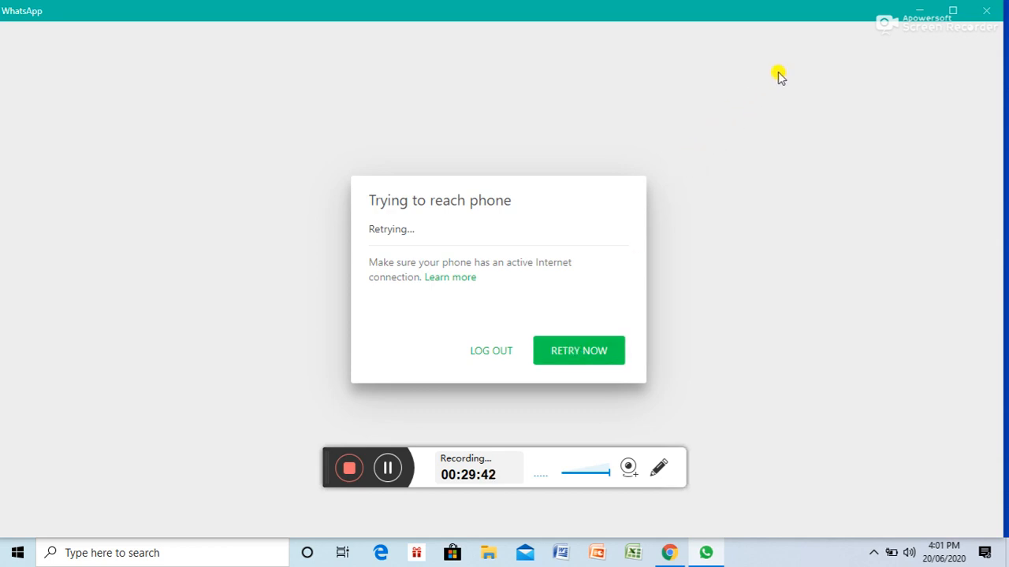
pyautogui.click(919, 11)
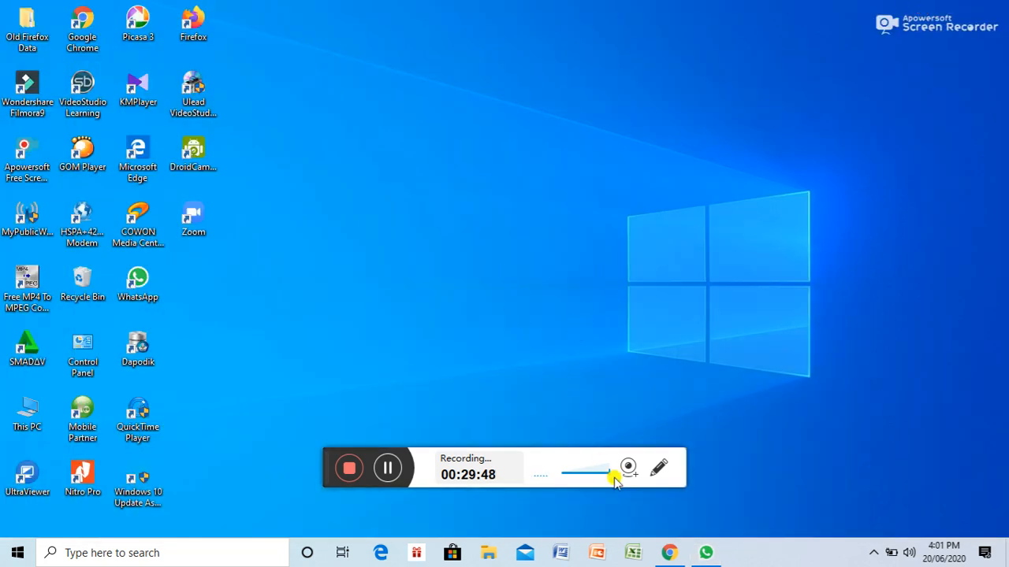
# Switch back to Chrome and review the form's public permalink in Zoho Forms alongside the gg.gg short link.
pyautogui.click(666, 555)
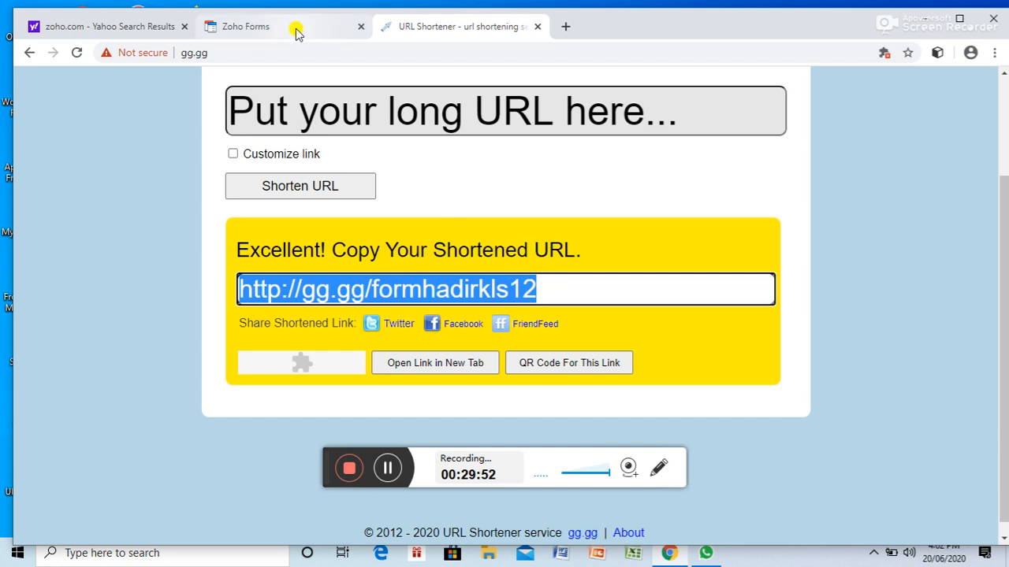
pyautogui.click(295, 31)
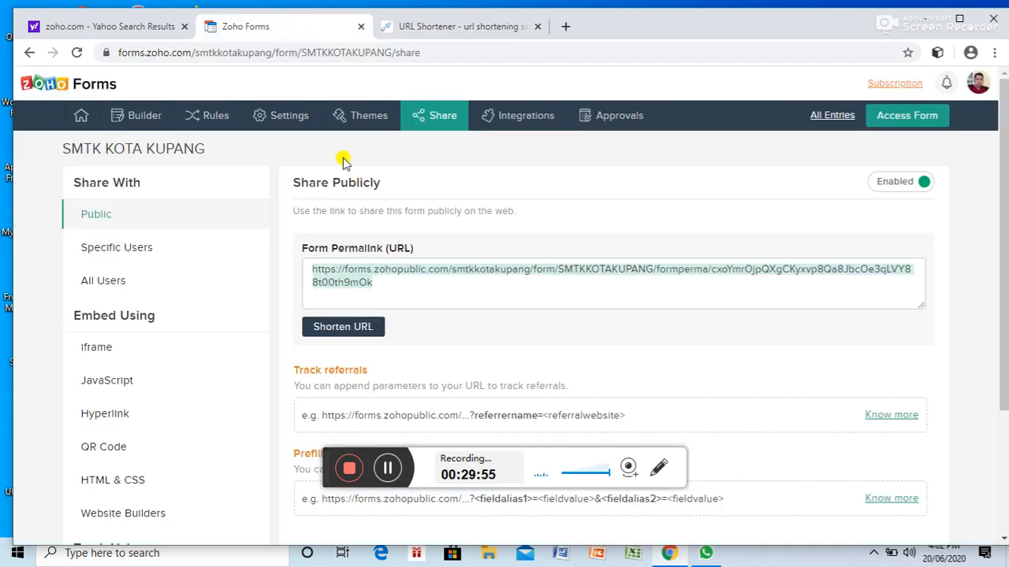
pyautogui.moveTo(79, 122)
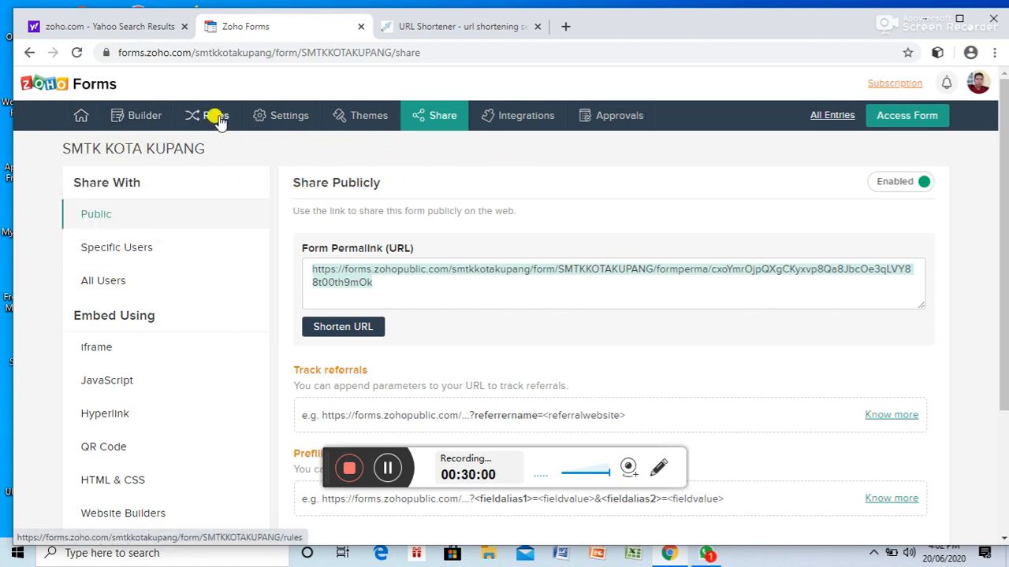
pyautogui.click(390, 284)
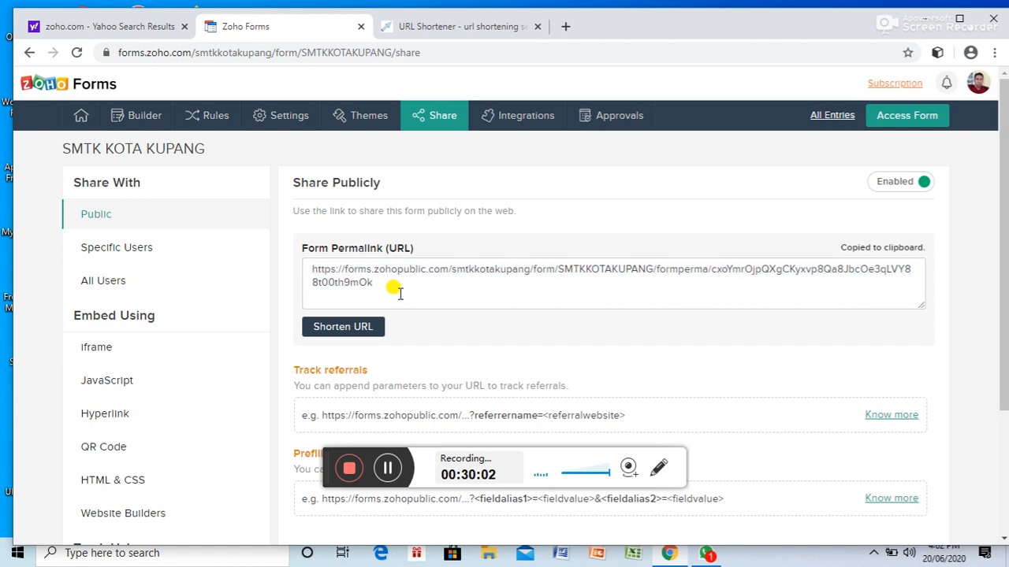
pyautogui.click(301, 264)
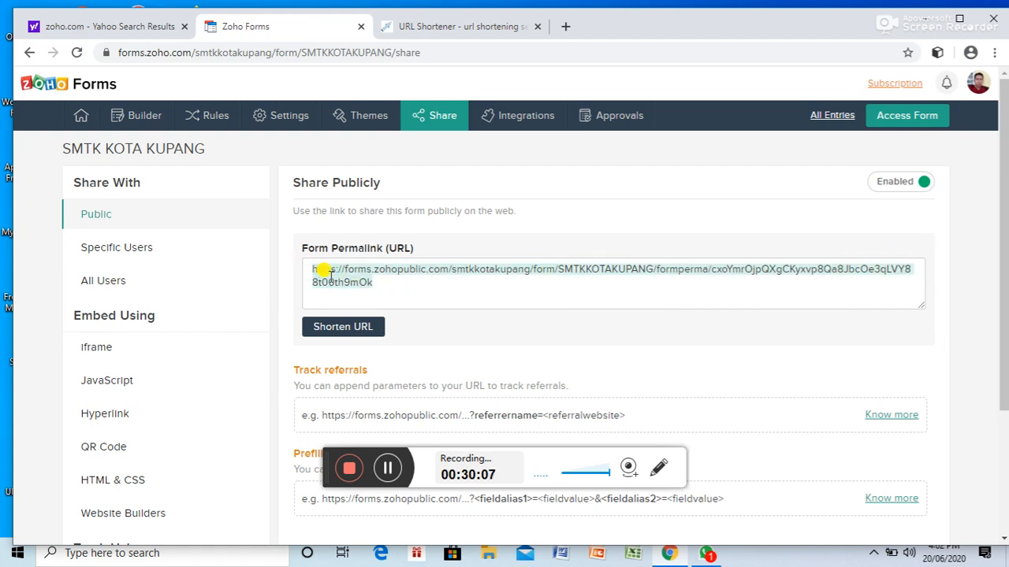
pyautogui.rightClick(329, 280)
pyautogui.click(457, 30)
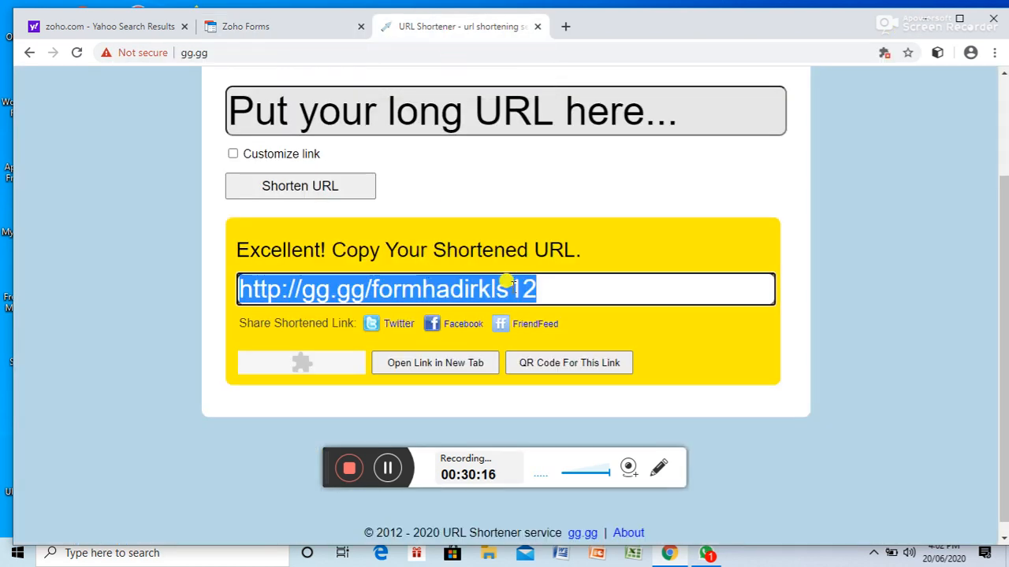
pyautogui.click(281, 26)
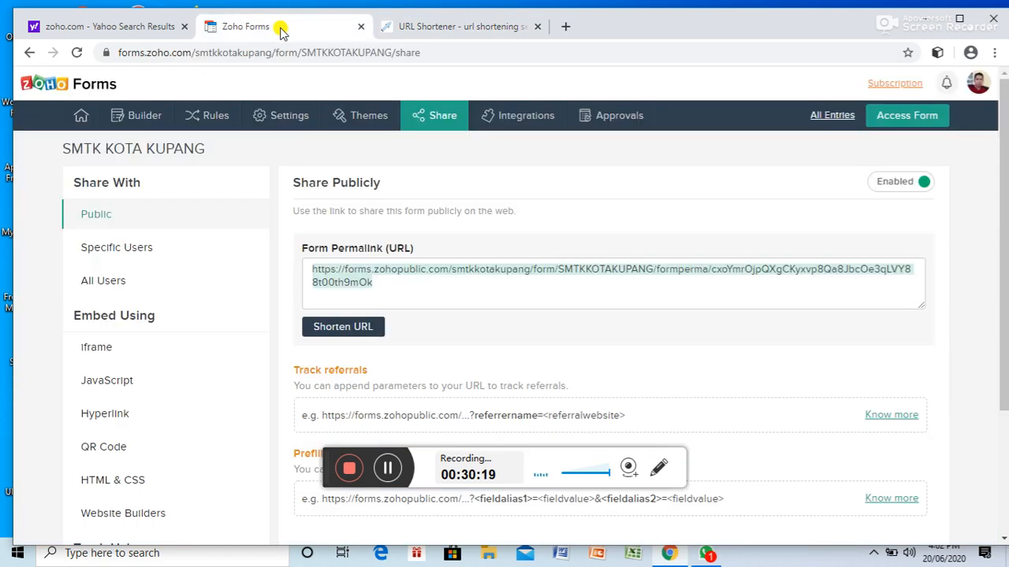
# Switch to WhatsApp, send the copied form permalink in the second chat in the list, and follow it with the message "mohonmf salah kirim pa".
pyautogui.click(923, 18)
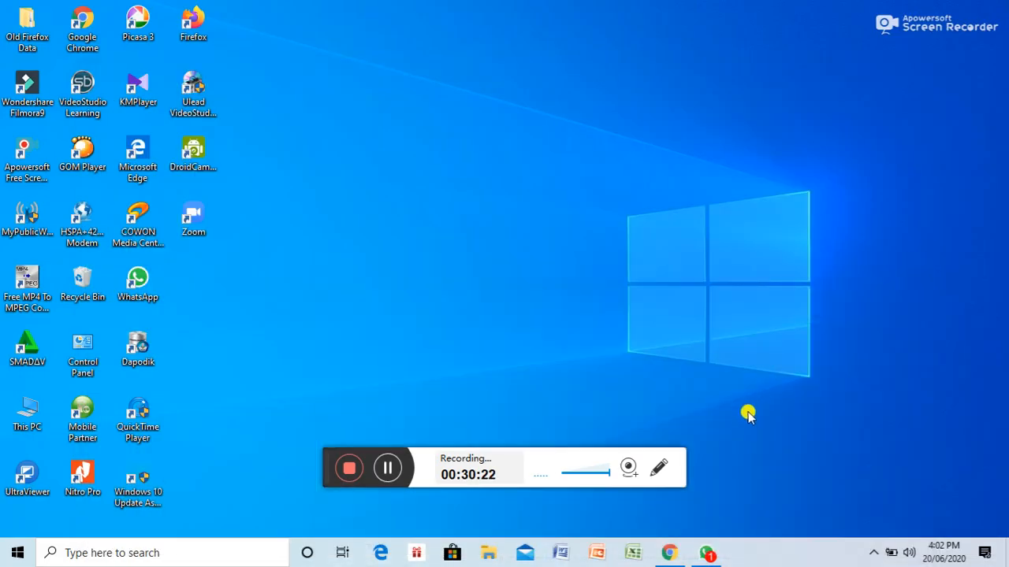
pyautogui.click(710, 552)
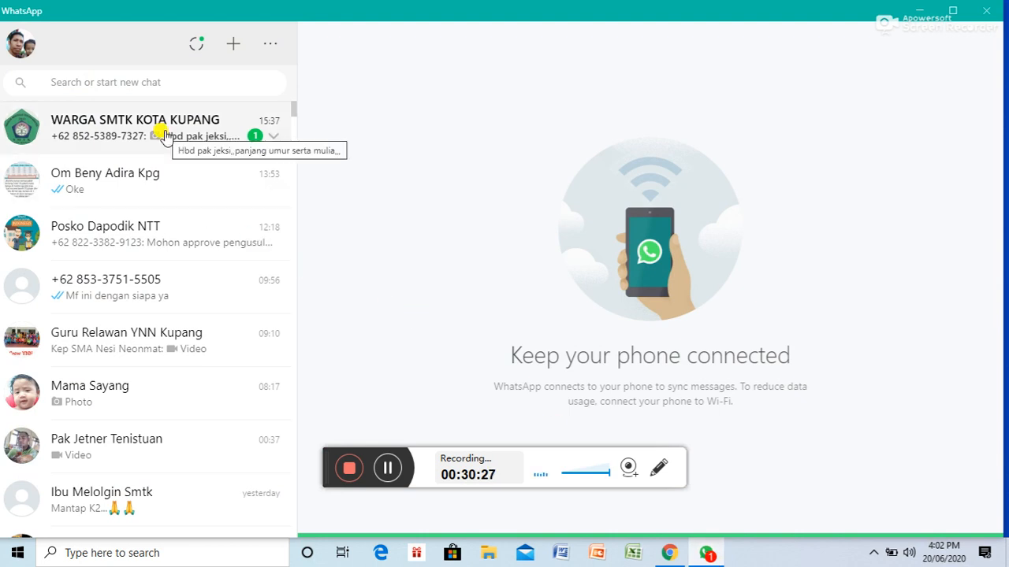
pyautogui.click(134, 189)
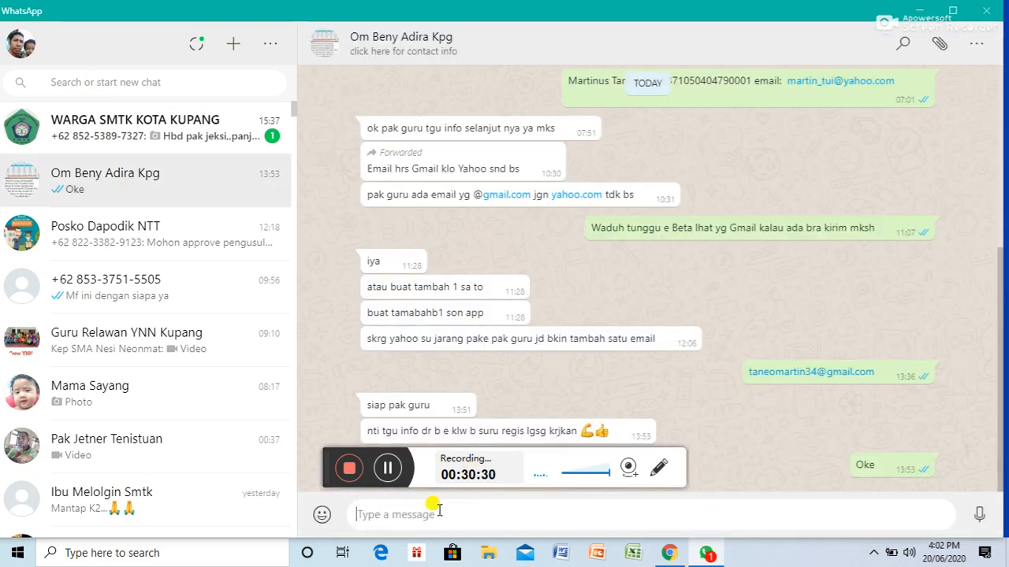
pyautogui.click(439, 513)
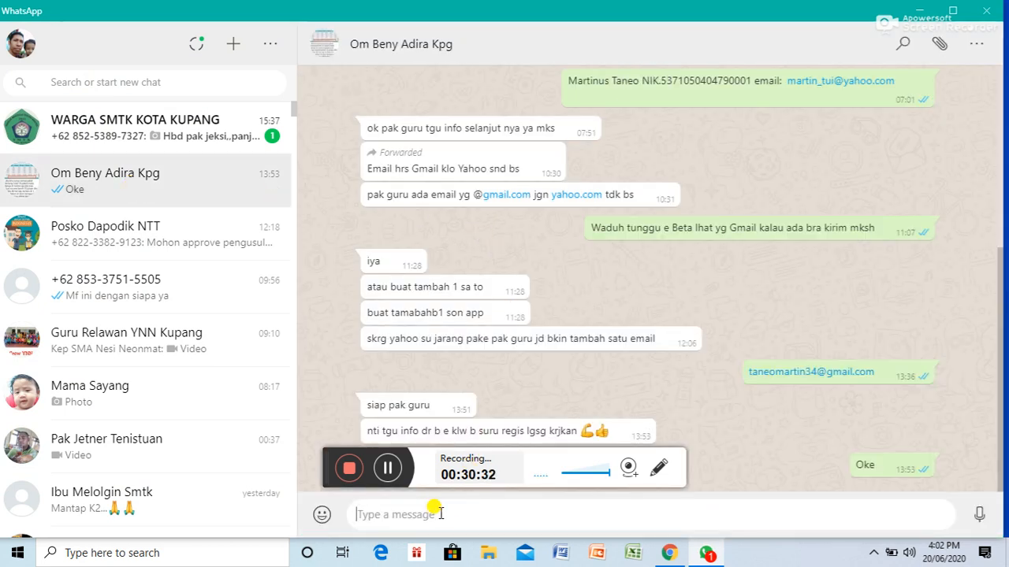
pyautogui.hotkey('ctrl', 'v')
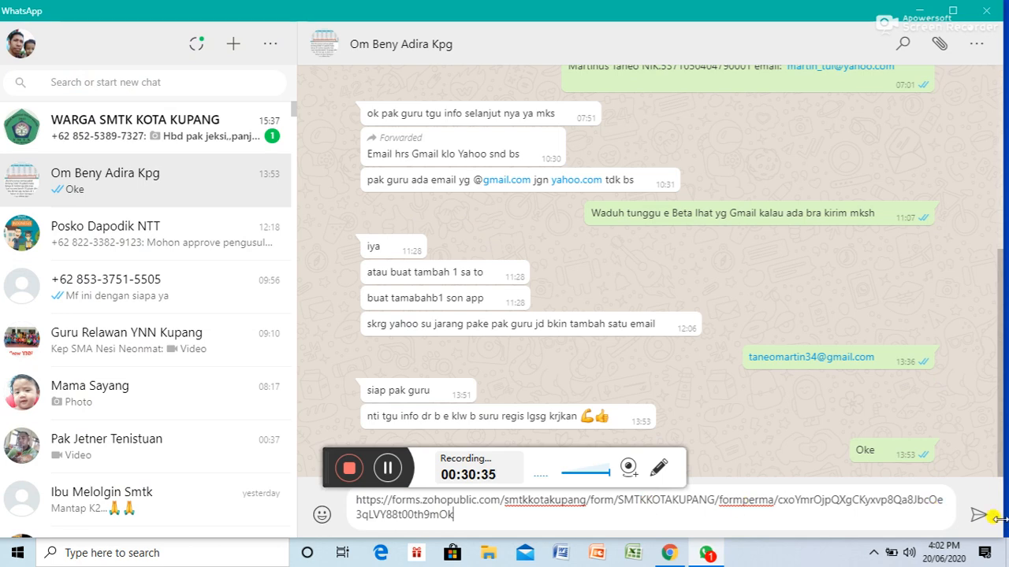
pyautogui.click(976, 520)
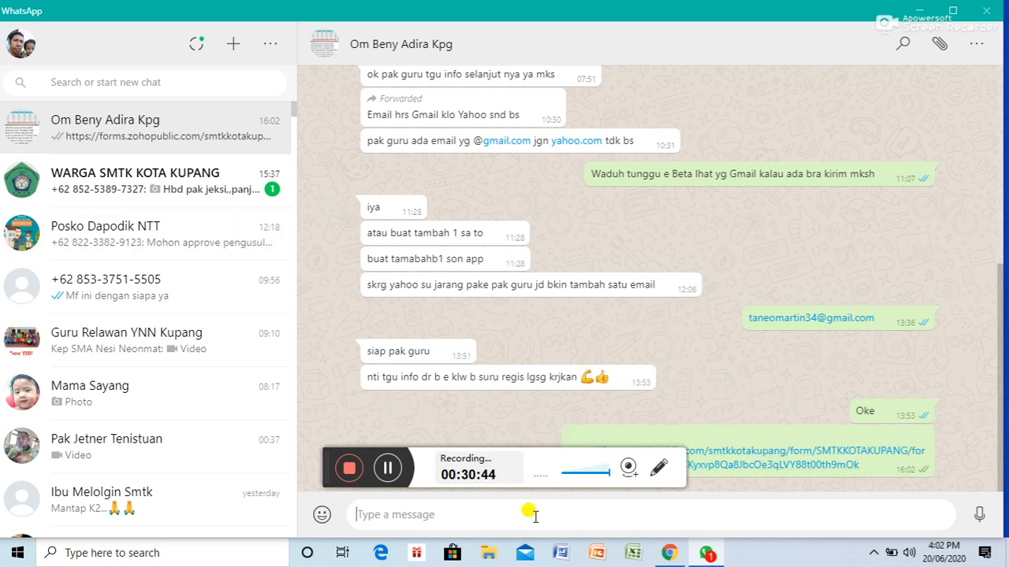
pyautogui.write('mohonmf salah kirim pa')
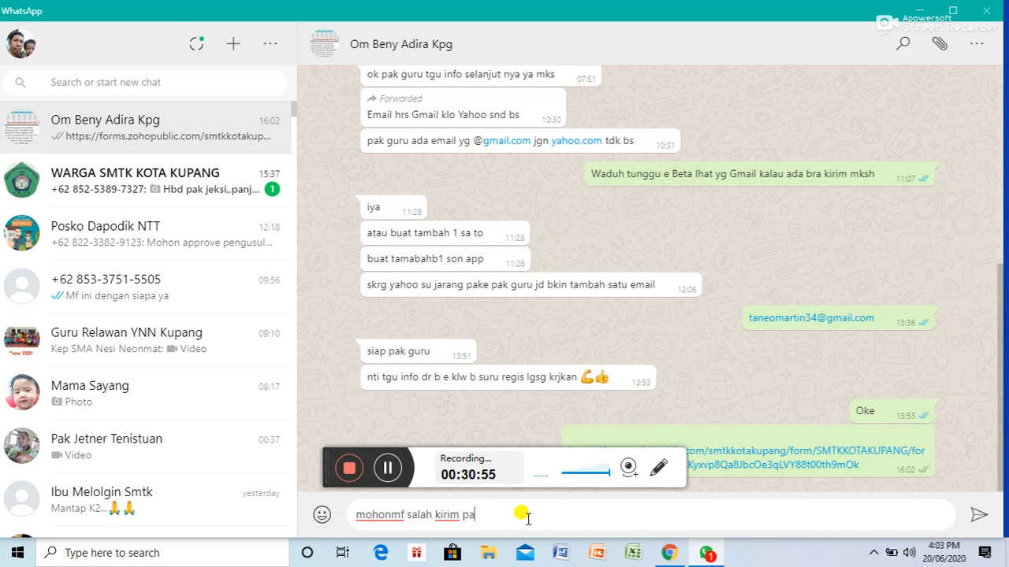
pyautogui.press('Return')
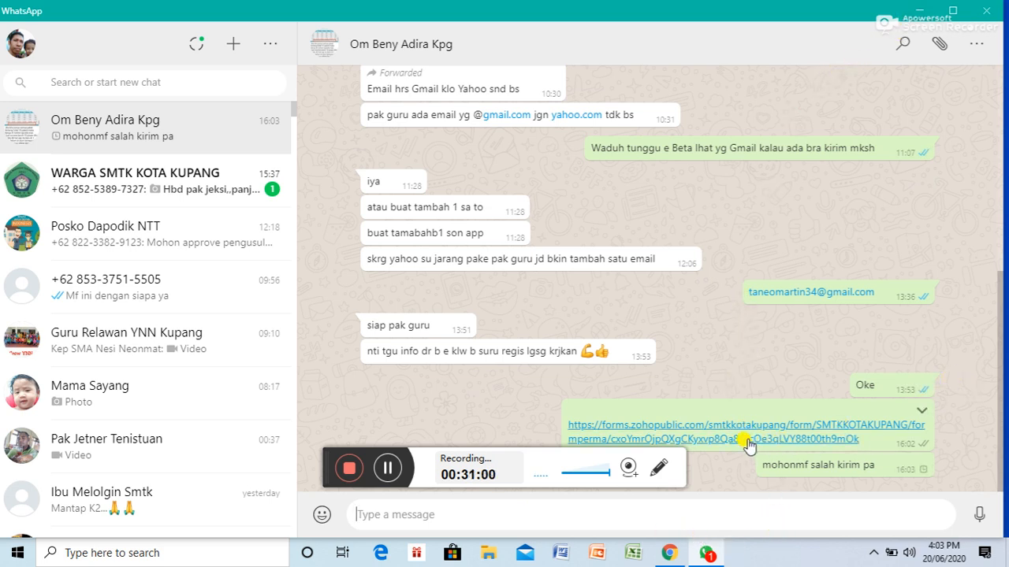
# Open the sent Zoho form link from the chat in Edge and bring up the tab with the loaded attendance form.
pyautogui.doubleClick(701, 431)
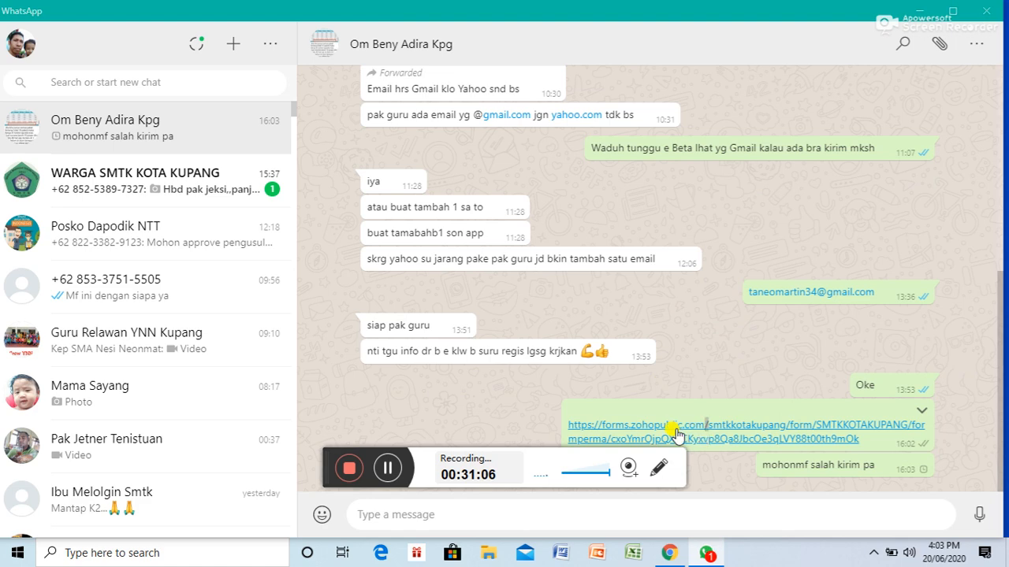
pyautogui.click(675, 431)
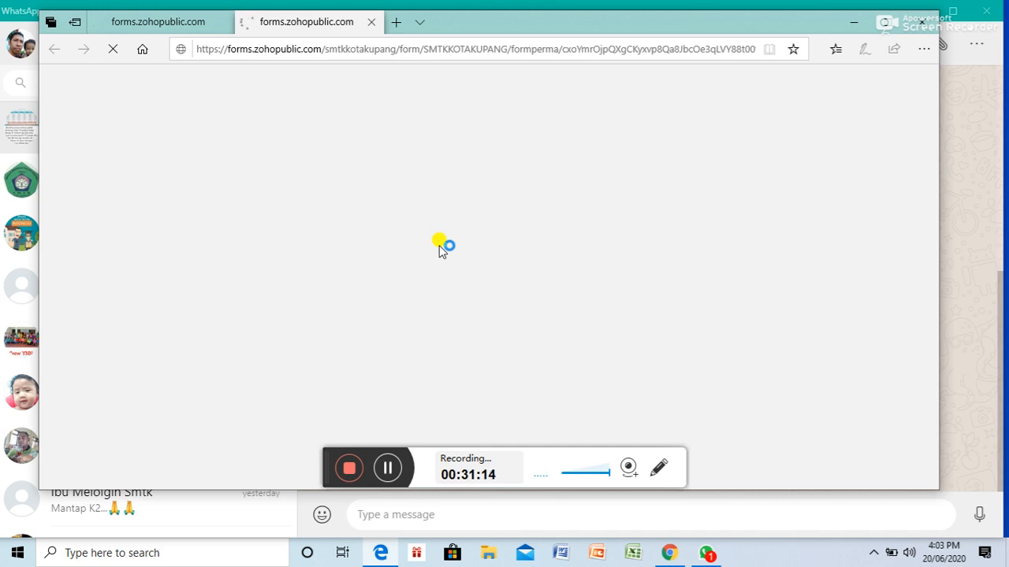
pyautogui.click(177, 27)
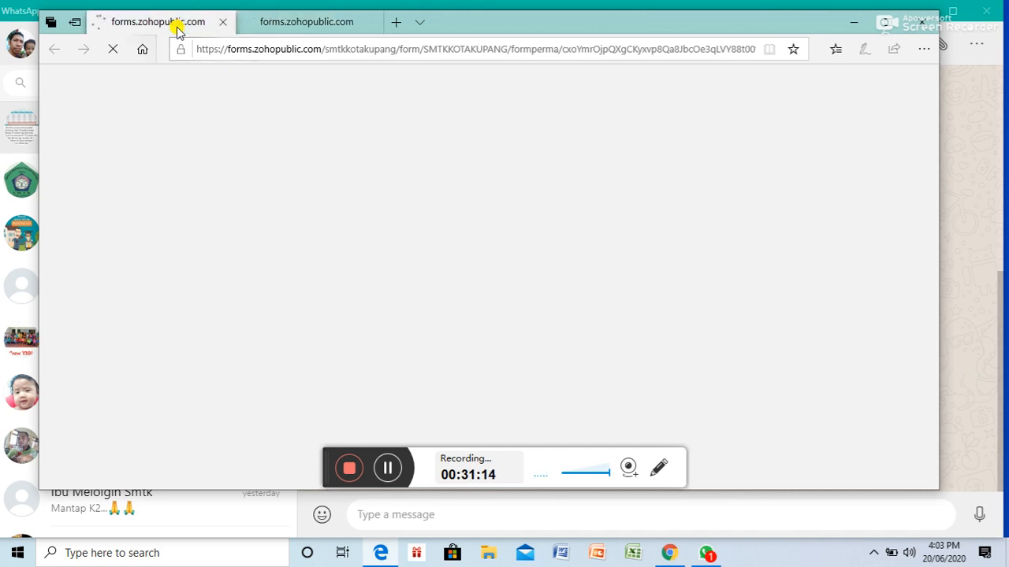
pyautogui.click(284, 26)
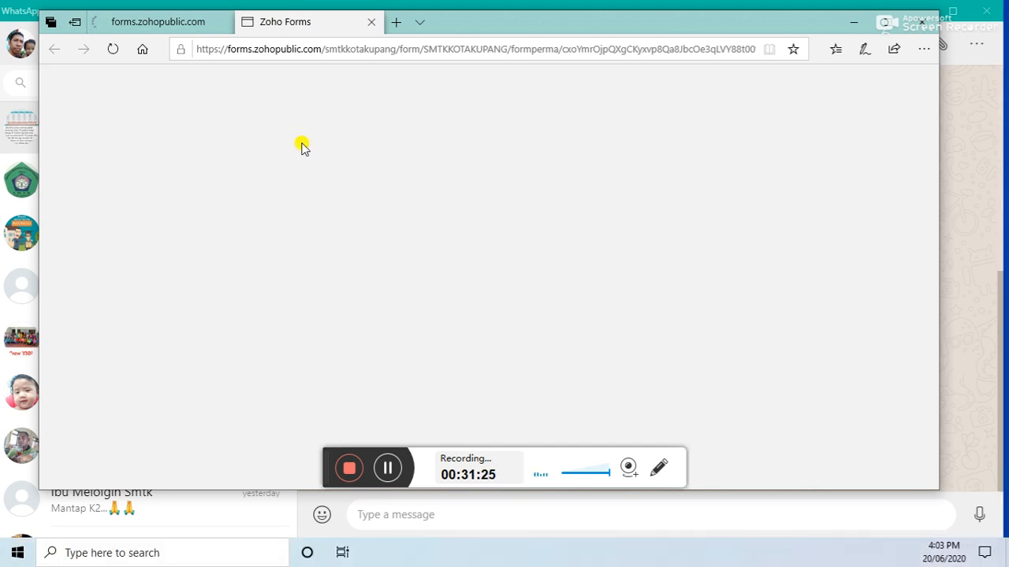
pyautogui.click(171, 20)
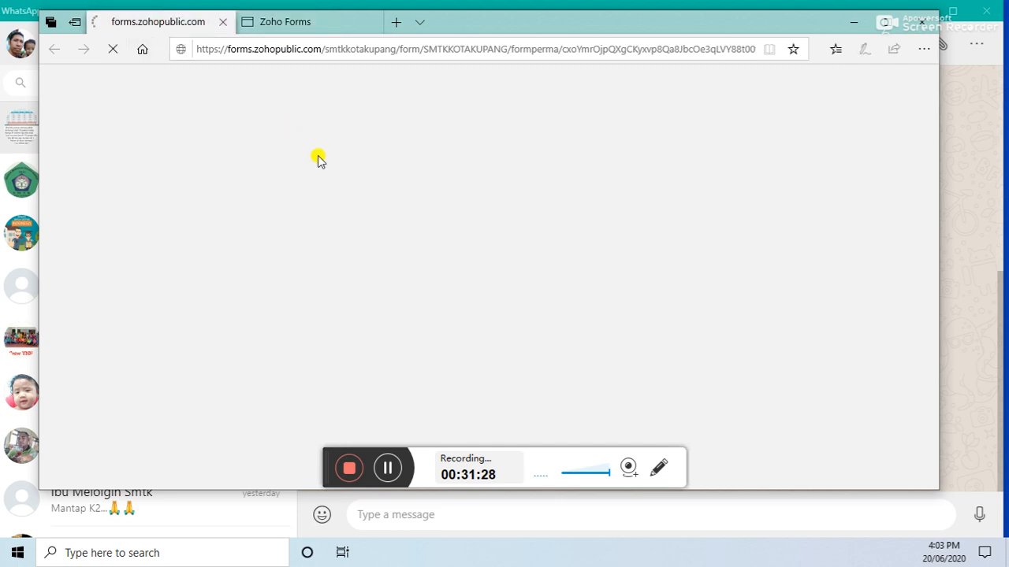
pyautogui.click(316, 24)
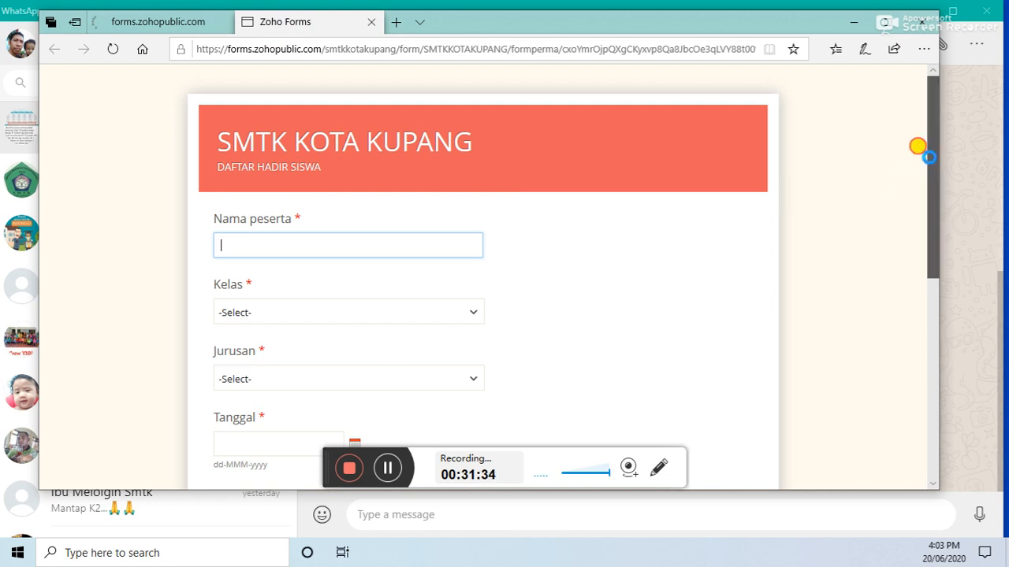
pyautogui.moveTo(926, 154); pyautogui.dragTo(919, 131)
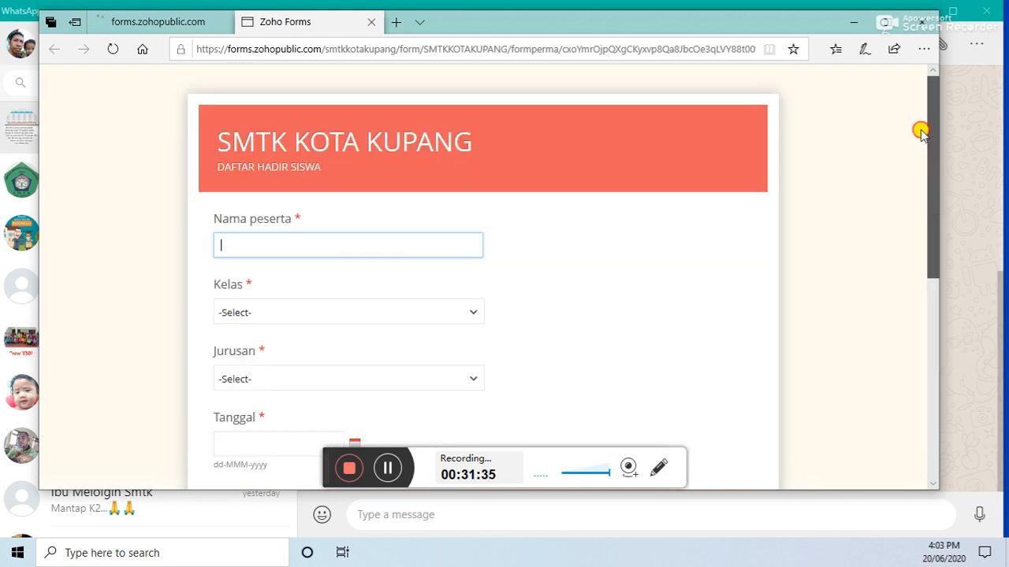
# Enter the participant's name in Nama peserta, and set Kelas to 11. A and Jurusan to IPS. Keagamaan.
pyautogui.click(309, 249)
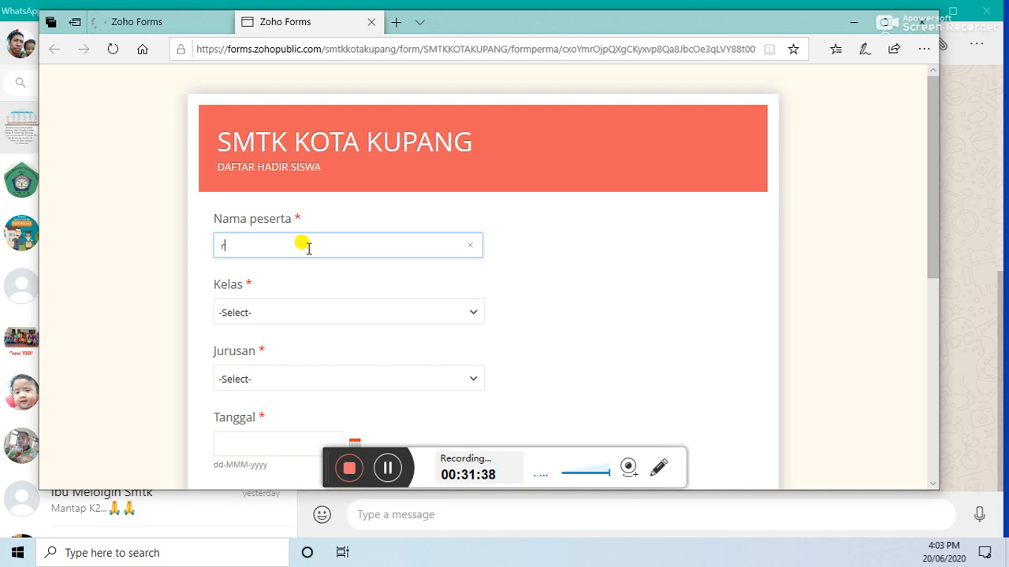
pyautogui.click(315, 312)
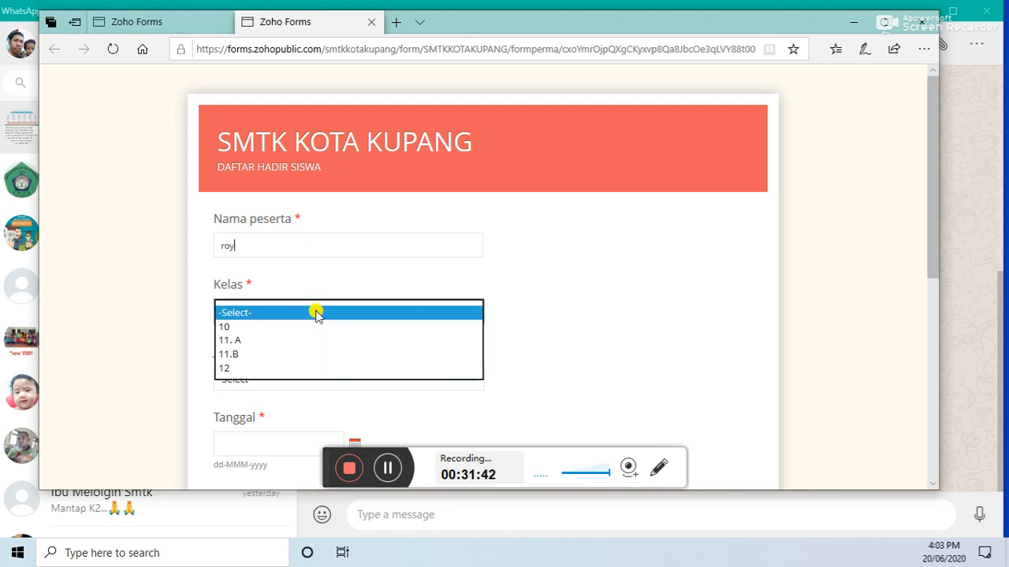
pyautogui.click(286, 342)
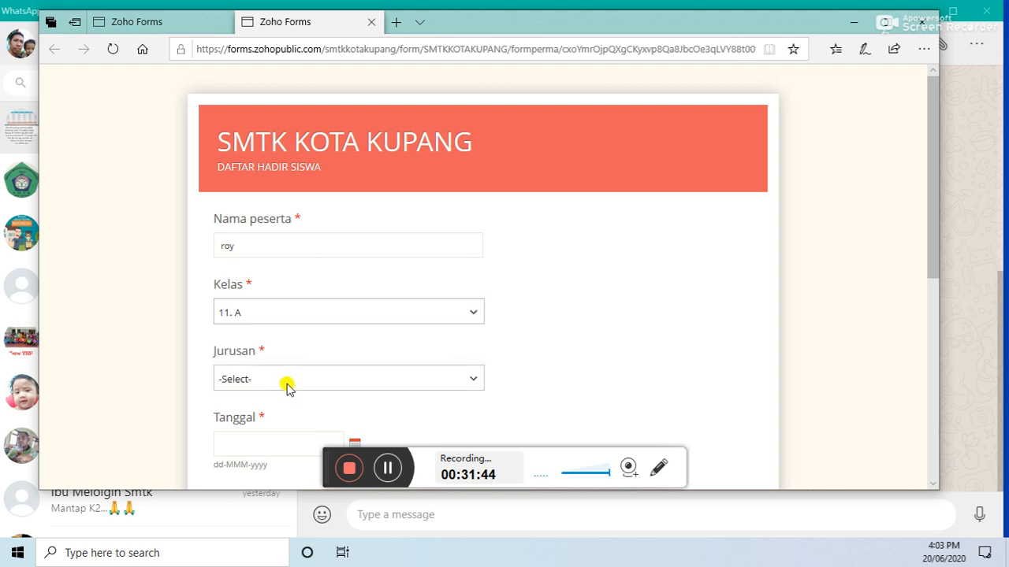
pyautogui.click(286, 382)
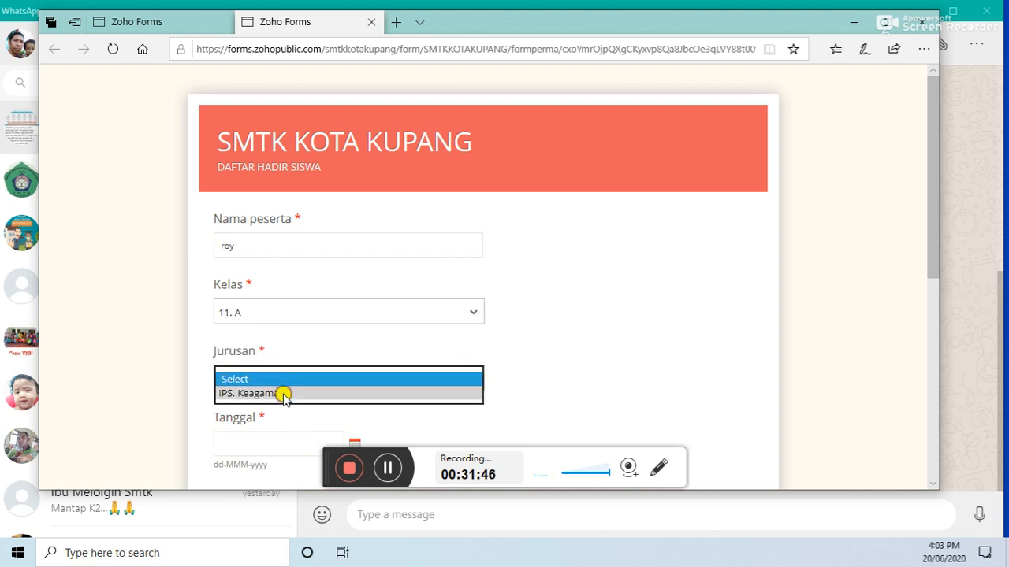
pyautogui.click(286, 394)
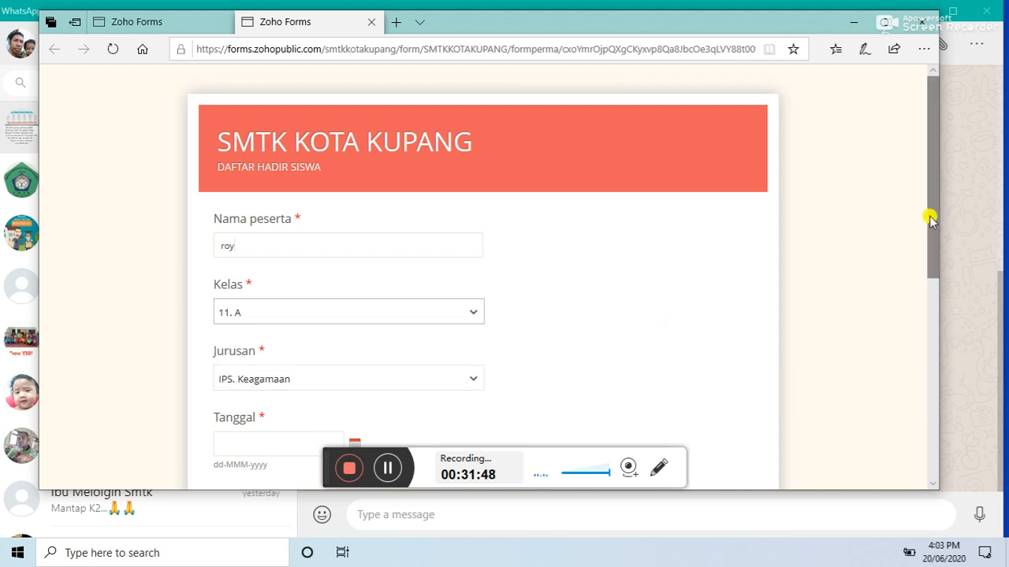
# Pick 20-Jun-2020 as Tanggal and draw a freehand signature in the Tanda tangan box of the shared form.
pyautogui.moveTo(930, 215); pyautogui.dragTo(935, 292)
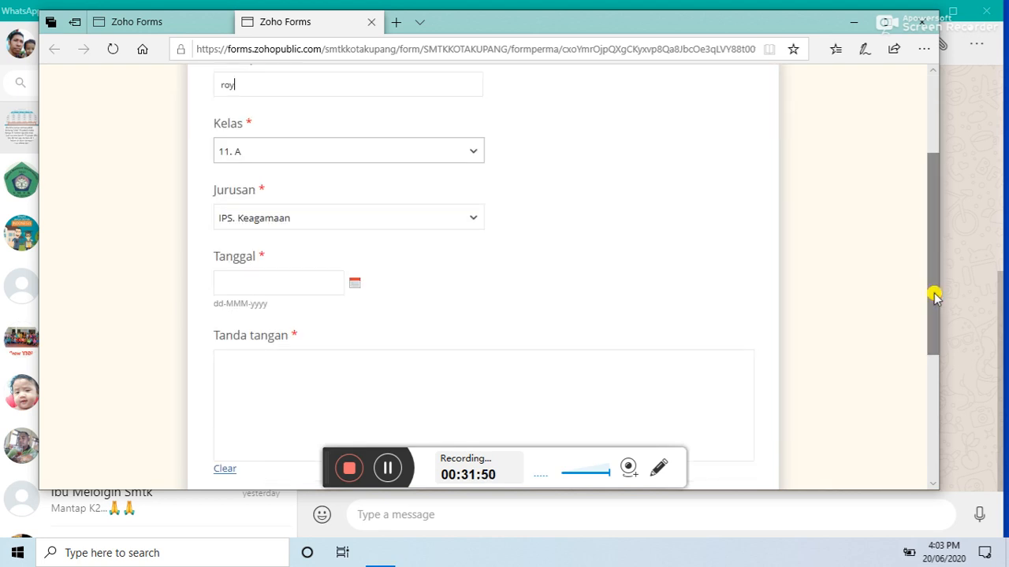
pyautogui.click(228, 281)
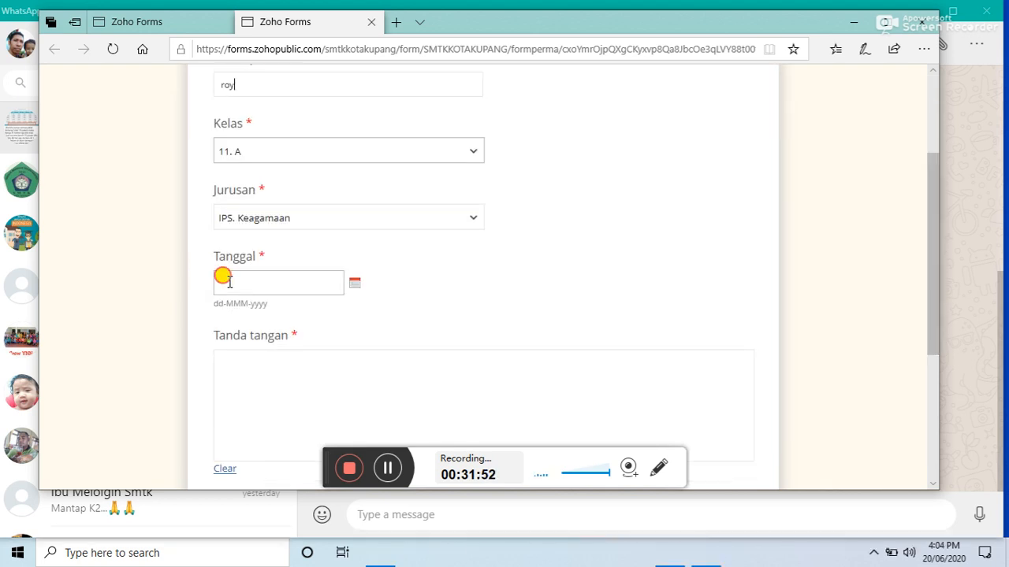
pyautogui.click(229, 282)
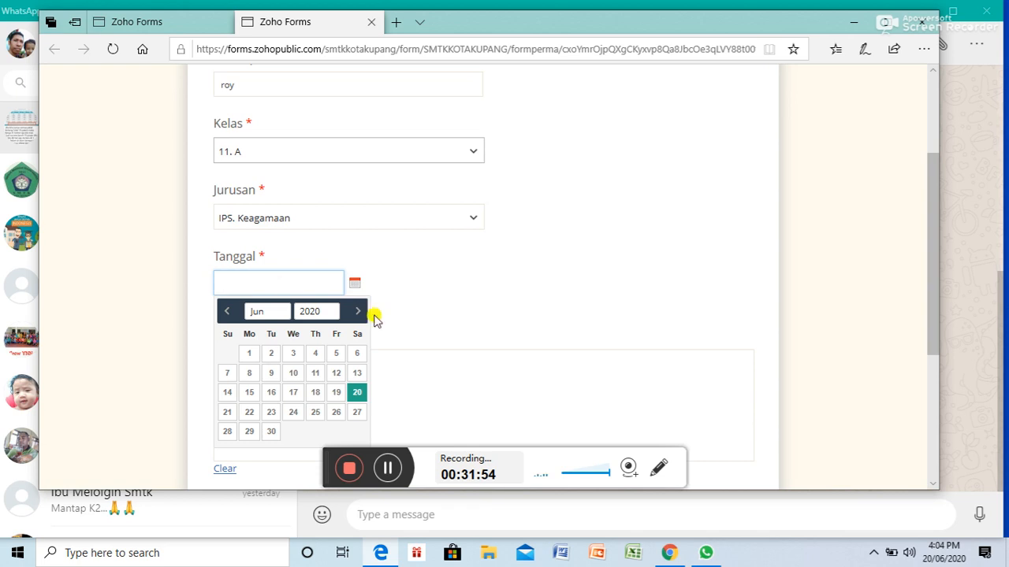
pyautogui.click(356, 392)
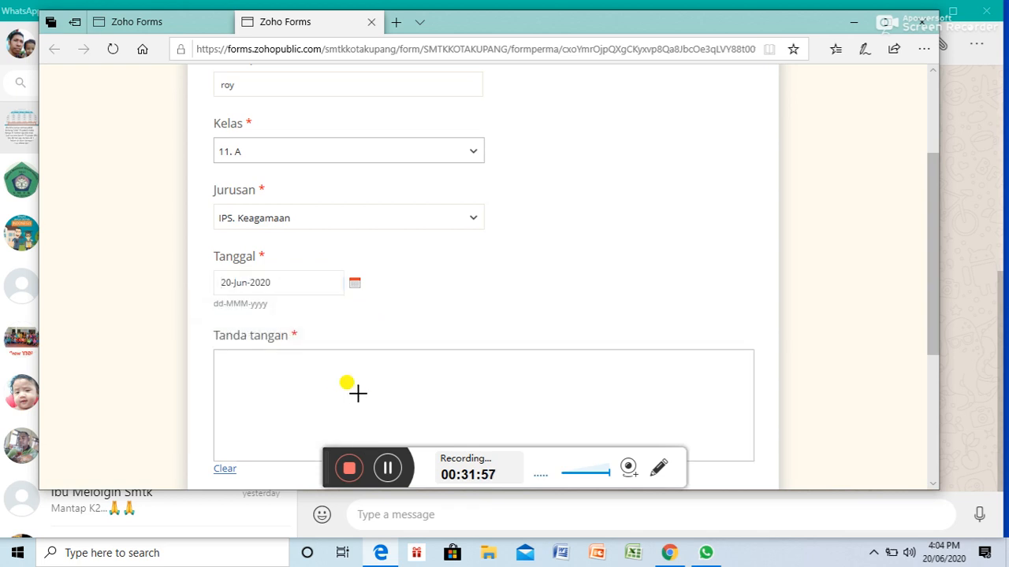
pyautogui.moveTo(270, 431)
pyautogui.mouseDown()
pyautogui.moveTo(351, 362)
pyautogui.moveTo(333, 408)
pyautogui.moveTo(328, 394)
pyautogui.moveTo(353, 412)
pyautogui.moveTo(402, 377)
pyautogui.moveTo(372, 400)
pyautogui.moveTo(463, 375)
pyautogui.mouseUp()
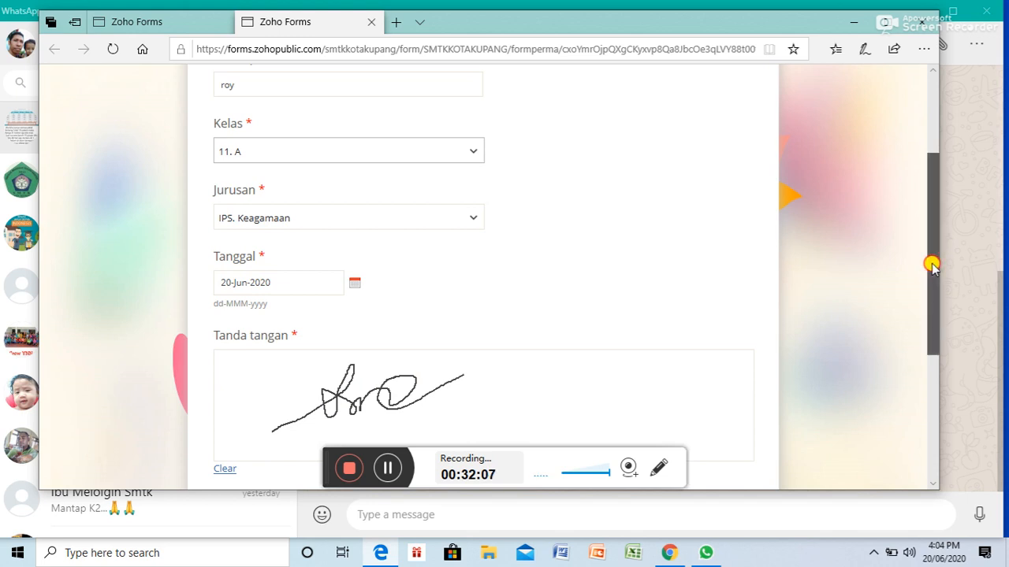
# Choose Hadir for Keterangan and submit the attendance form.
pyautogui.moveTo(930, 264); pyautogui.dragTo(804, 365)
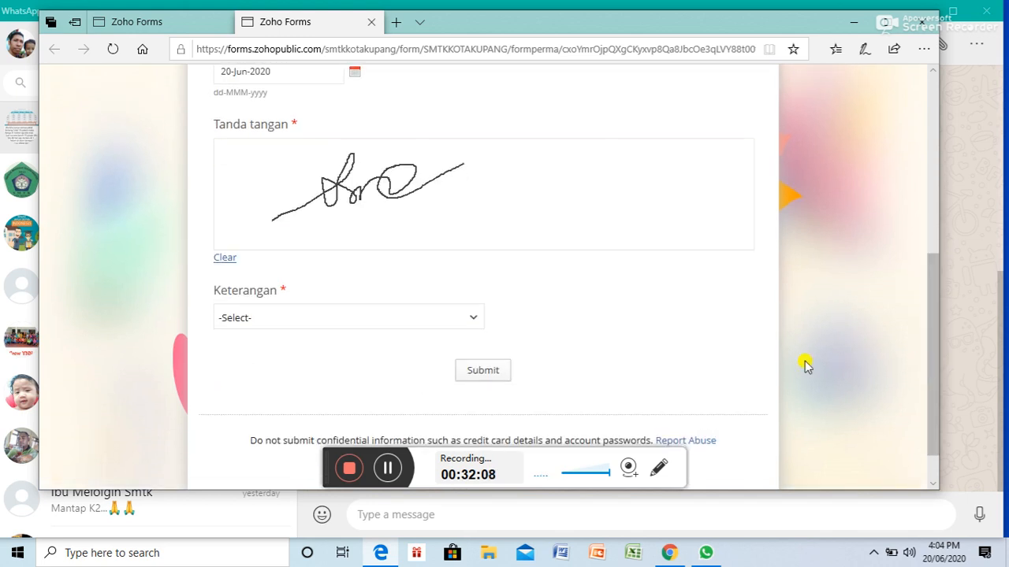
pyautogui.click(468, 319)
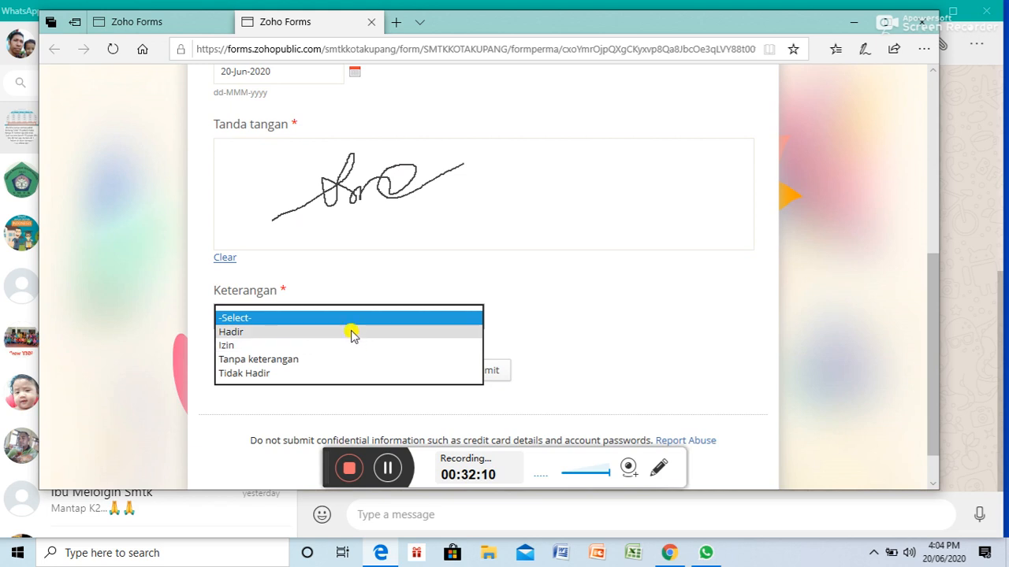
pyautogui.click(353, 333)
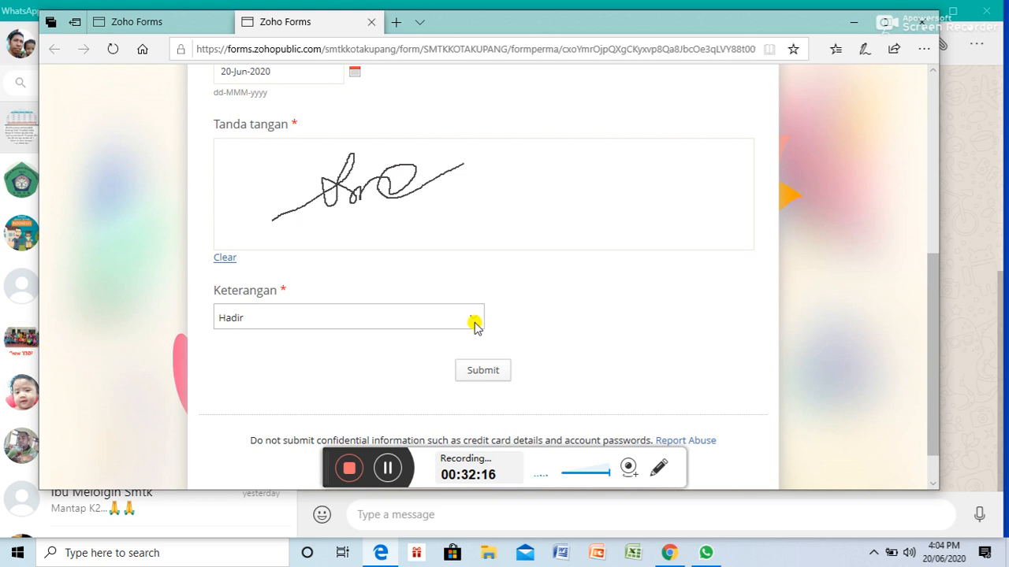
pyautogui.click(487, 373)
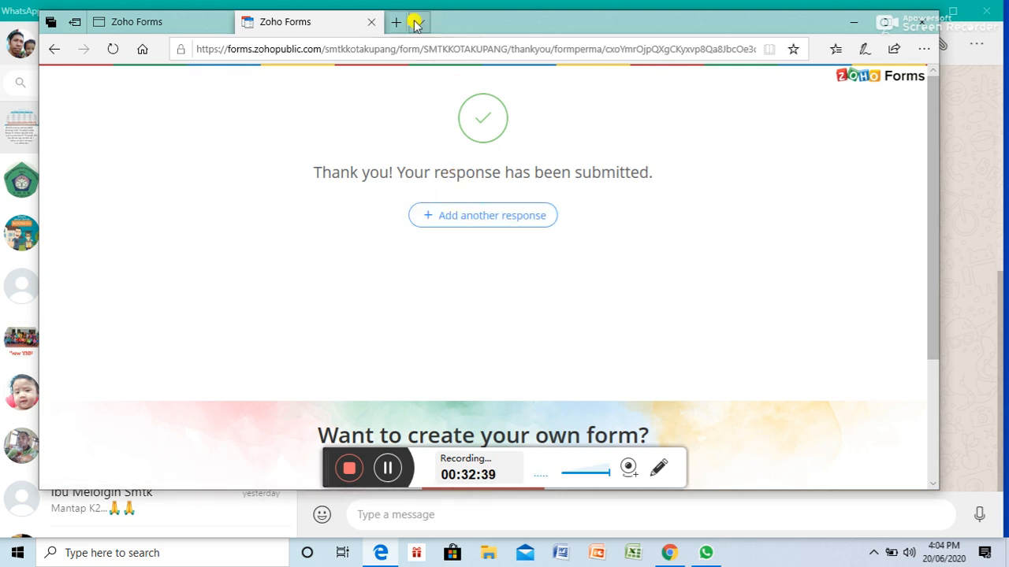
# Close the Edge window with all its tabs and minimize WhatsApp.
pyautogui.click(922, 24)
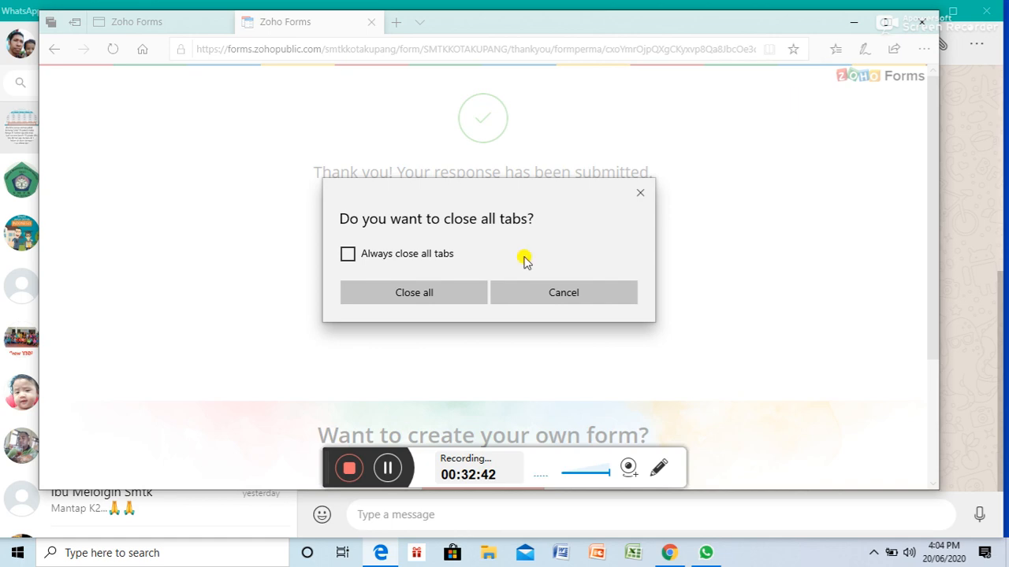
pyautogui.click(414, 302)
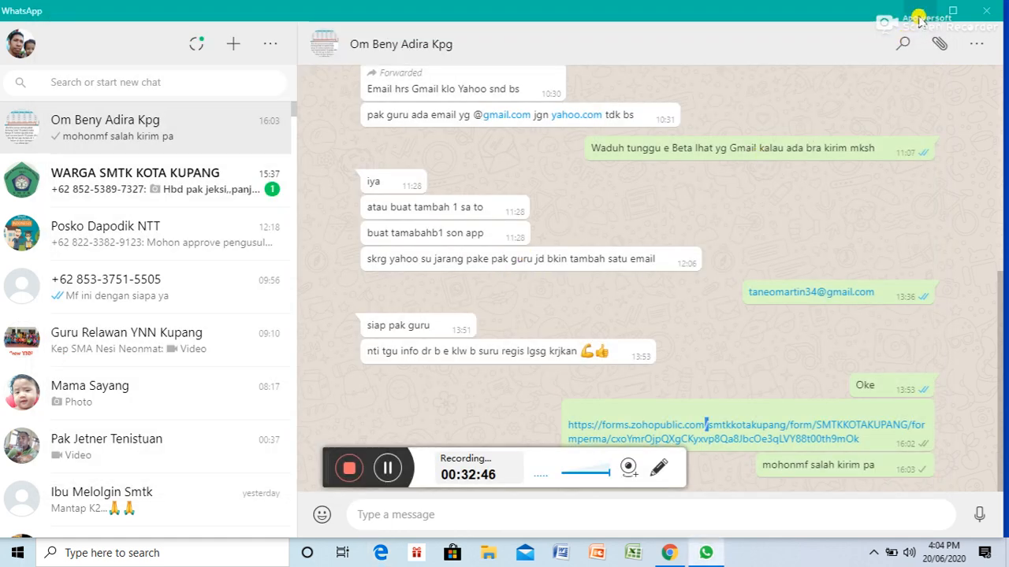
pyautogui.click(918, 12)
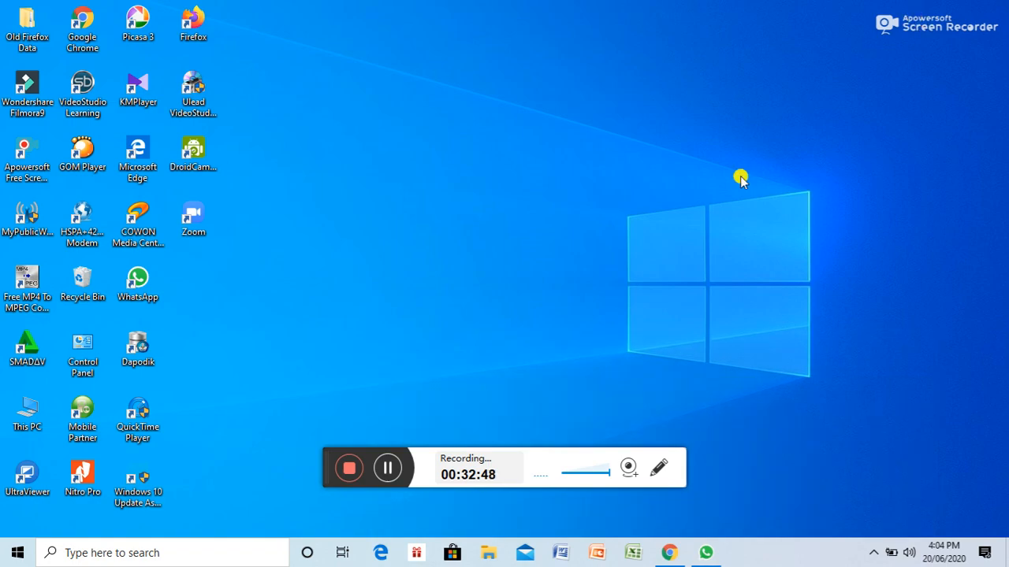
# Switch back to Chrome and open the Rules page of the SMTK KOTA KUPANG form in Zoho Forms.
pyautogui.click(669, 554)
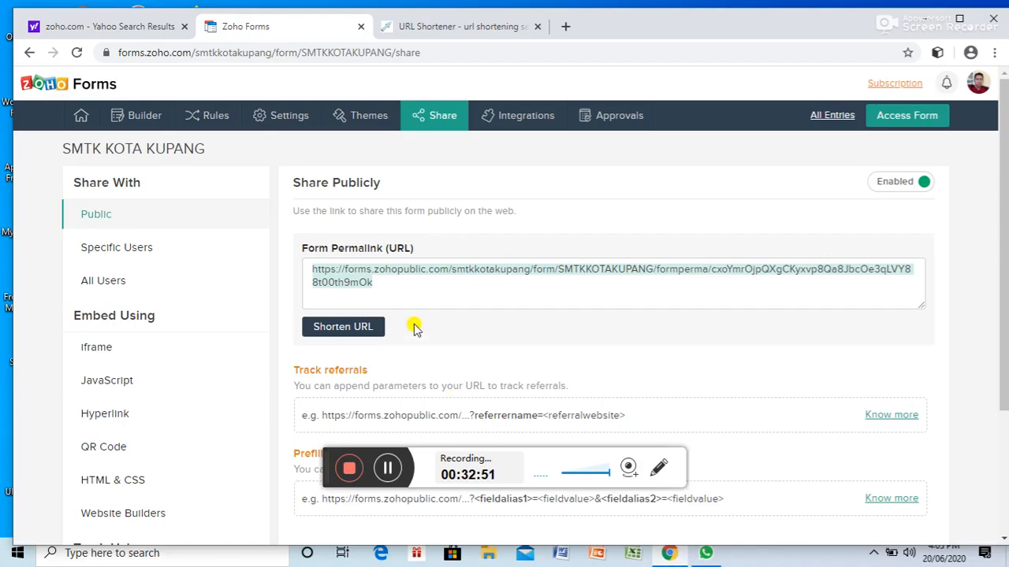
pyautogui.click(398, 285)
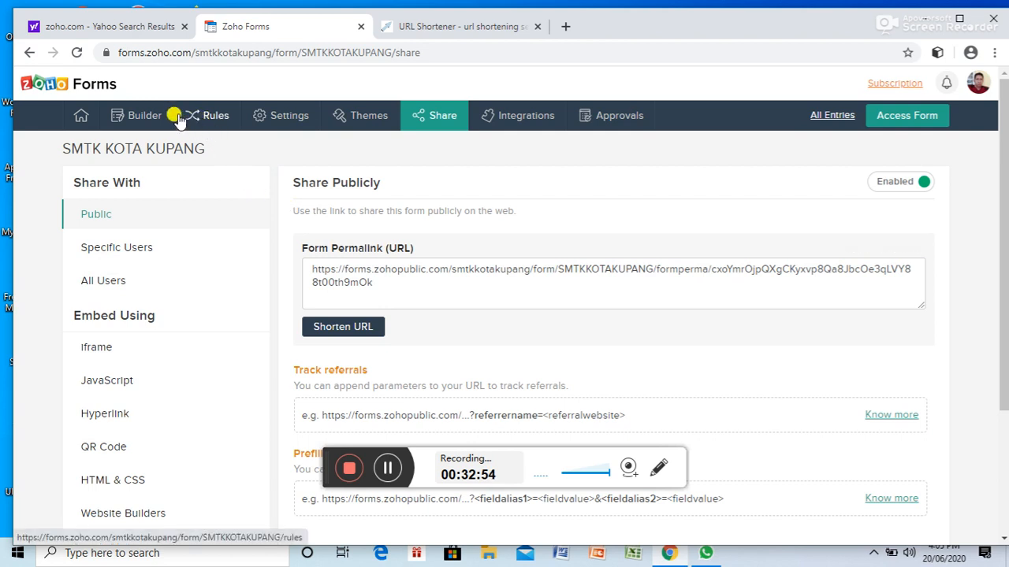
pyautogui.click(217, 116)
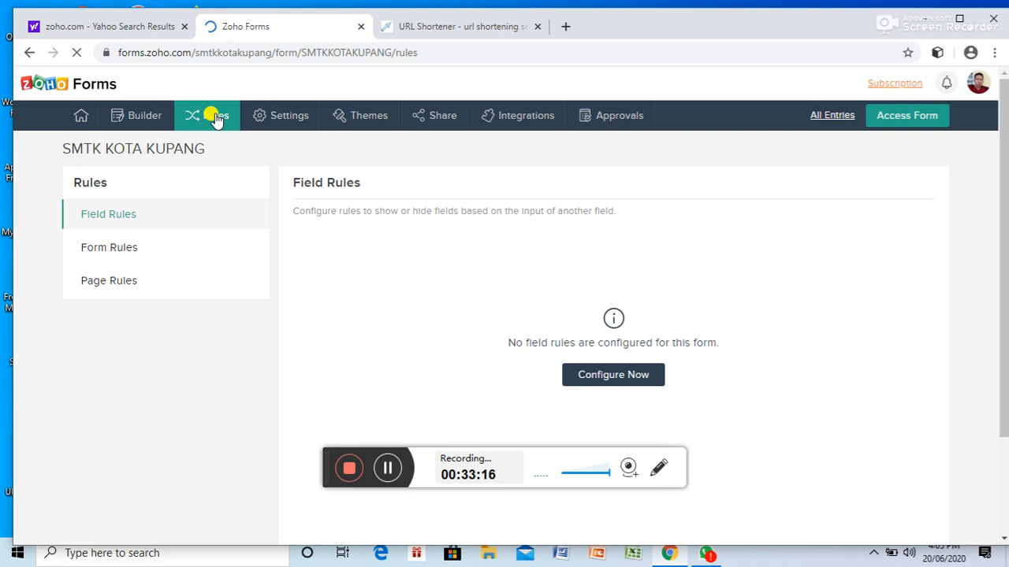
# Leave the form's Rules page and open the account's Reports page.
pyautogui.moveTo(82, 115)
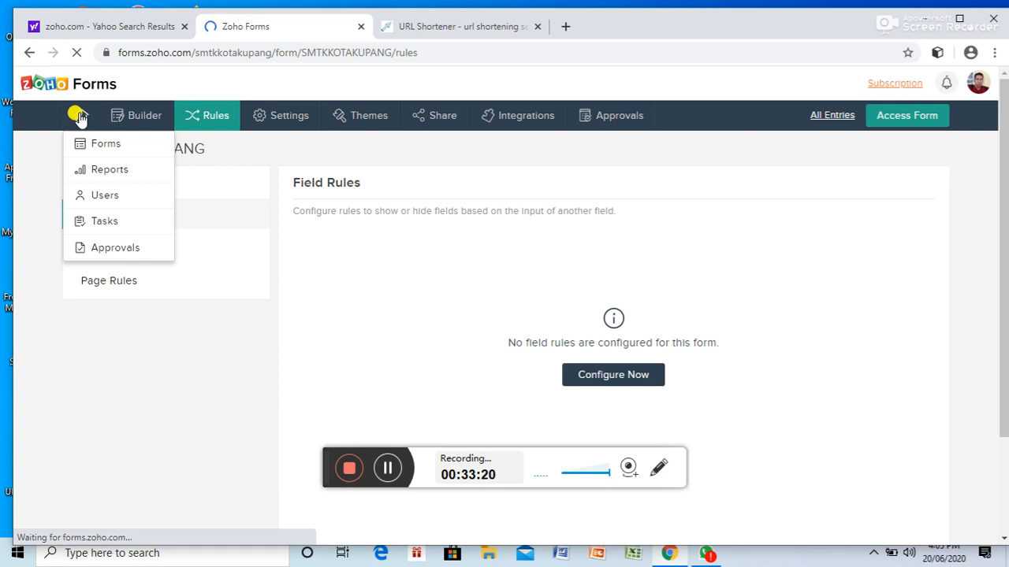
pyautogui.click(102, 175)
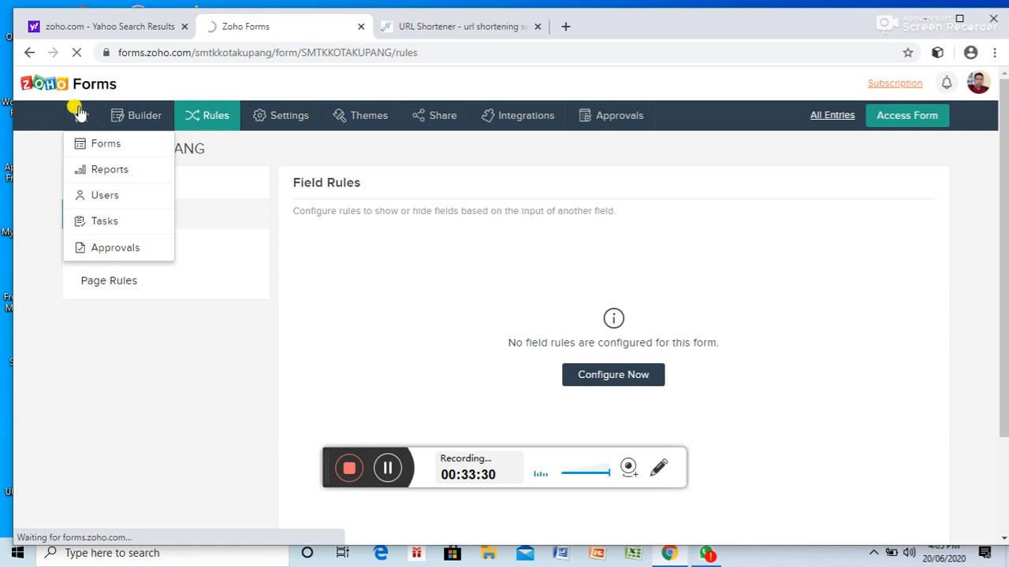
pyautogui.click(109, 169)
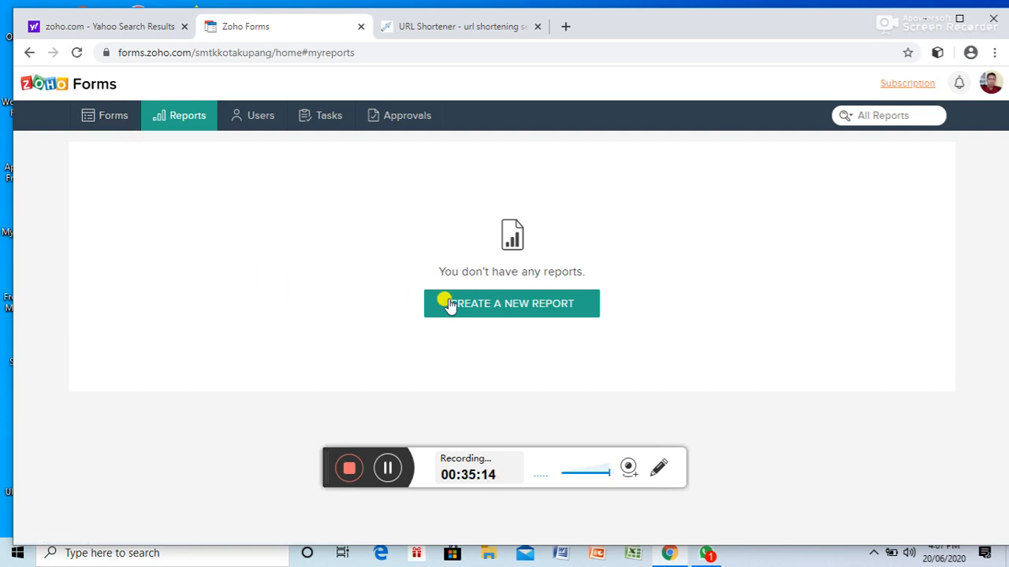
pyautogui.click(491, 304)
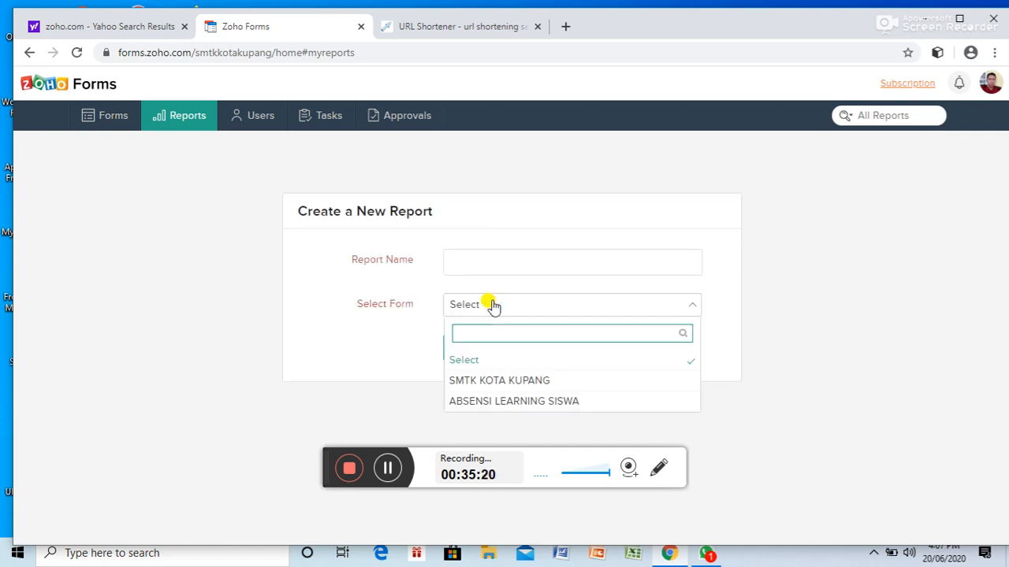
pyautogui.click(812, 298)
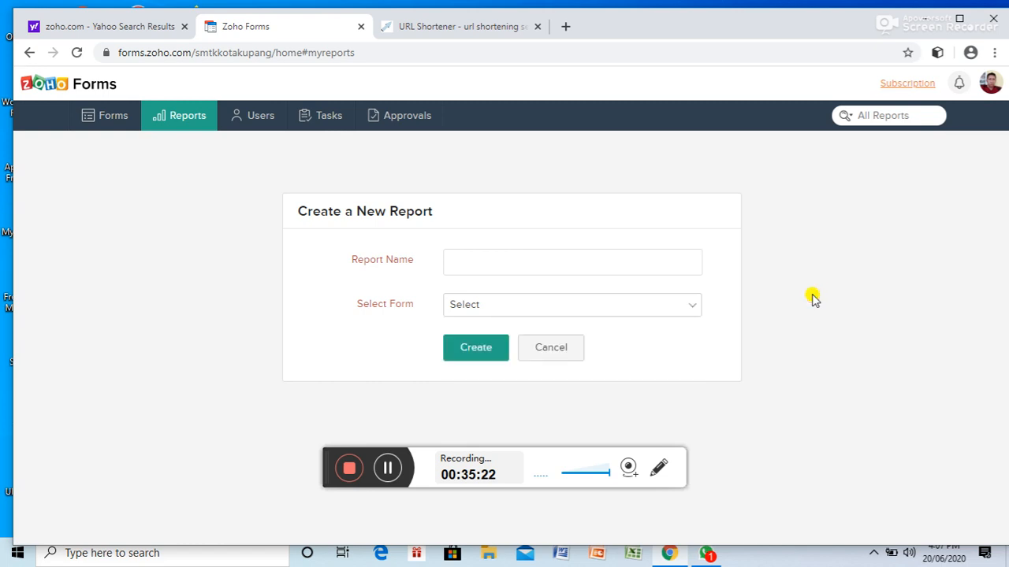
pyautogui.click(339, 304)
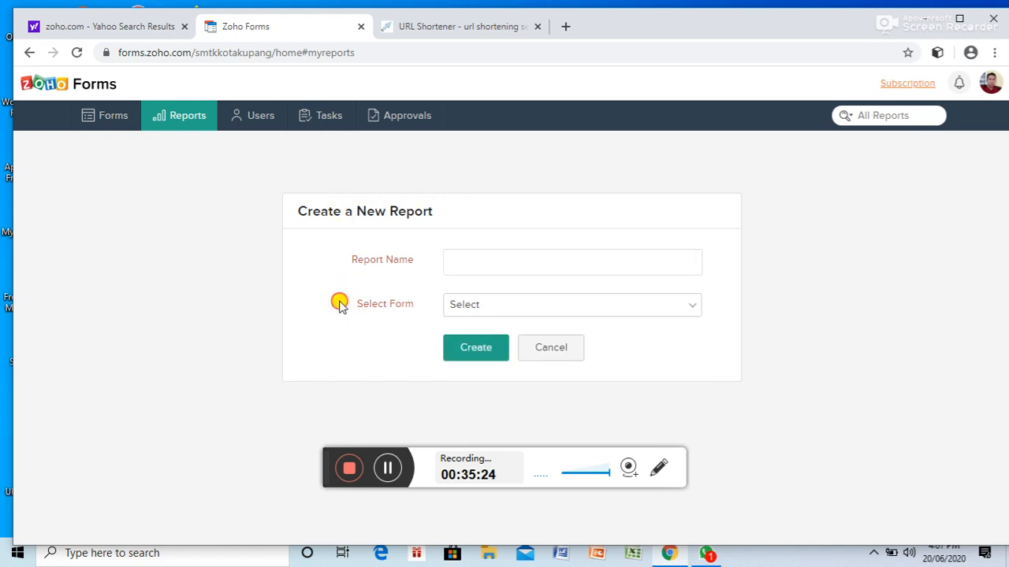
pyautogui.click(689, 312)
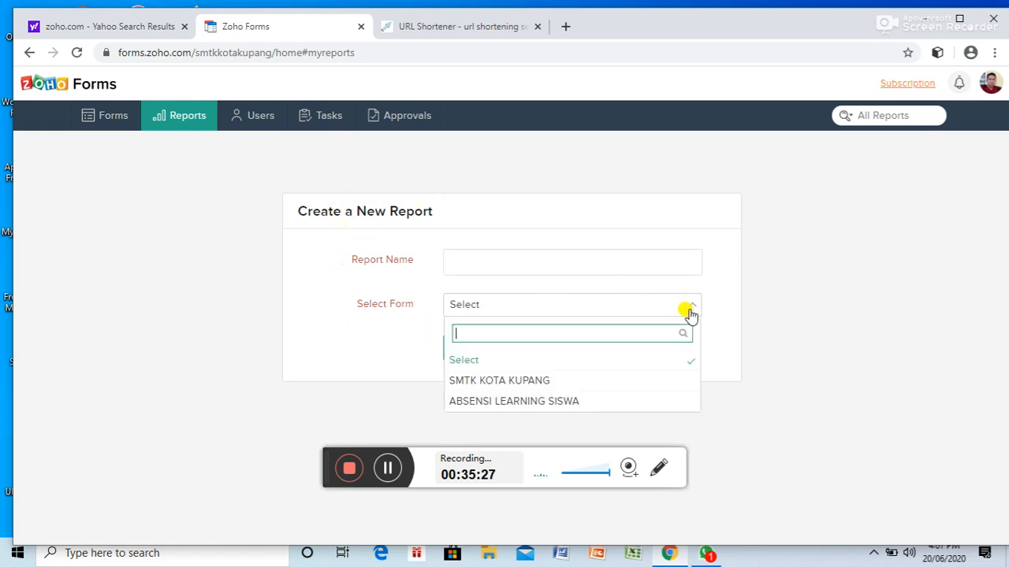
pyautogui.click(570, 383)
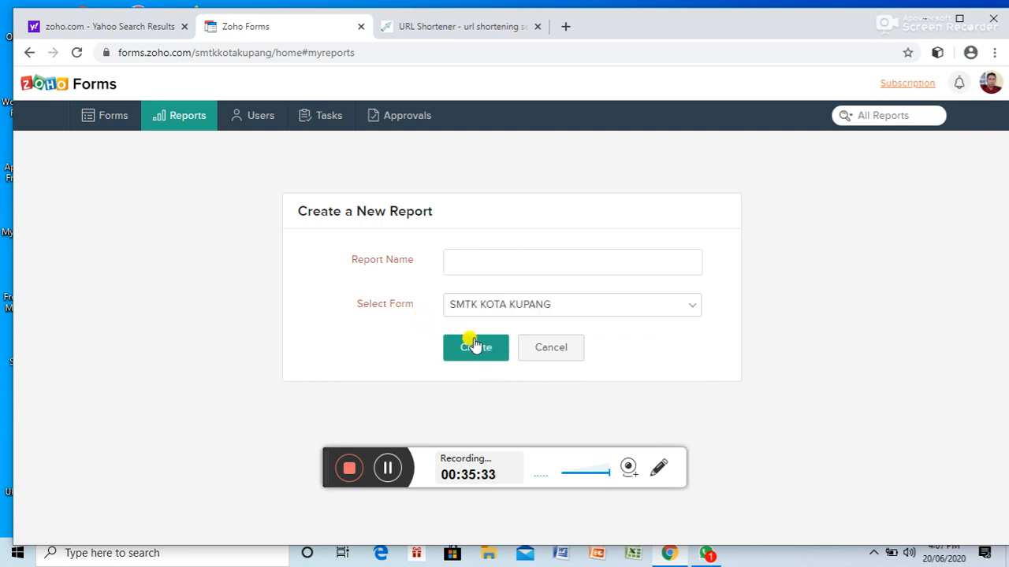
pyautogui.click(517, 259)
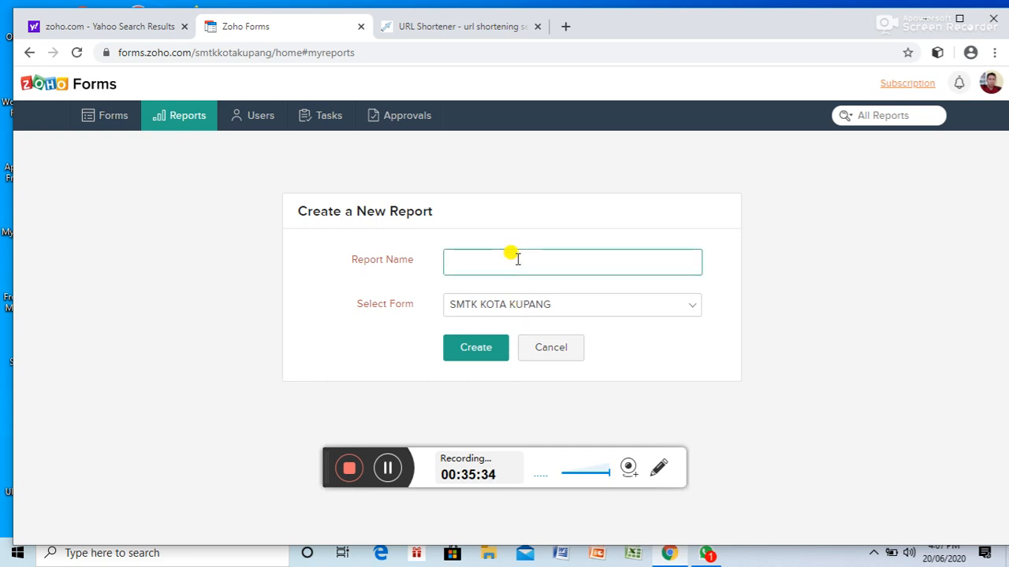
pyautogui.click(394, 280)
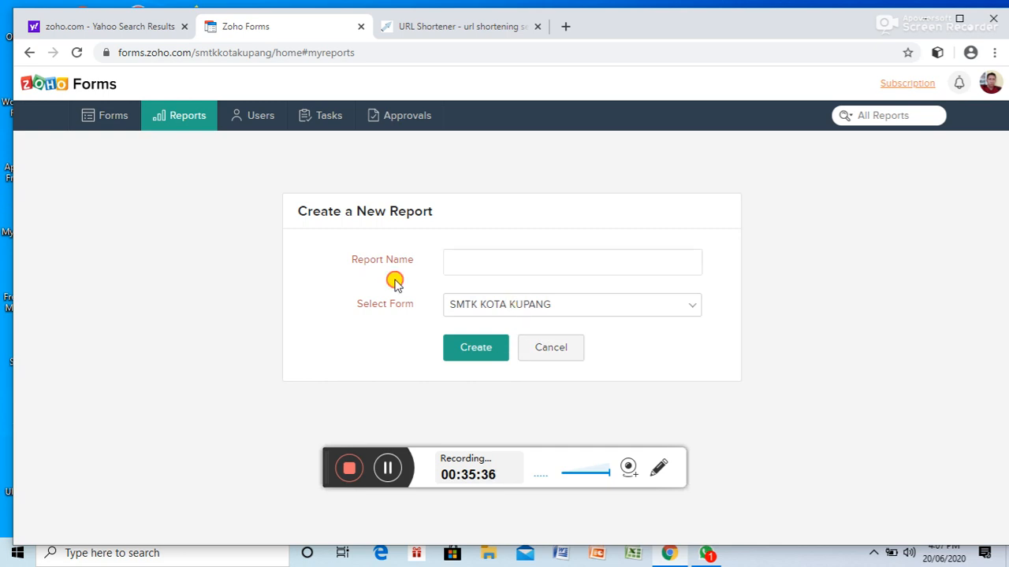
# Check the reports of the SMTK KOTA KUPANG form from the forms list and return to that list.
pyautogui.click(110, 117)
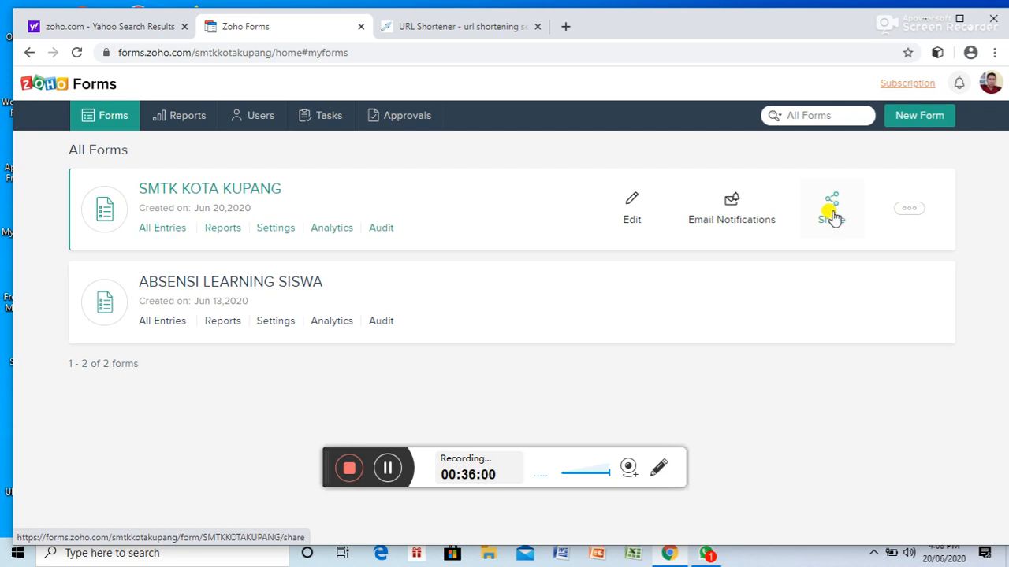
pyautogui.moveTo(910, 211)
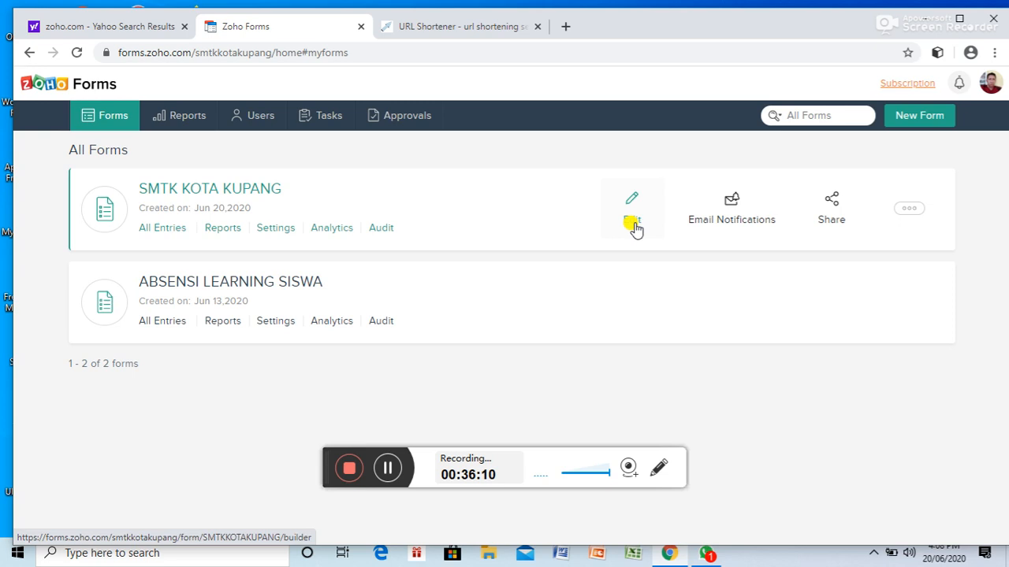
pyautogui.doubleClick(107, 214)
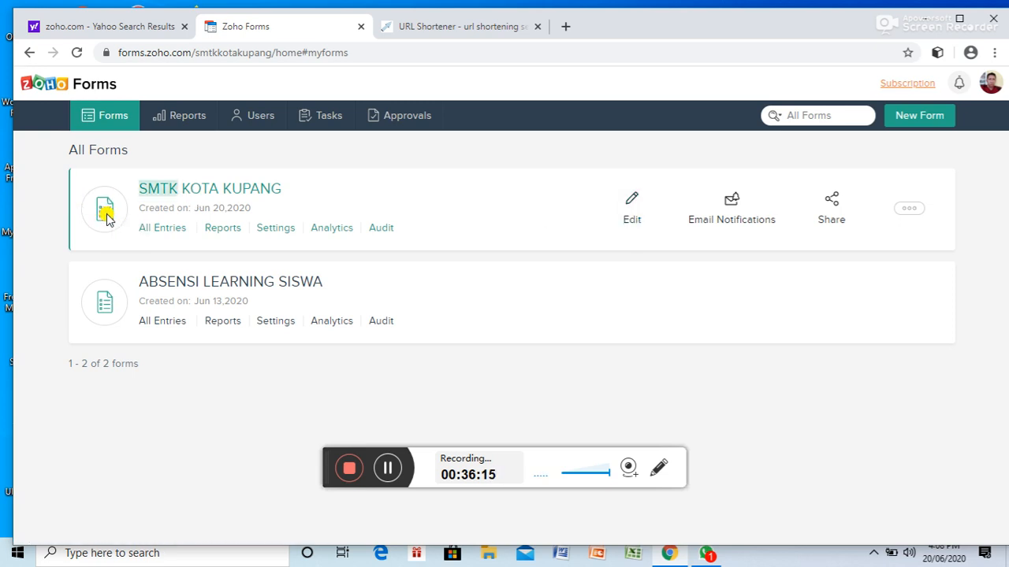
pyautogui.click(223, 230)
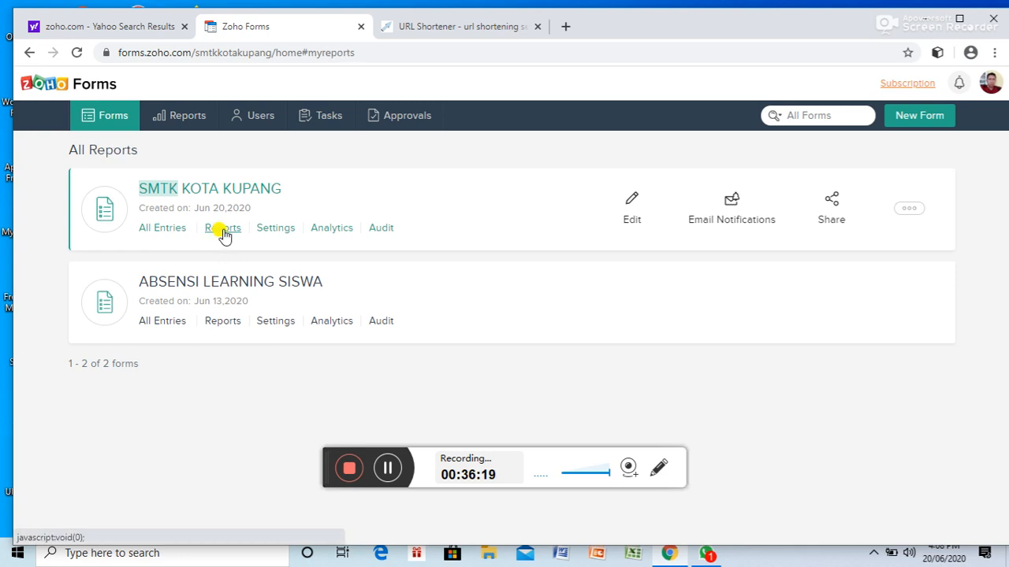
pyautogui.click(223, 230)
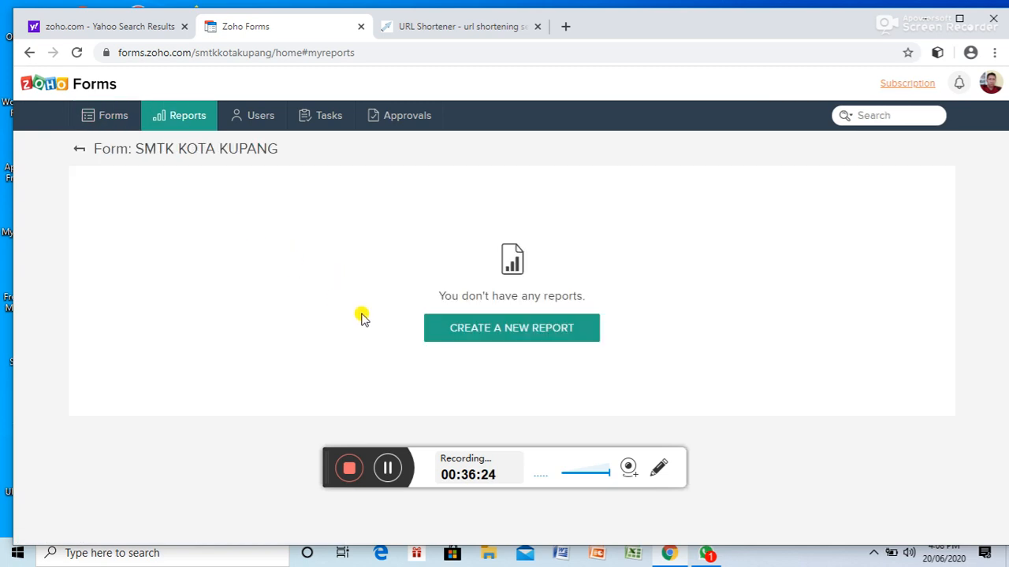
pyautogui.click(78, 148)
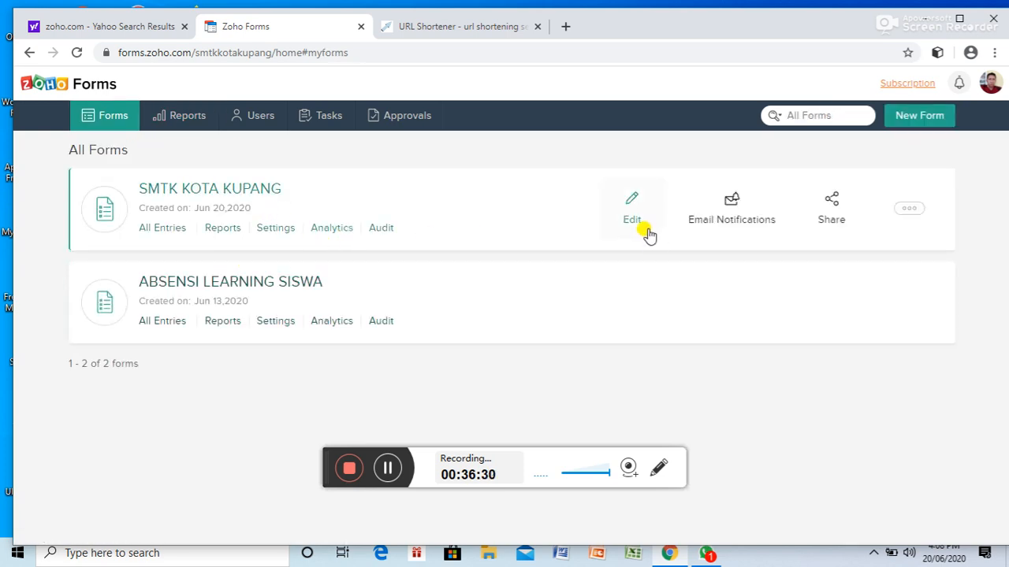
# Open the SMTK KOTA KUPANG form for editing and add a space after its Description text.
pyautogui.click(631, 221)
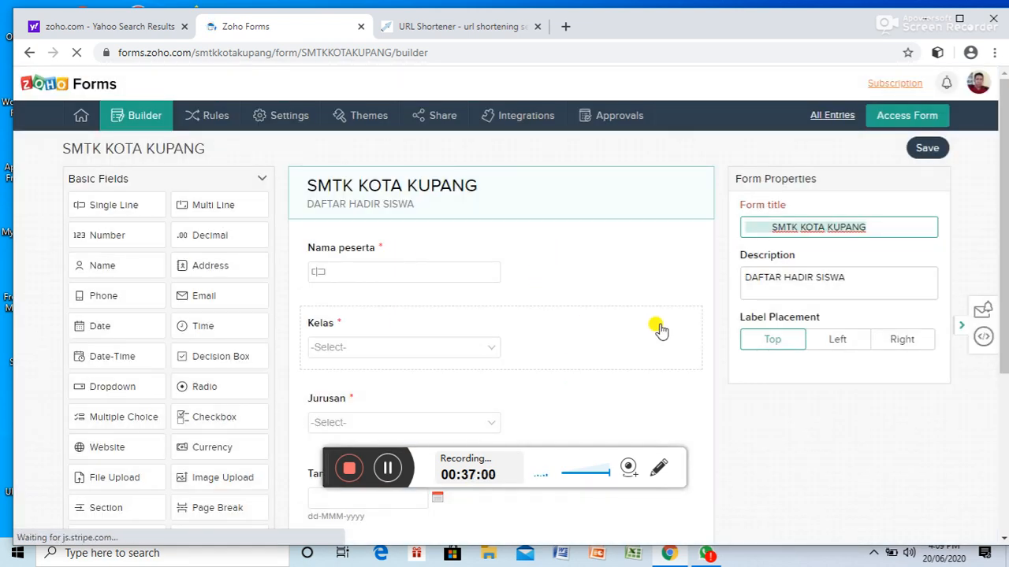
pyautogui.click(877, 227)
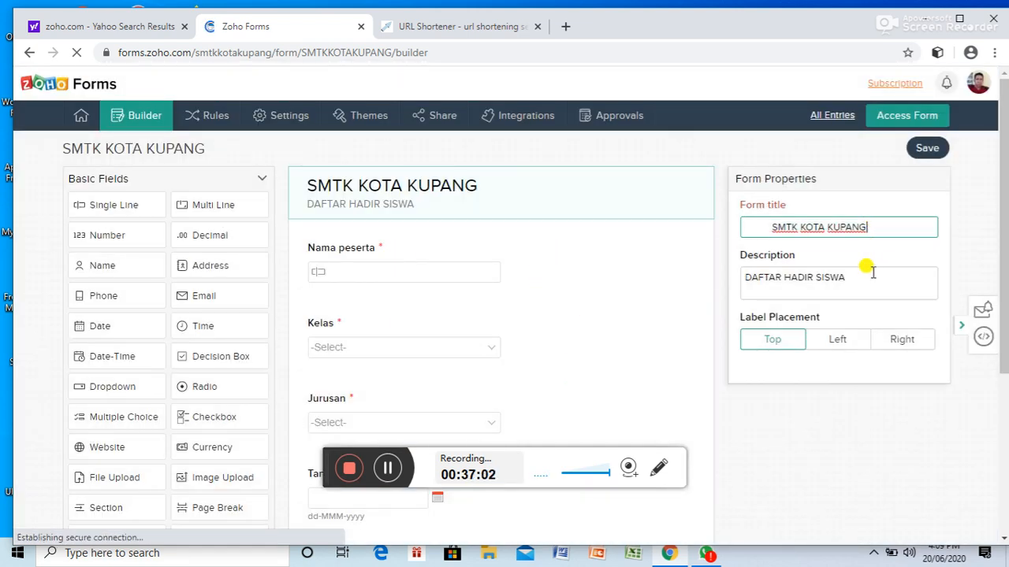
pyautogui.click(871, 275)
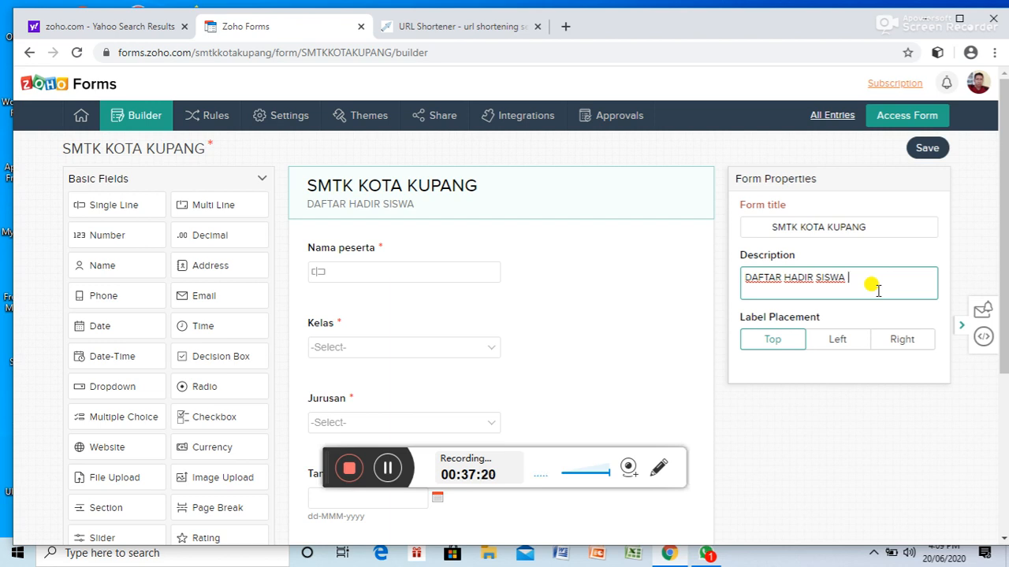
# Leave the form builder for the account's Reports page, discarding the unsaved form changes.
pyautogui.click(80, 116)
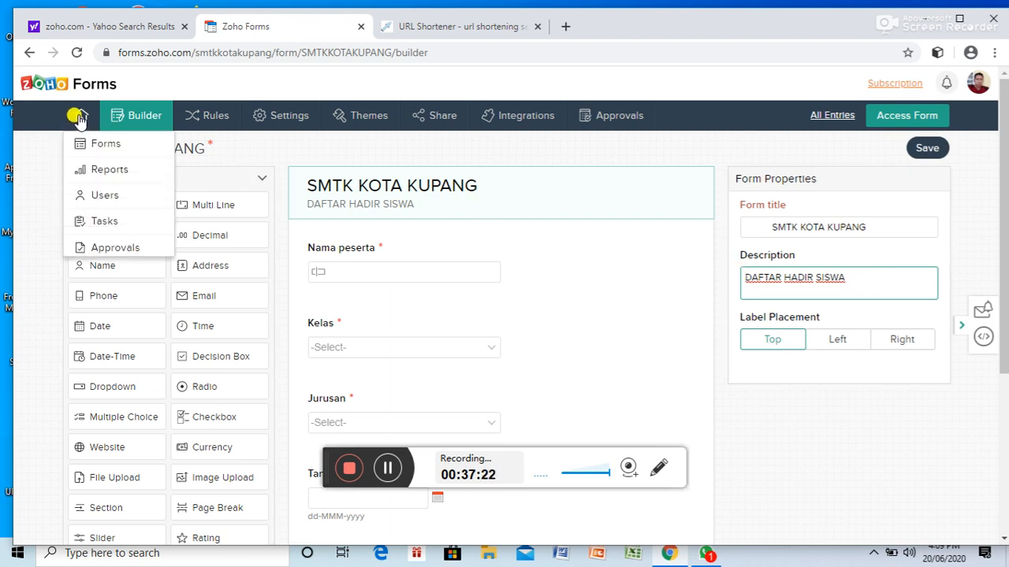
pyautogui.click(115, 177)
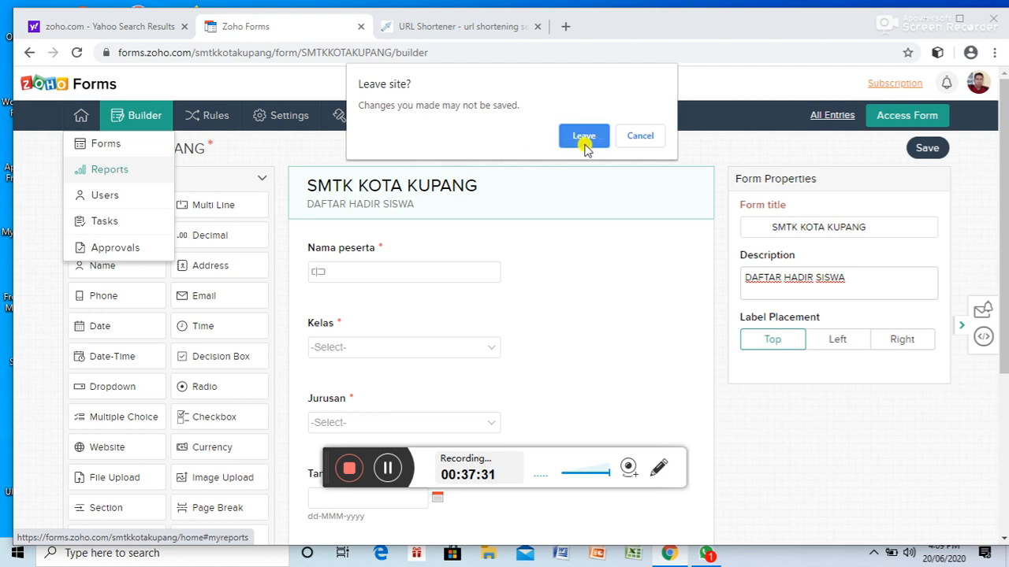
pyautogui.click(639, 137)
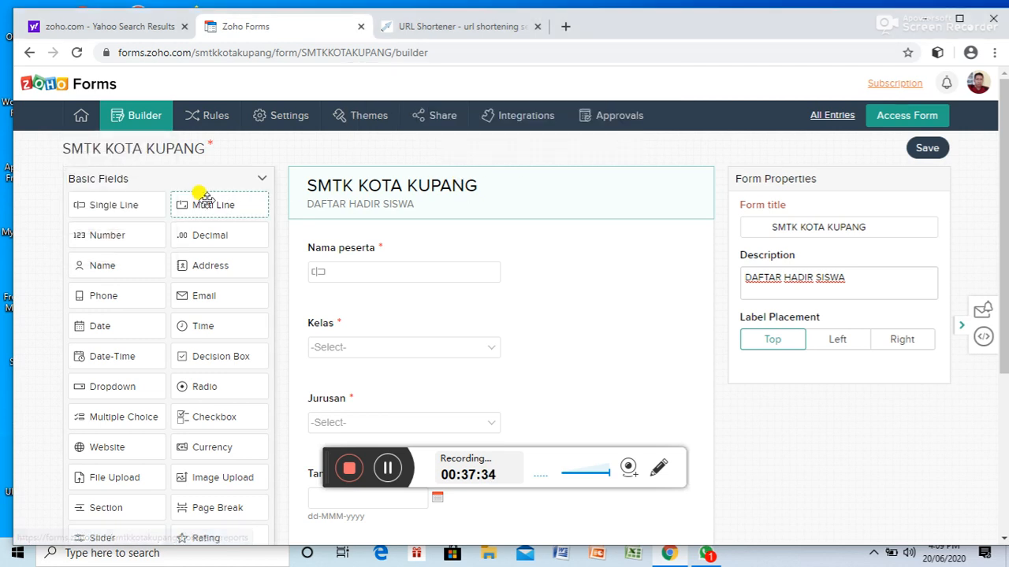
pyautogui.moveTo(84, 114)
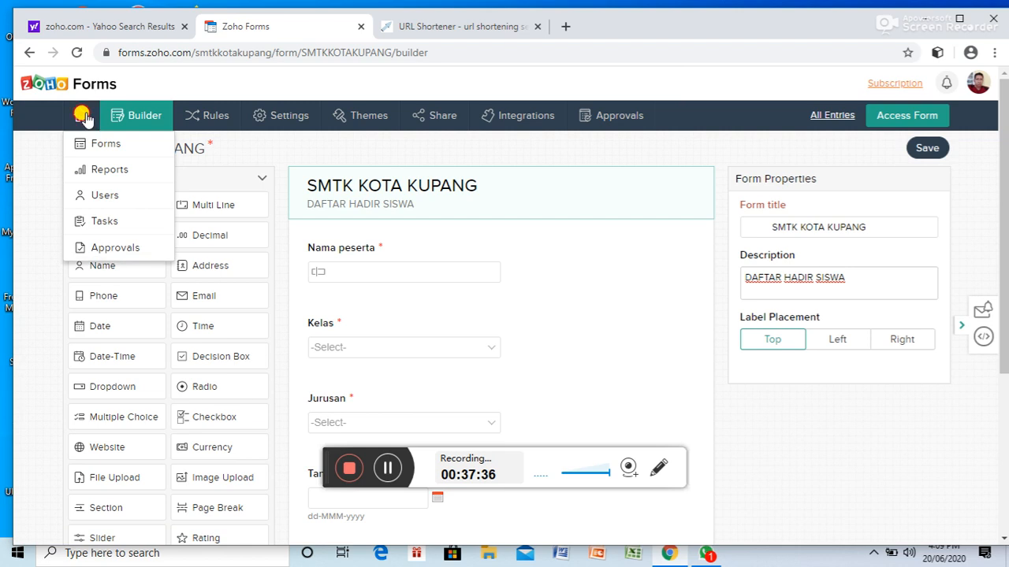
pyautogui.click(113, 172)
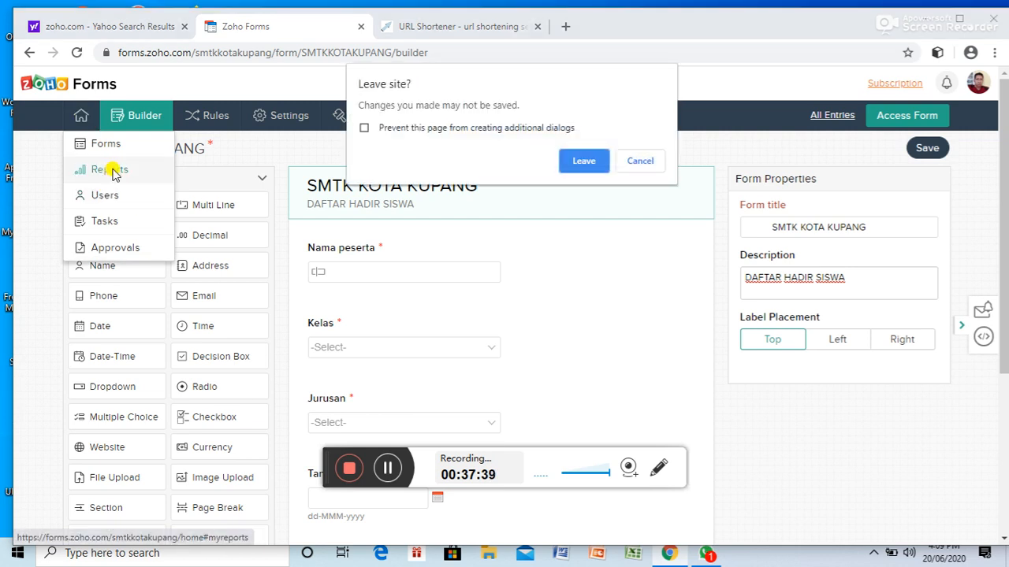
pyautogui.click(589, 161)
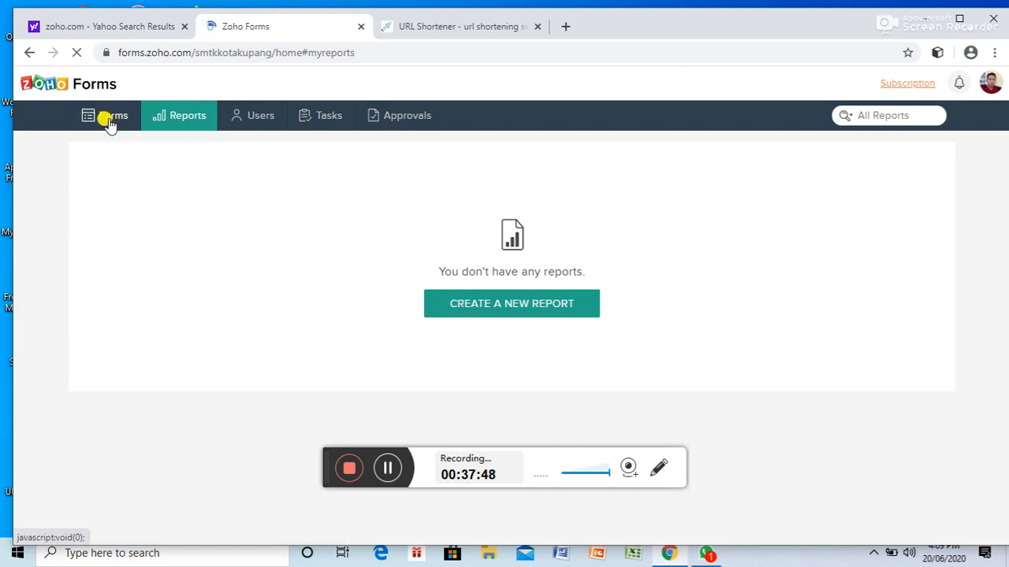
# Create a new report named SMTK KOTA KUPANG based on the SMTK KOTA KUPANG form.
pyautogui.click(489, 305)
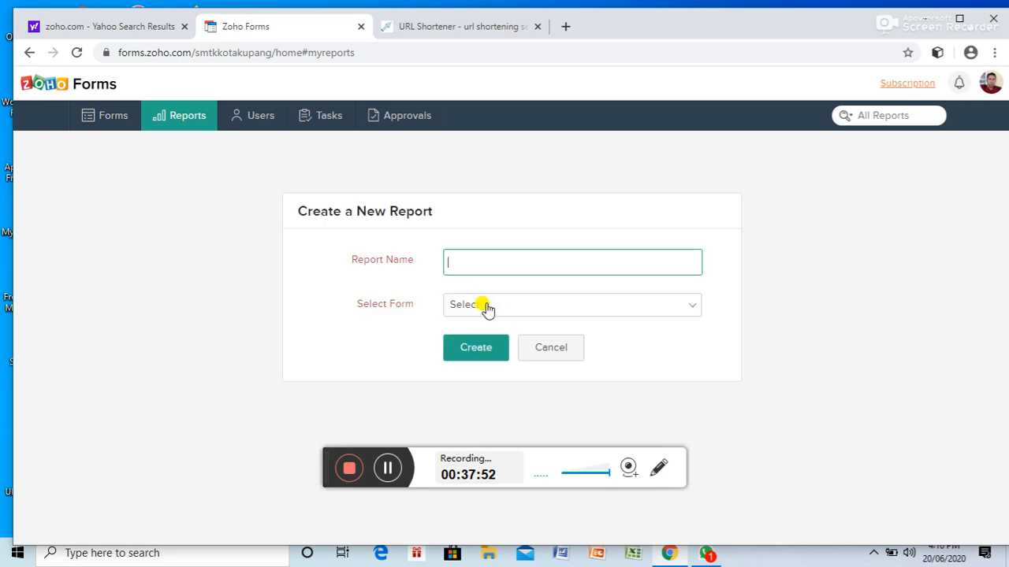
pyautogui.click(489, 308)
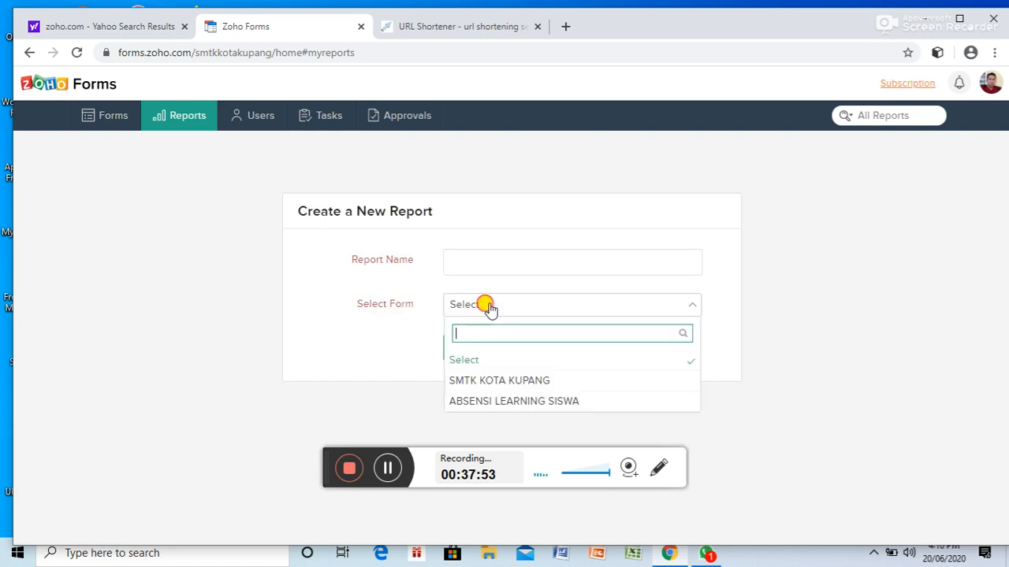
pyautogui.click(500, 382)
pyautogui.click(459, 345)
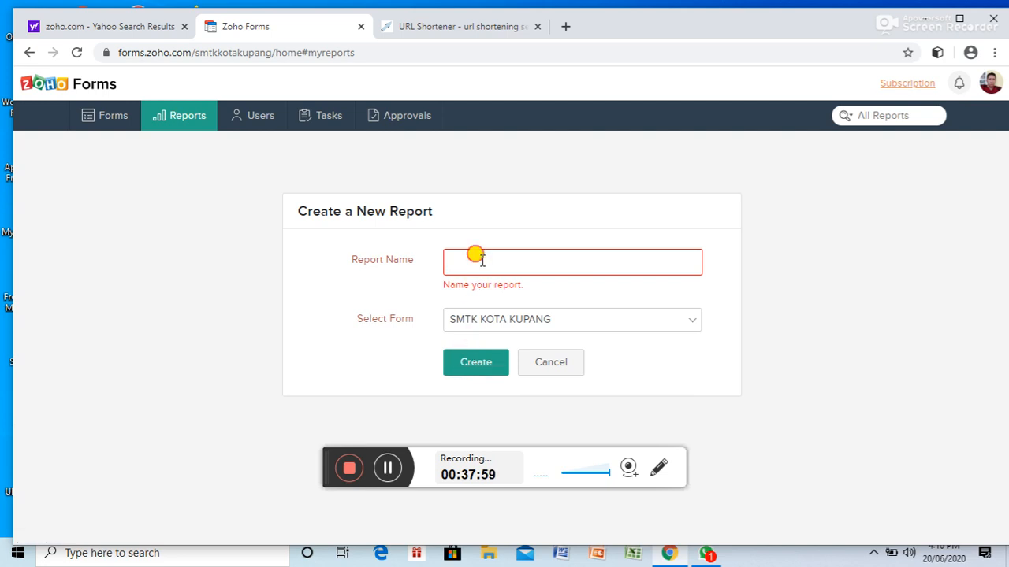
pyautogui.click(694, 326)
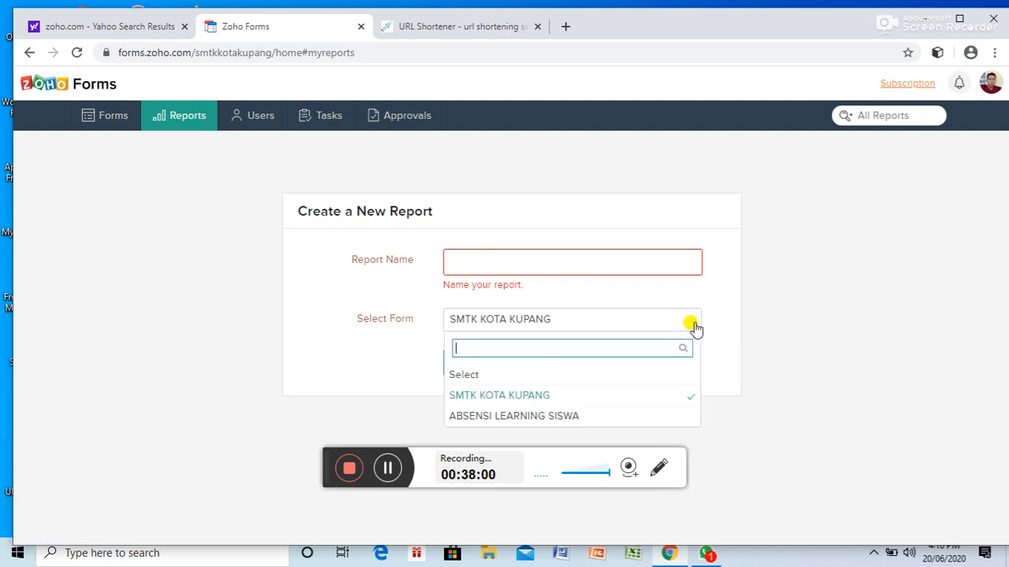
pyautogui.click(590, 397)
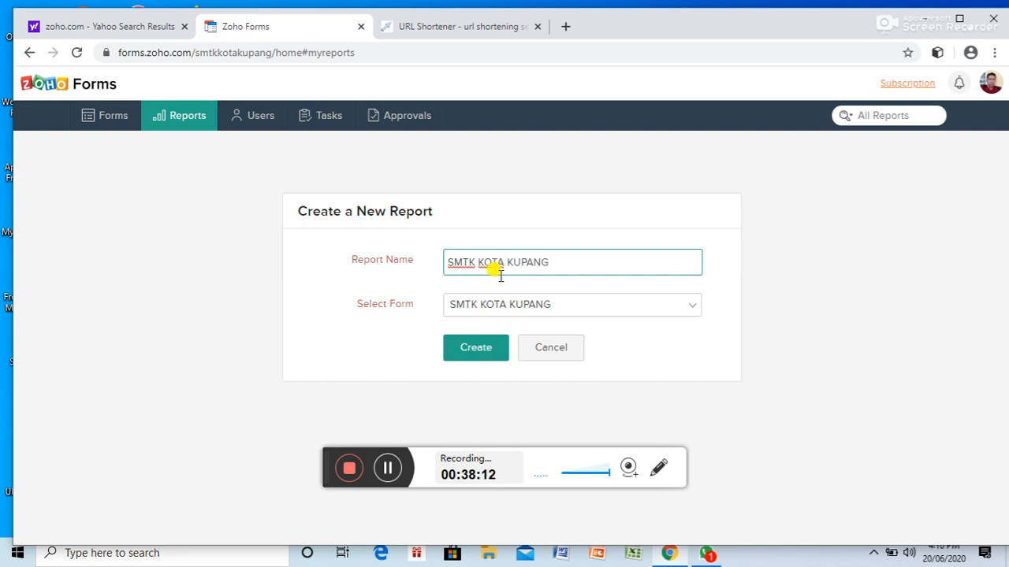
pyautogui.click(471, 350)
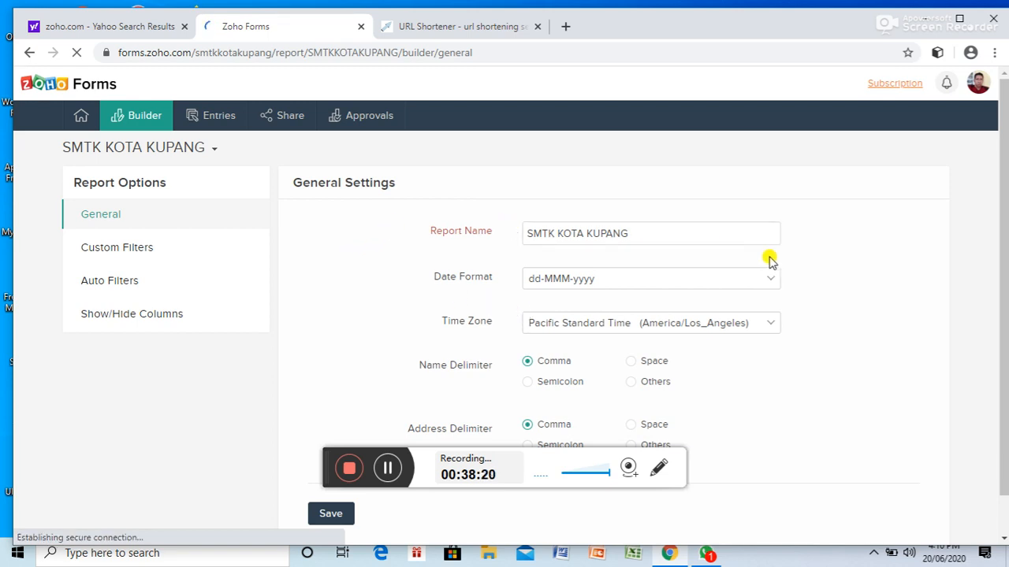
# Look over the report's General Settings and open the submitted entries of the SMTK KOTA KUPANG report.
pyautogui.click(79, 116)
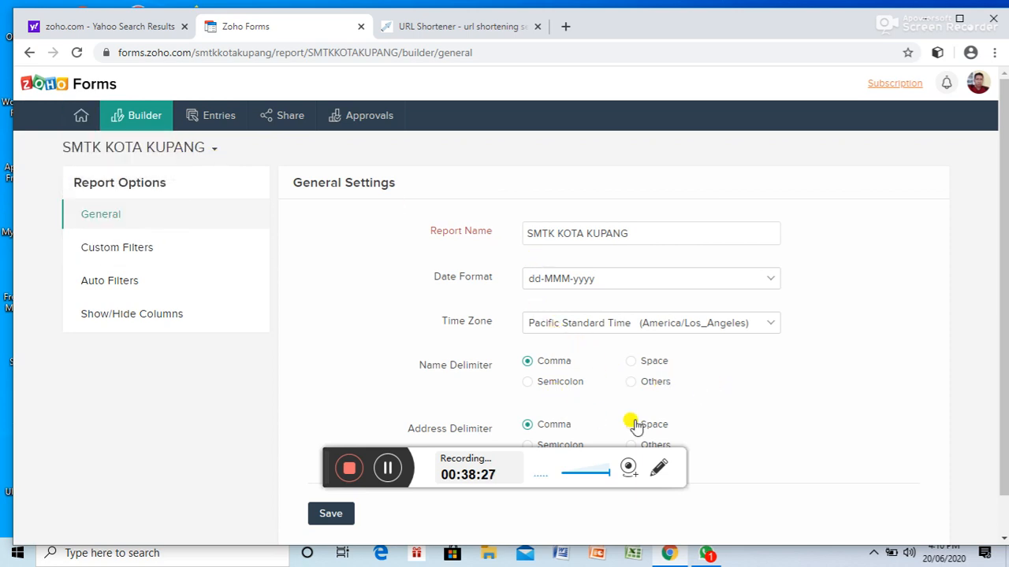
pyautogui.moveTo(1004, 280); pyautogui.dragTo(997, 394)
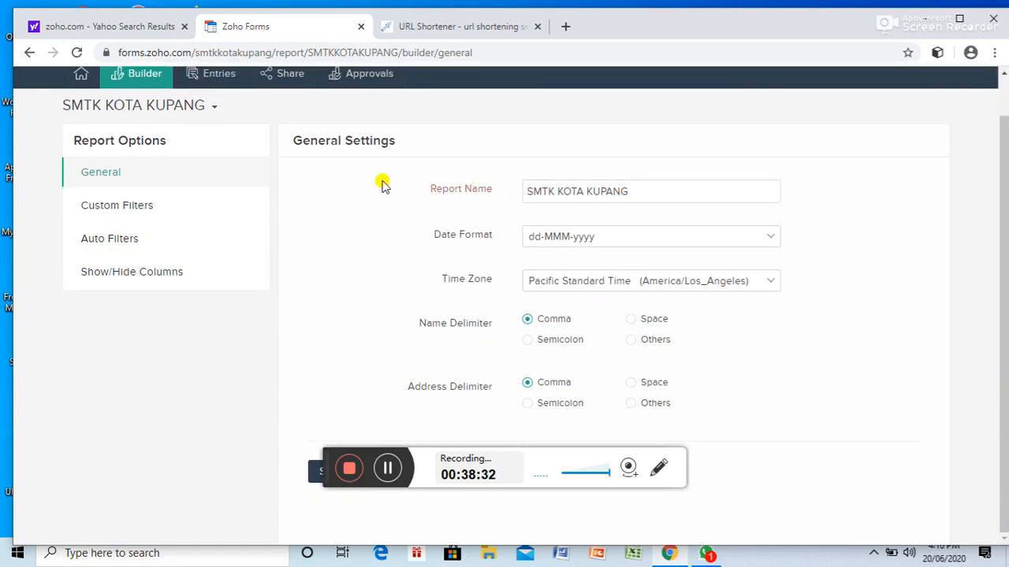
pyautogui.moveTo(81, 74)
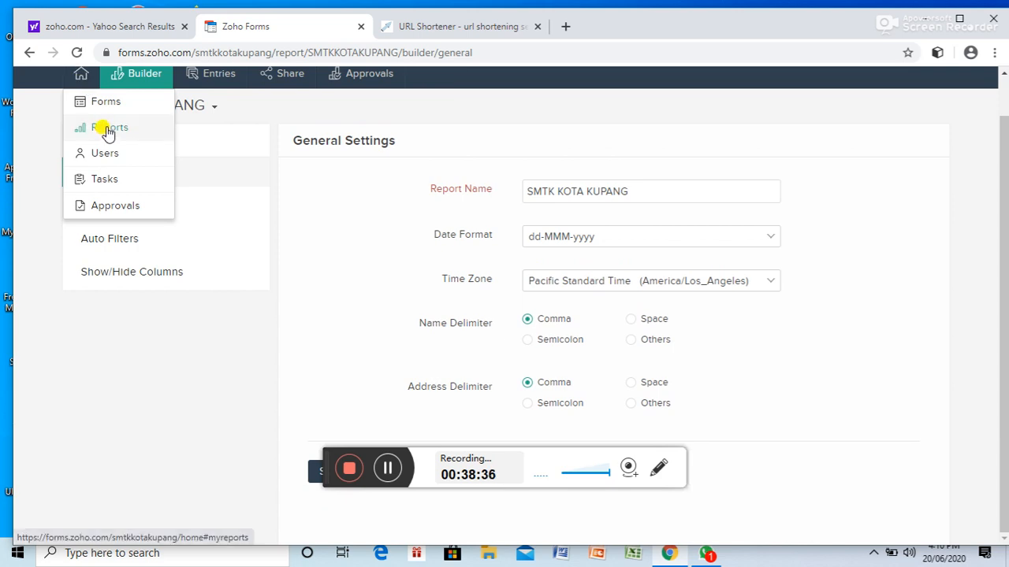
pyautogui.click(198, 84)
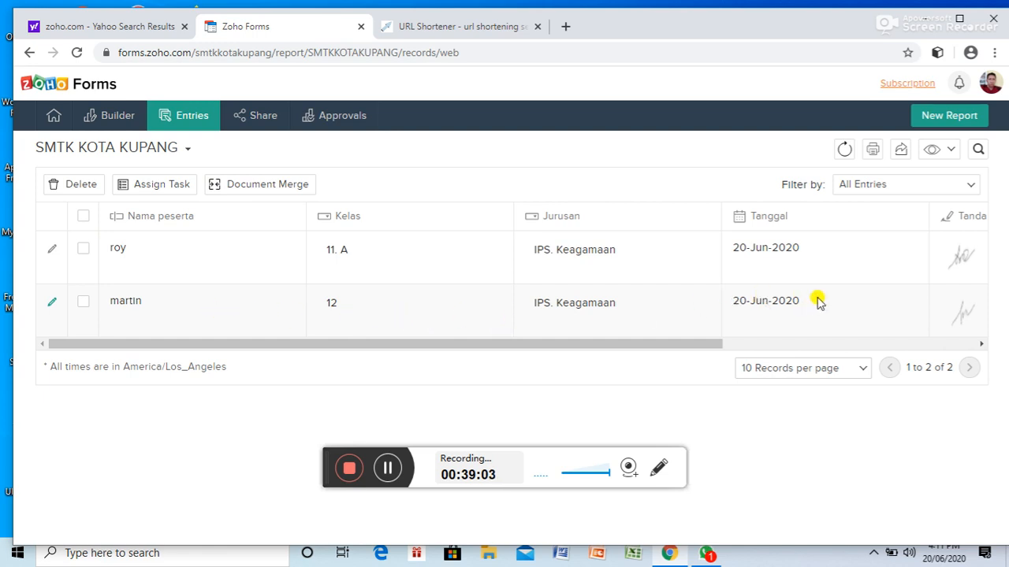
# Look across all columns of the report entries, export them as a CSV file named SMTKKOTAKUPANG, and open the exported file.
pyautogui.click(983, 345)
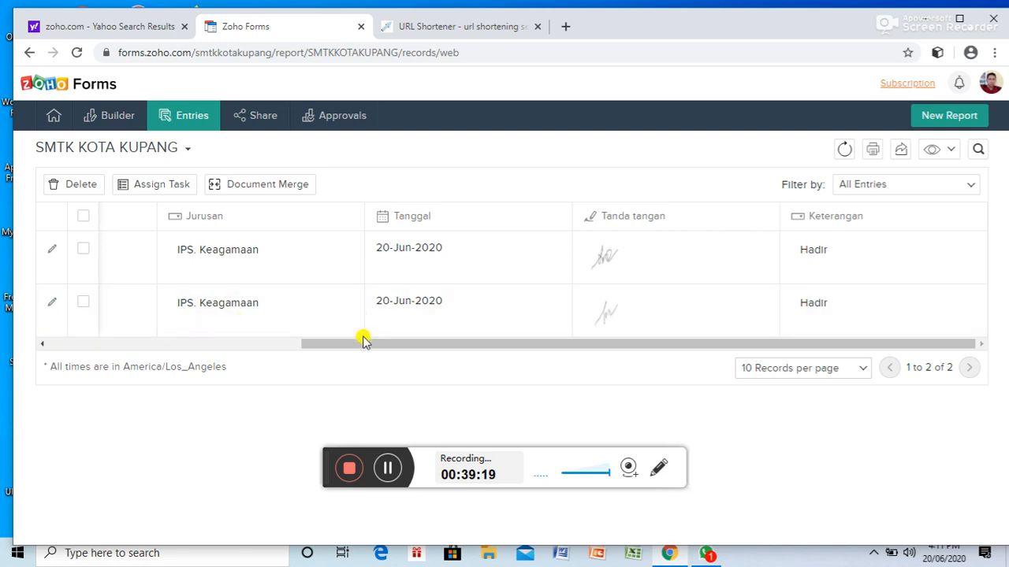
pyautogui.moveTo(367, 344); pyautogui.dragTo(44, 356)
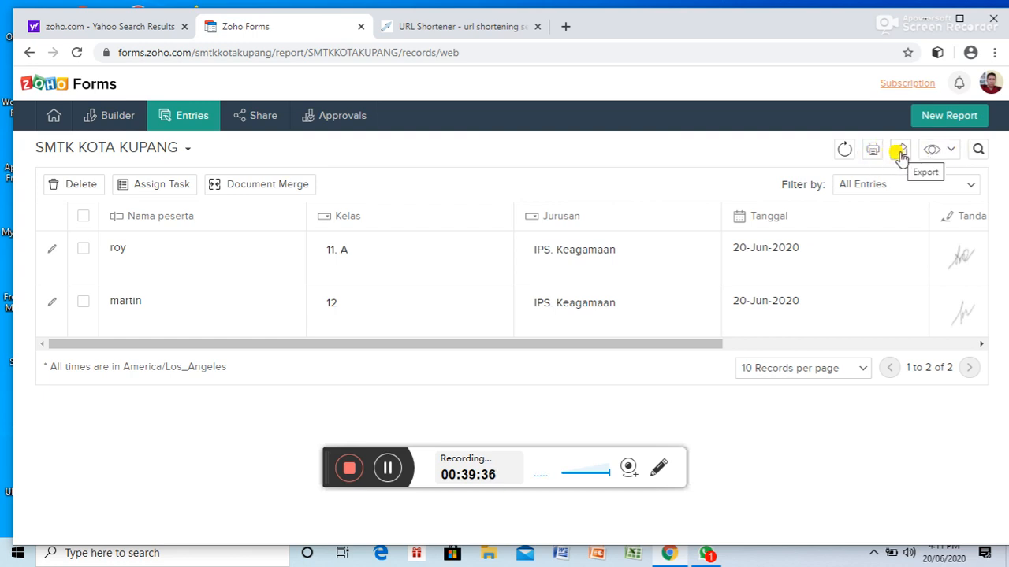
pyautogui.click(900, 151)
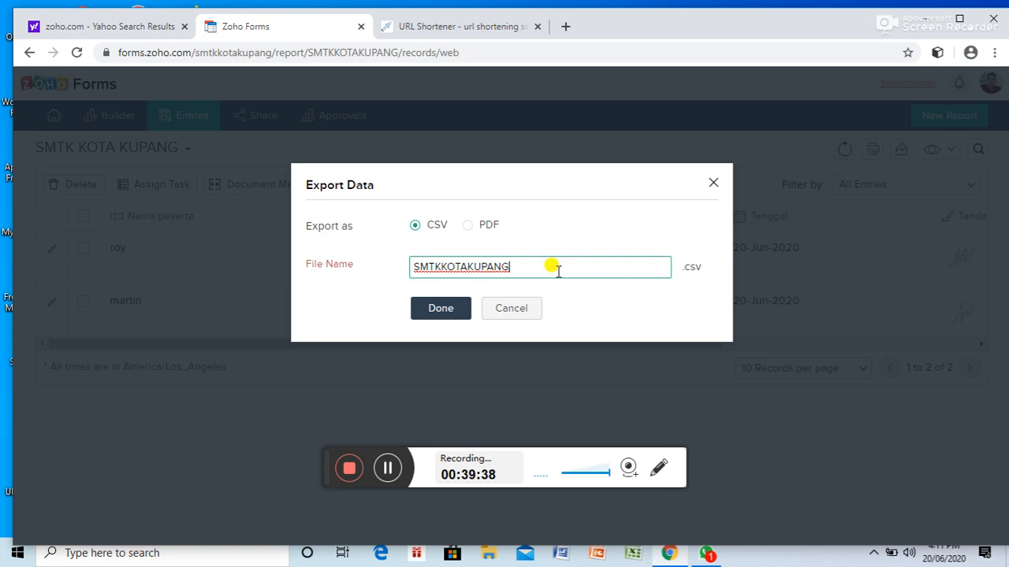
pyautogui.click(466, 226)
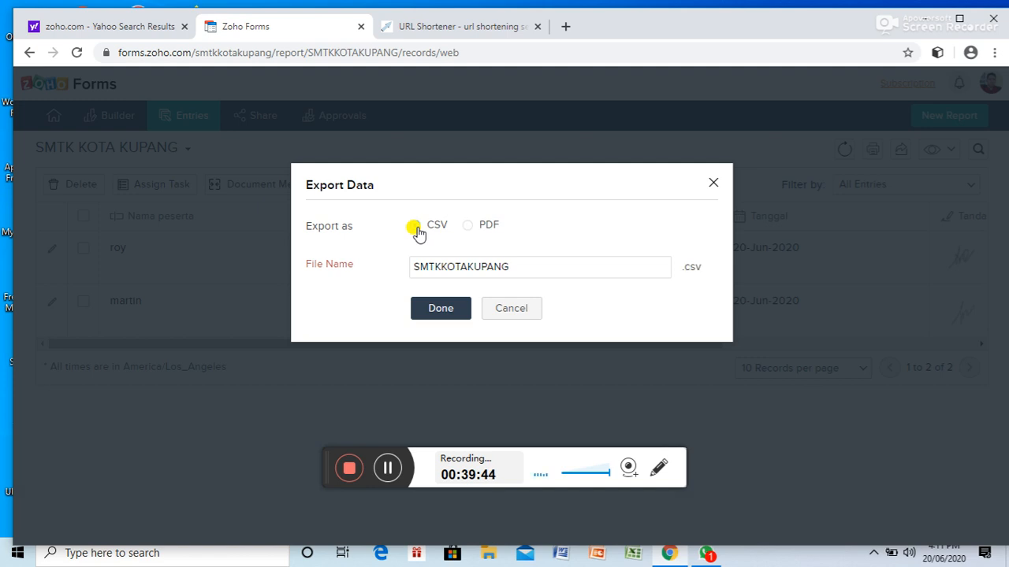
pyautogui.click(445, 319)
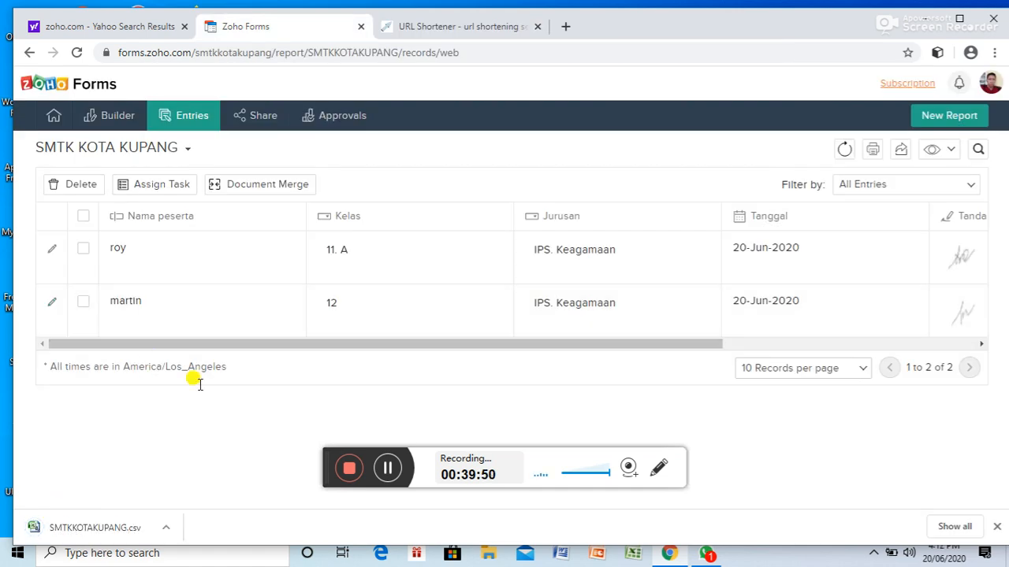
pyautogui.click(108, 528)
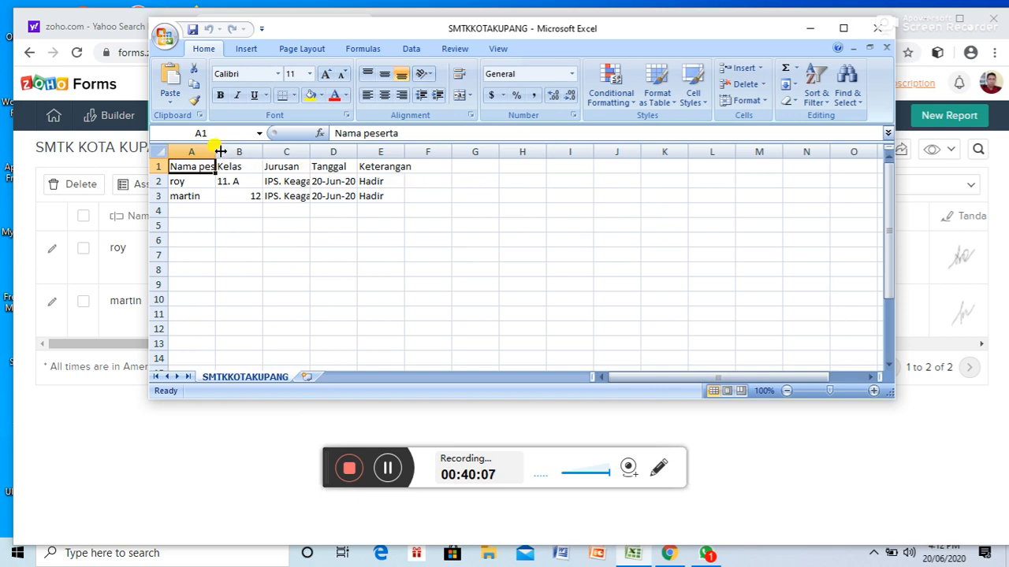
# Widen the Nama peserta column and examine the exported participant names and column headers in the spreadsheet.
pyautogui.moveTo(220, 151); pyautogui.dragTo(247, 150)
pyautogui.click(221, 185)
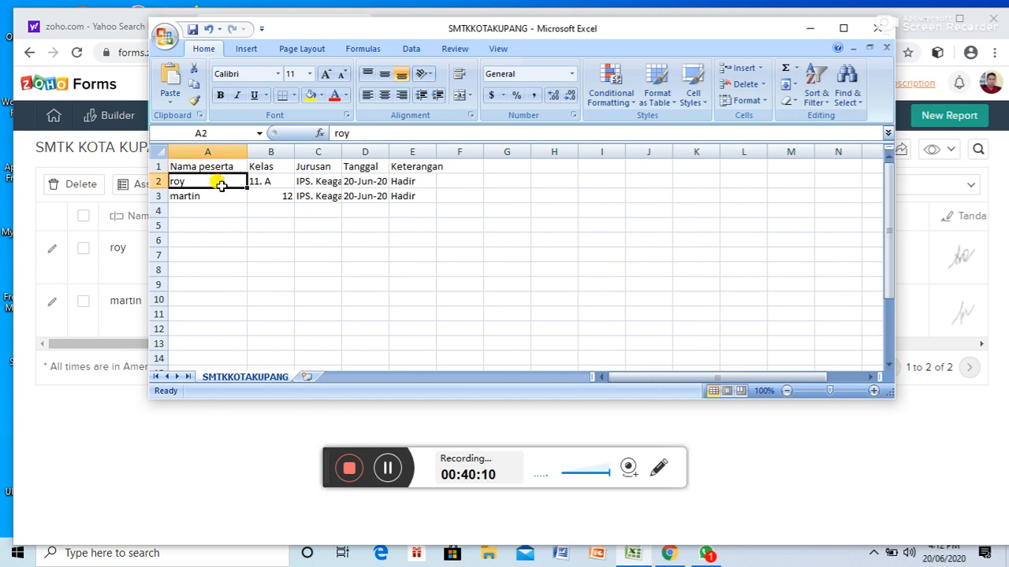
pyautogui.click(214, 197)
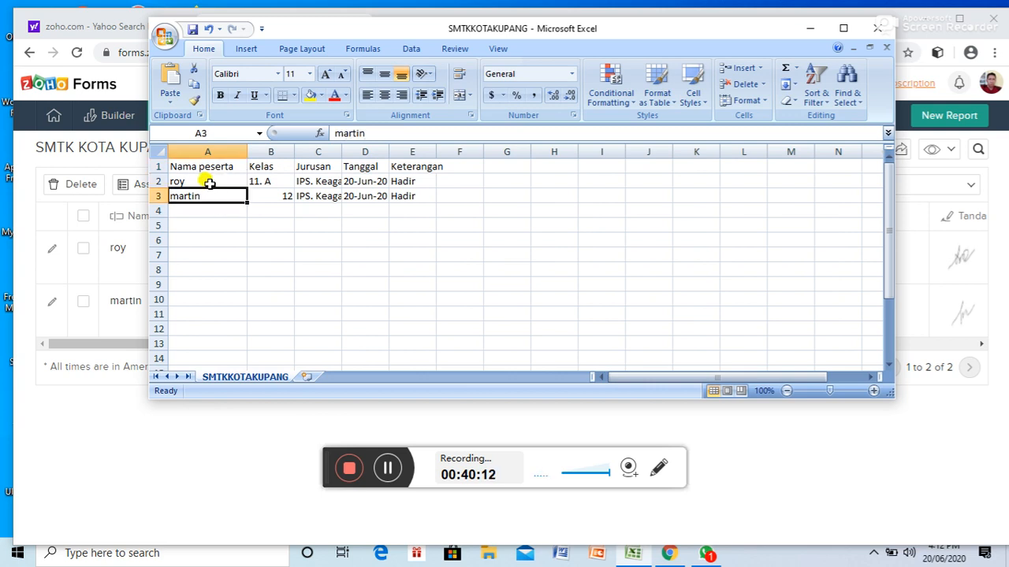
pyautogui.click(208, 183)
pyautogui.click(208, 168)
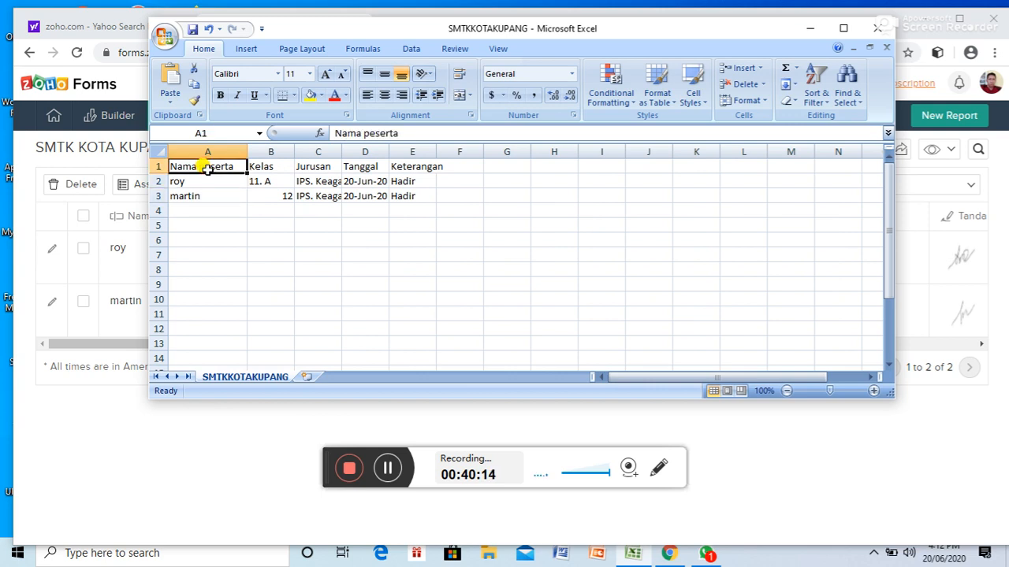
pyautogui.click(200, 184)
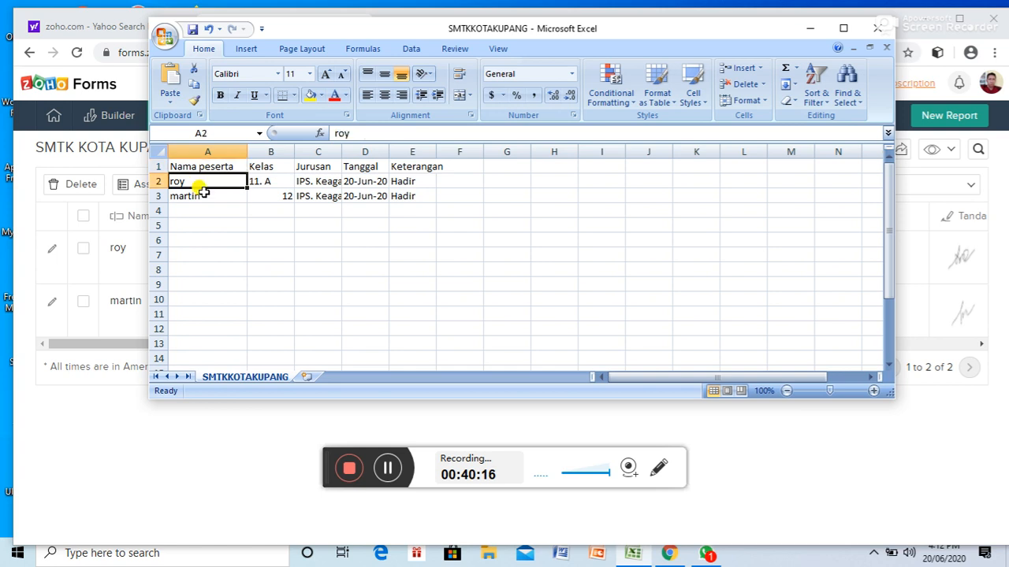
pyautogui.click(201, 165)
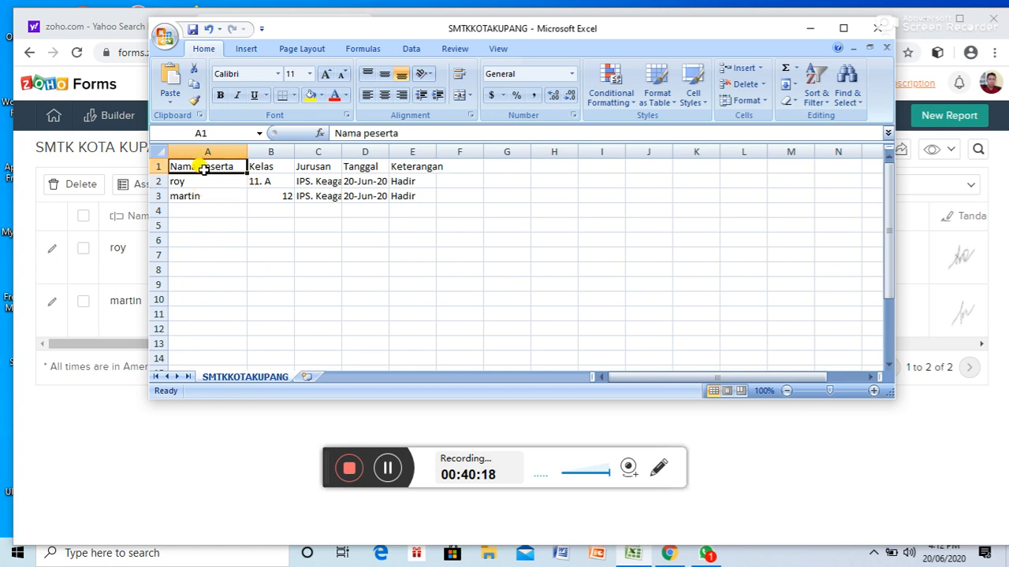
pyautogui.click(265, 166)
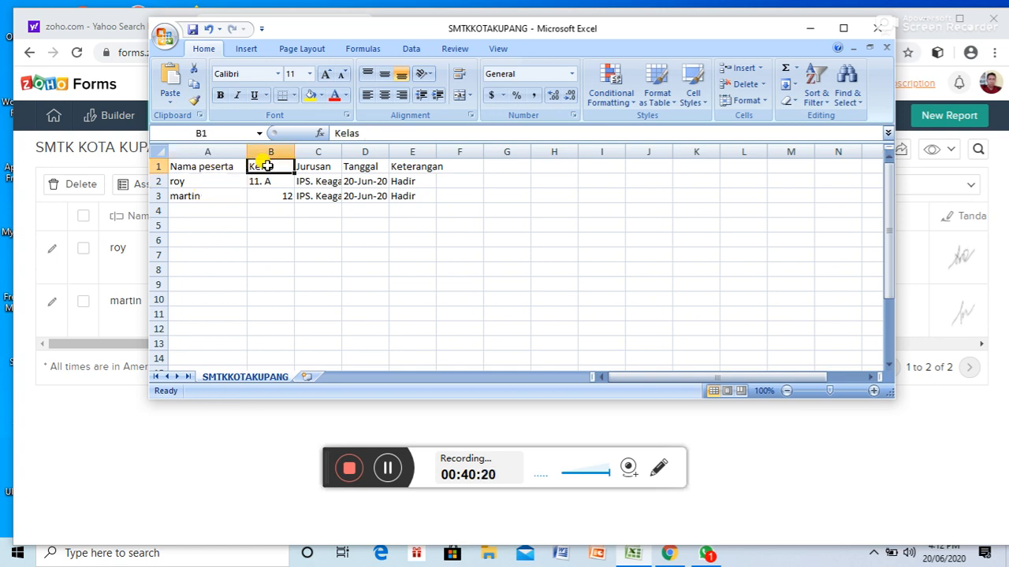
pyautogui.click(304, 167)
pyautogui.click(360, 167)
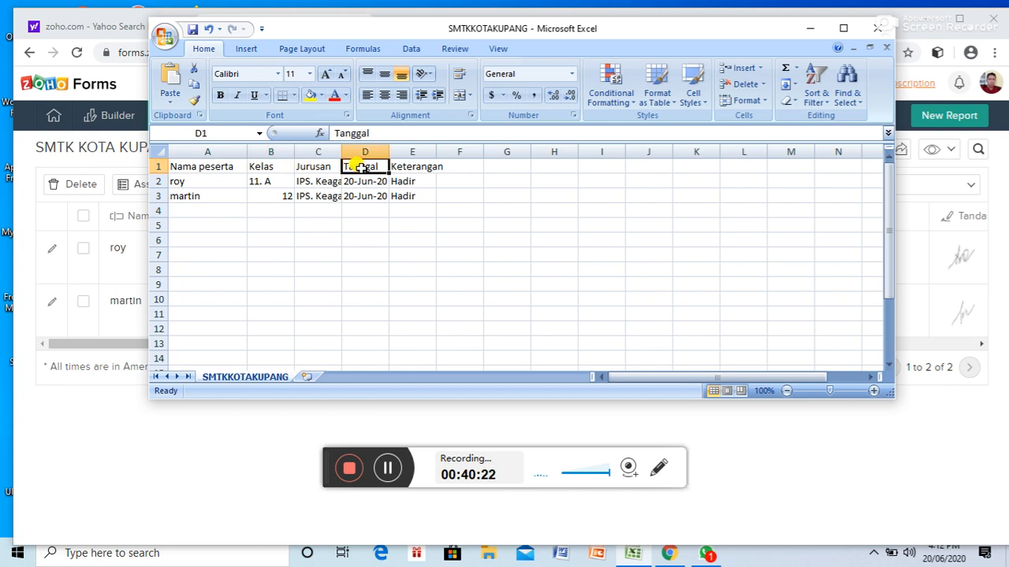
# Widen the Tanggal and Jurusan columns to check the exported dates and attendance remarks, closing the CSV workbook without saving.
pyautogui.moveTo(389, 151); pyautogui.dragTo(453, 151)
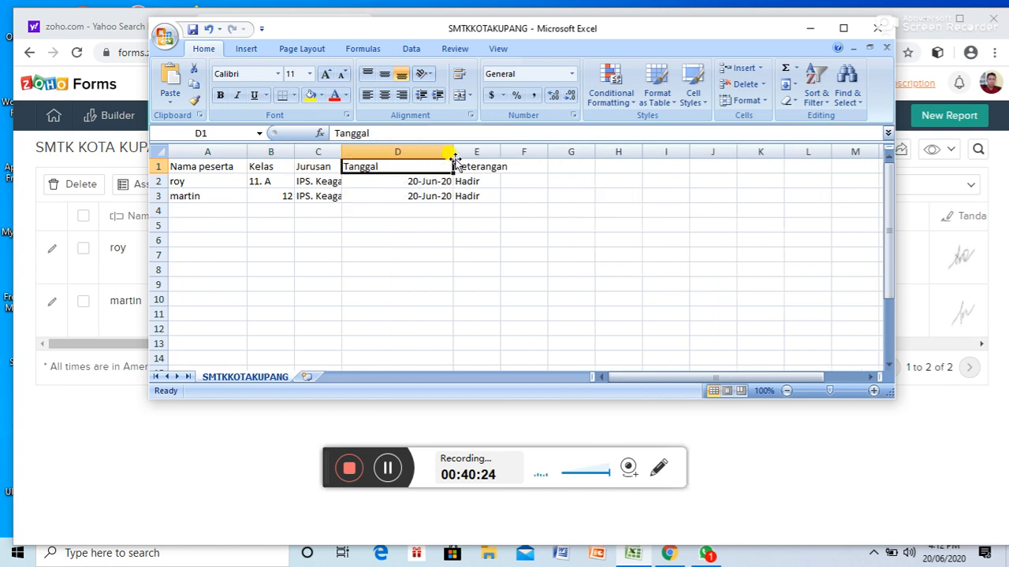
pyautogui.moveTo(341, 150); pyautogui.dragTo(363, 151)
pyautogui.click(434, 211)
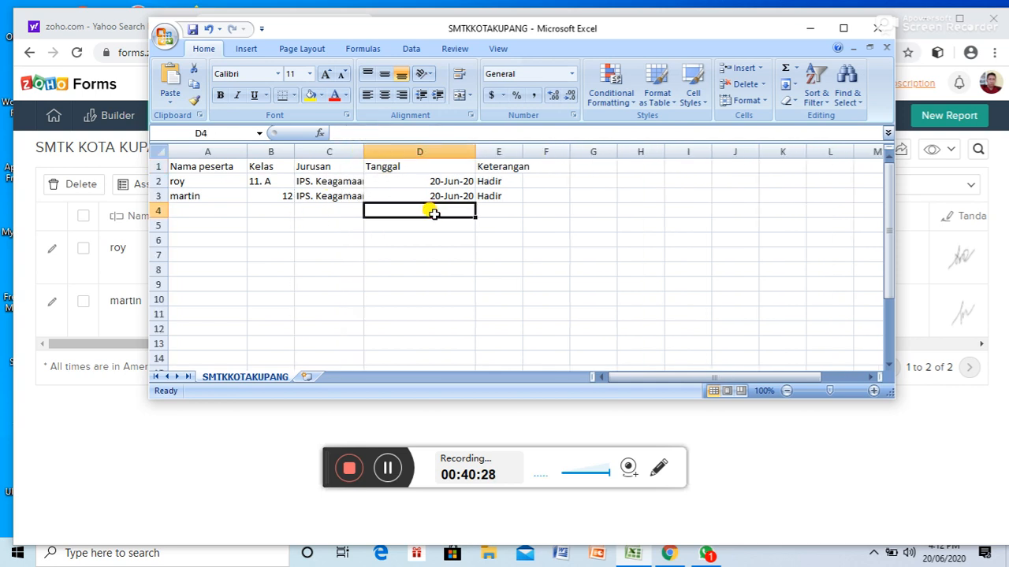
pyautogui.click(398, 180)
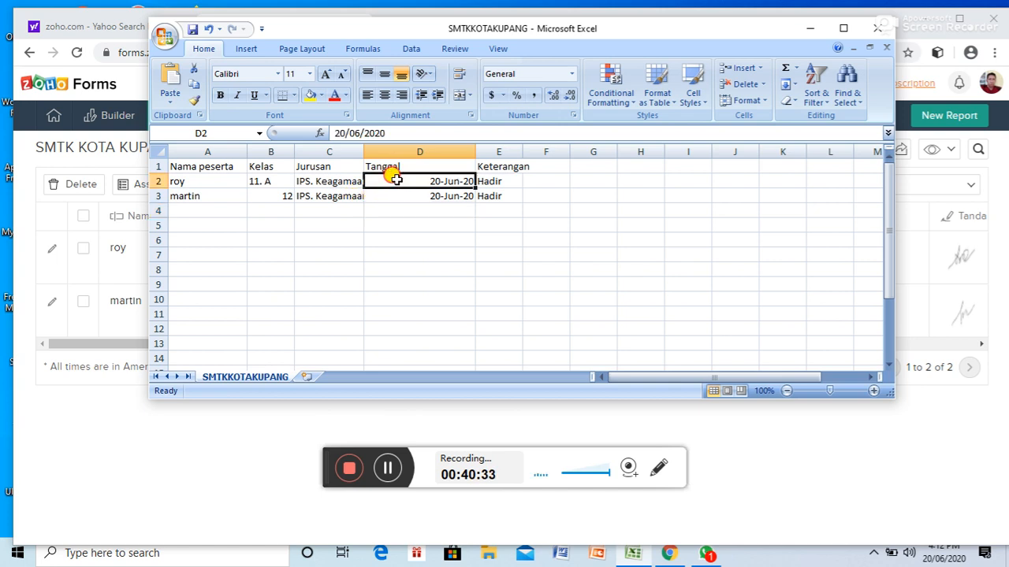
pyautogui.click(402, 193)
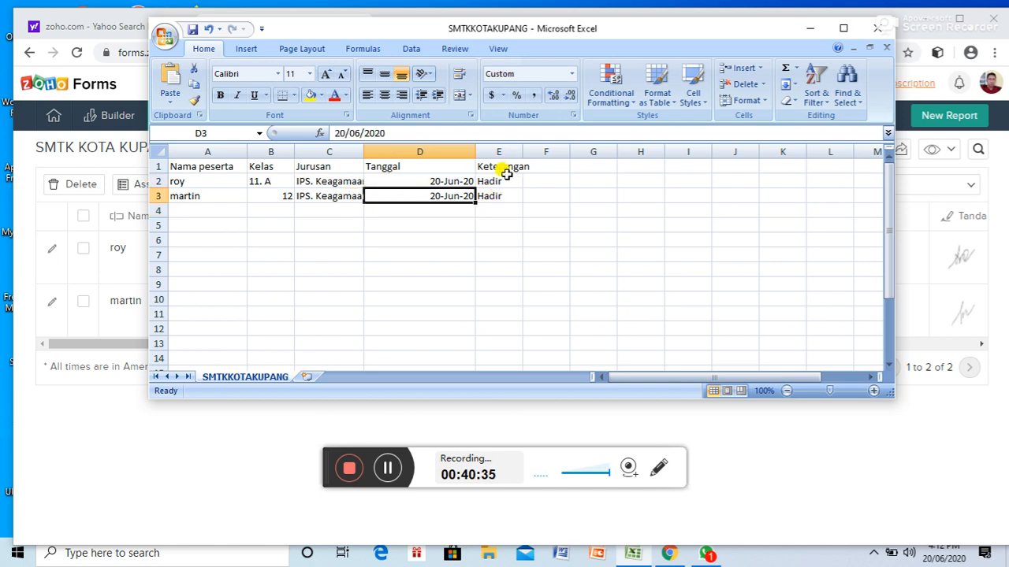
pyautogui.click(501, 182)
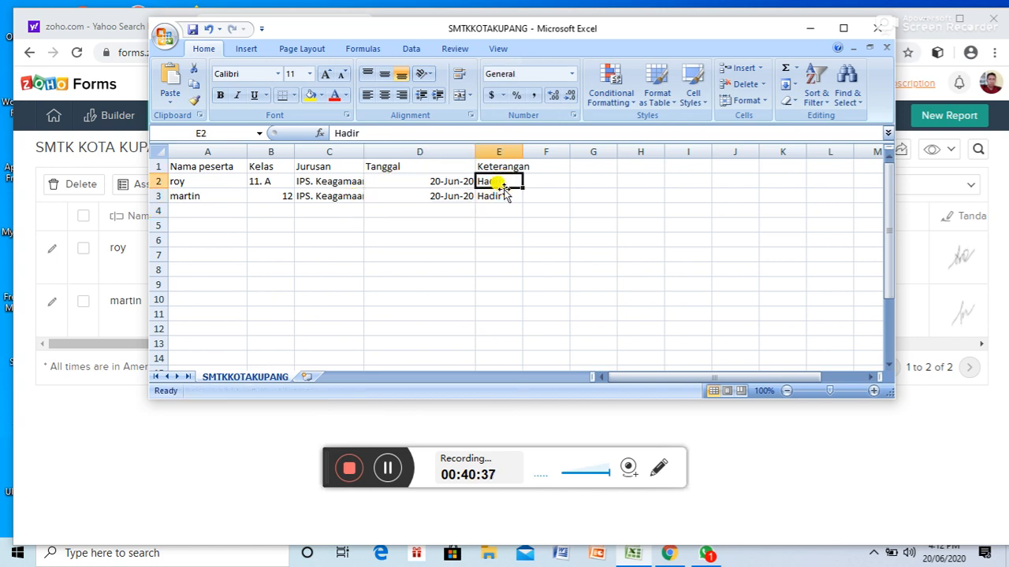
pyautogui.click(498, 197)
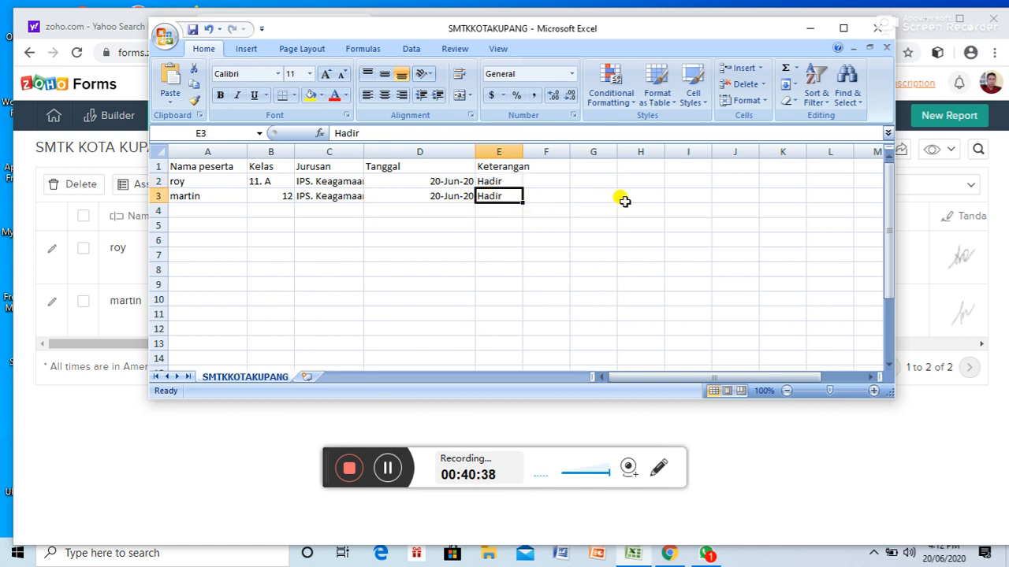
pyautogui.click(872, 30)
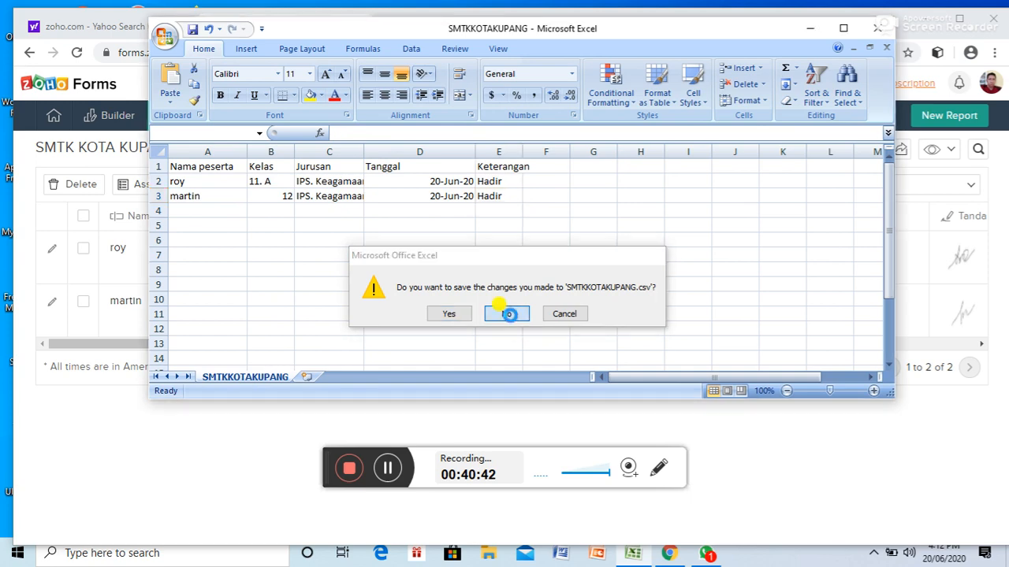
pyautogui.click(508, 314)
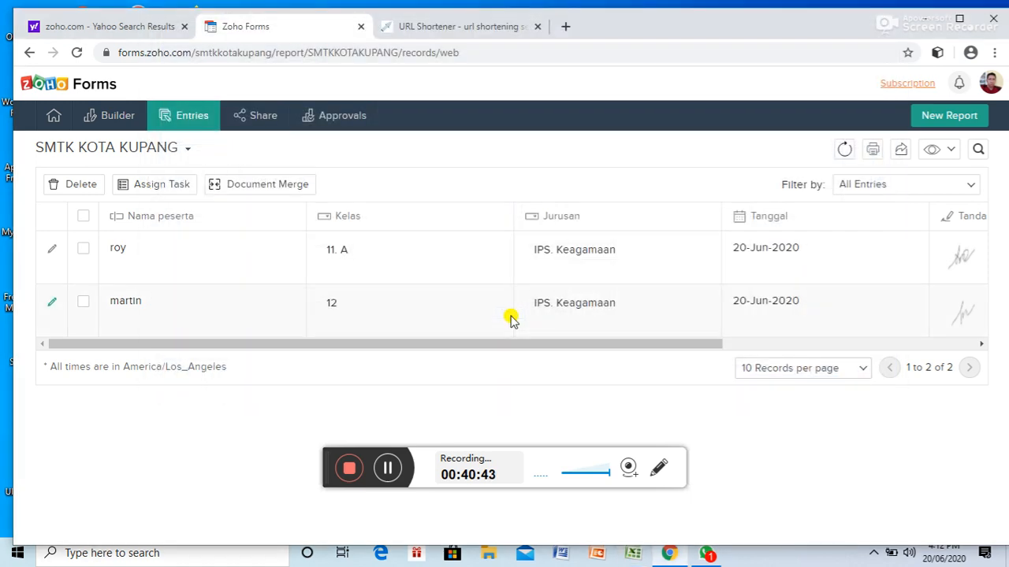
# Export the report entries as a PDF named SMTKKOTAKUPANG and open it to look through the records and signatures.
pyautogui.click(900, 150)
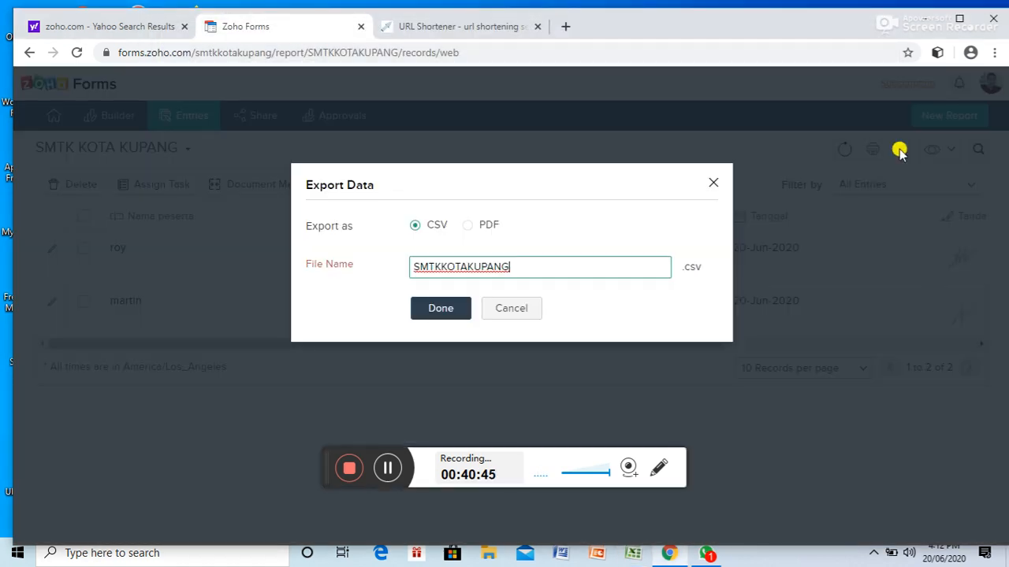
pyautogui.click(467, 226)
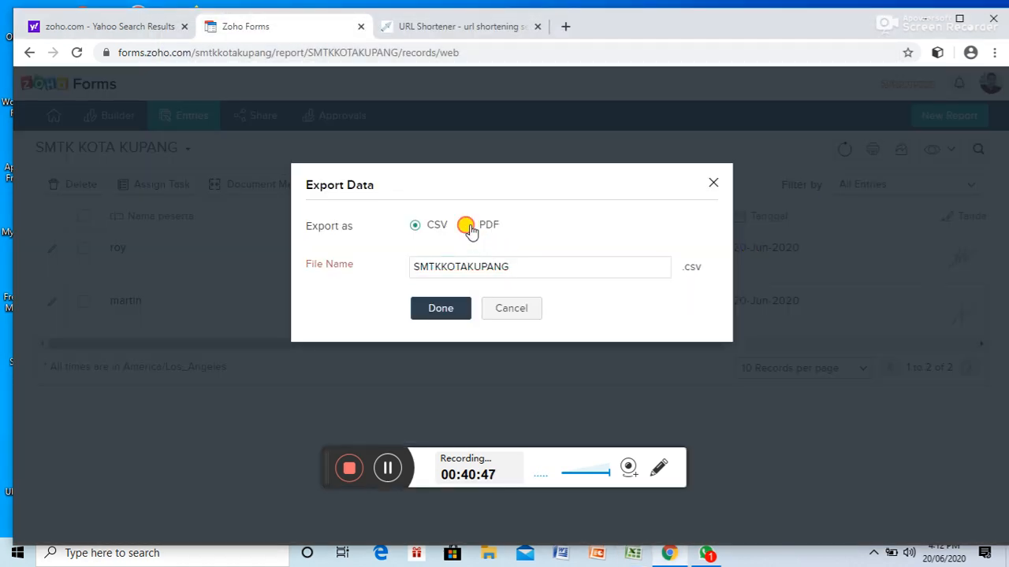
pyautogui.click(429, 310)
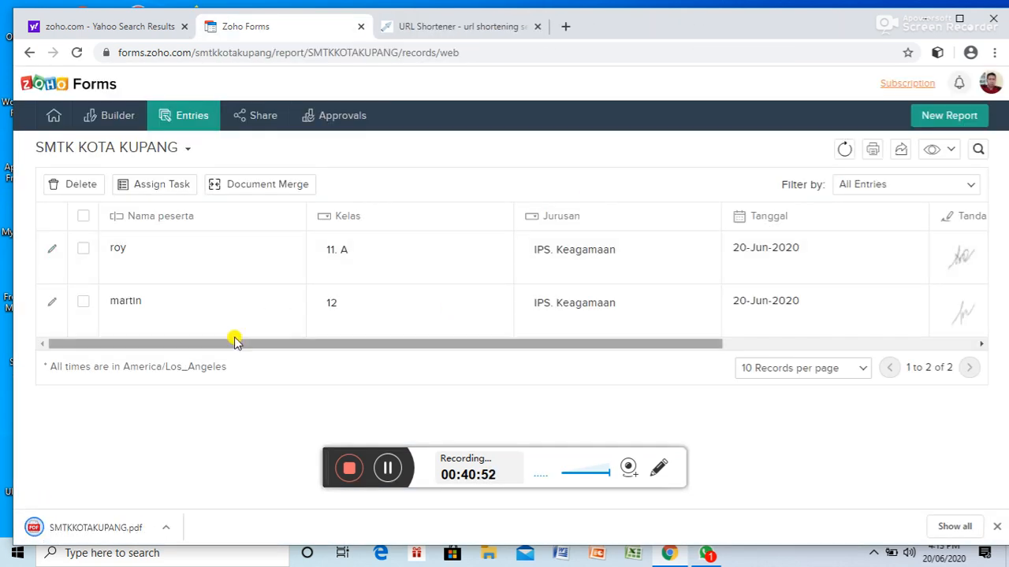
pyautogui.click(88, 530)
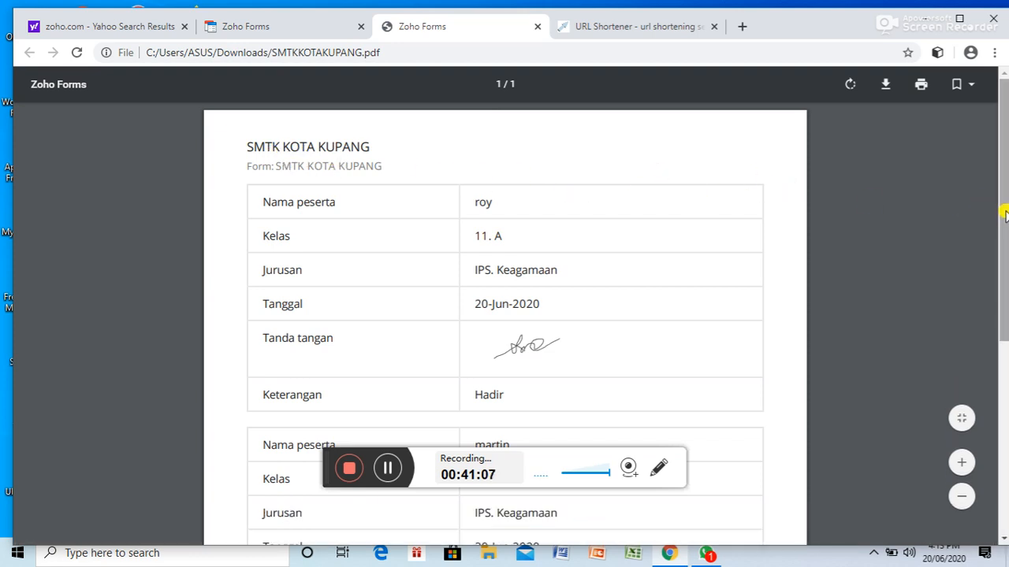
pyautogui.moveTo(1004, 214)
pyautogui.mouseDown()
pyautogui.moveTo(1004, 441)
pyautogui.moveTo(995, 200)
pyautogui.moveTo(1004, 449)
pyautogui.moveTo(993, 322)
pyautogui.moveTo(975, 260)
pyautogui.mouseUp()
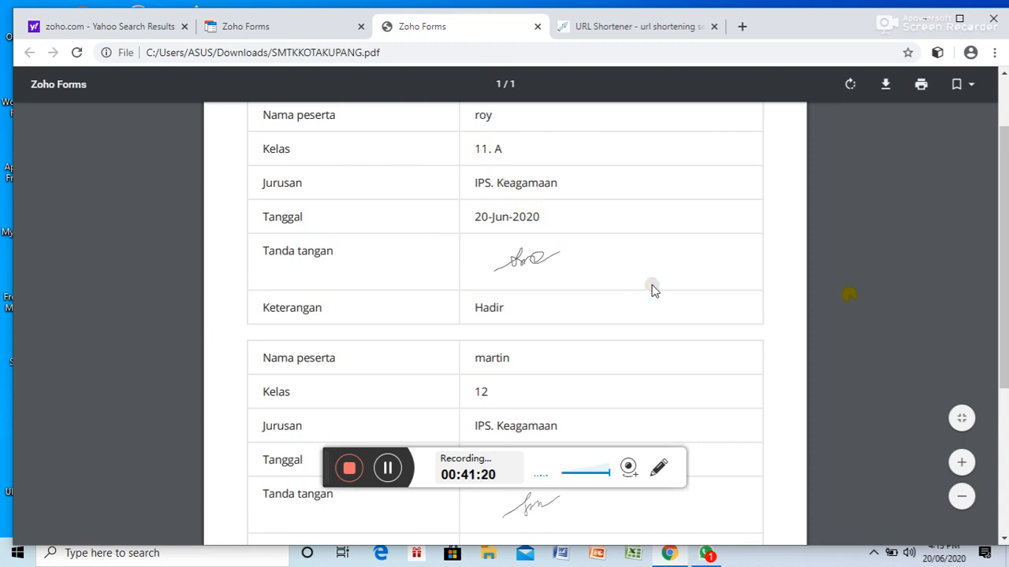
pyautogui.moveTo(1004, 244); pyautogui.dragTo(1005, 193)
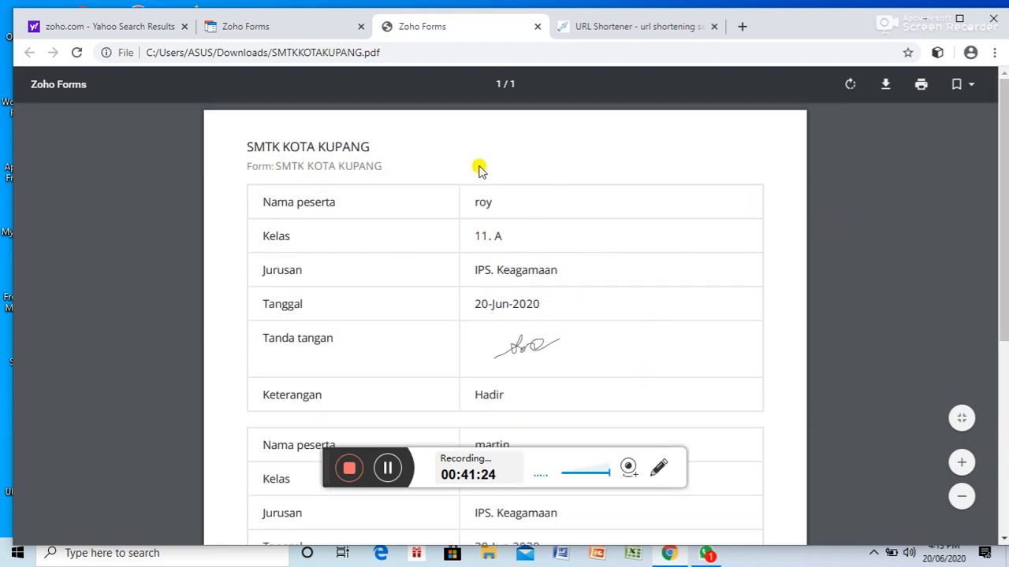
# Save a copy of the PDF in Downloads as DATAFTAR HADIR SMTKKOTAKUPANG and close the PDF to return to the report entries.
pyautogui.click(886, 85)
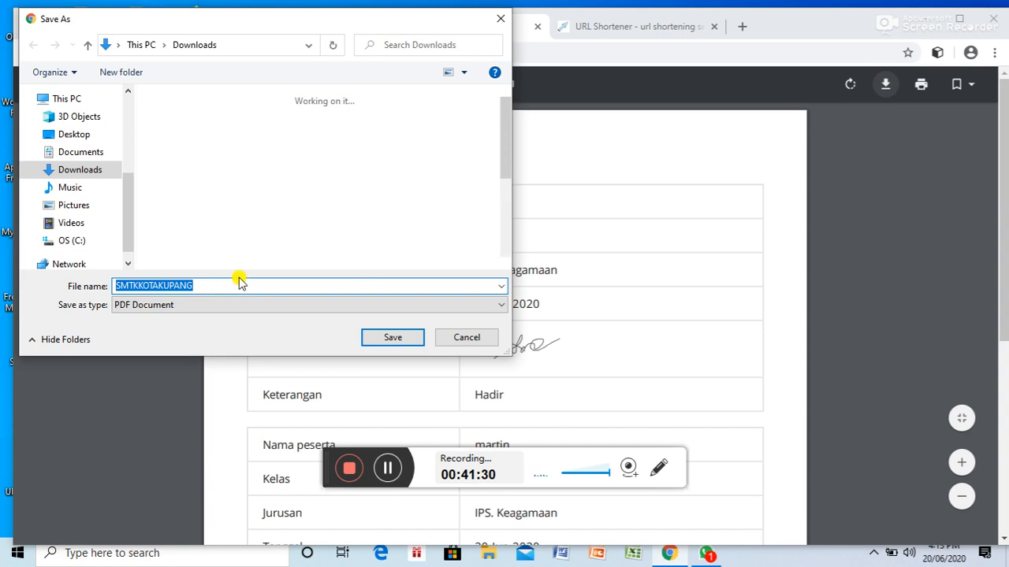
pyautogui.click(259, 288)
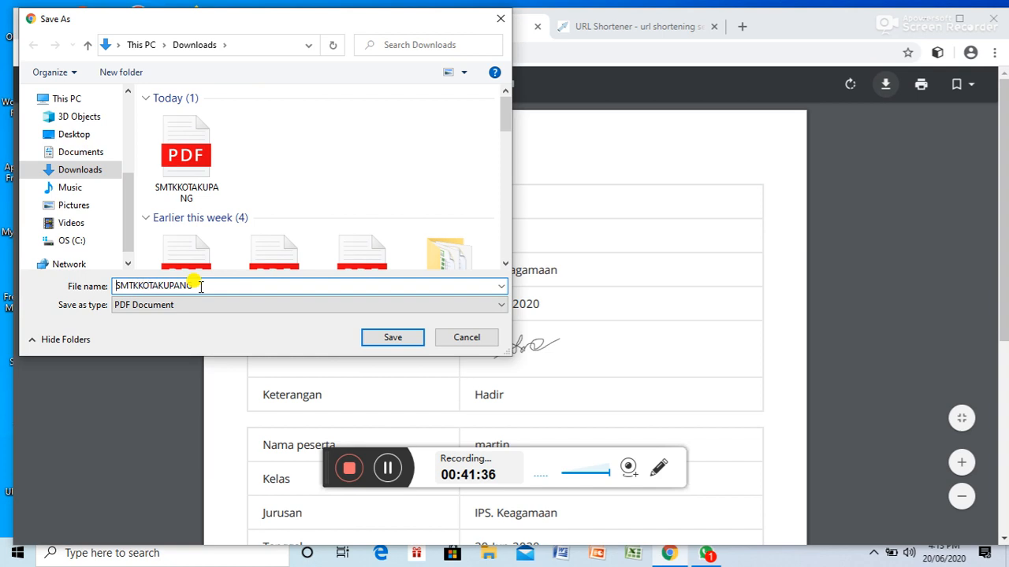
pyautogui.press('Home')
pyautogui.write('DATARA')
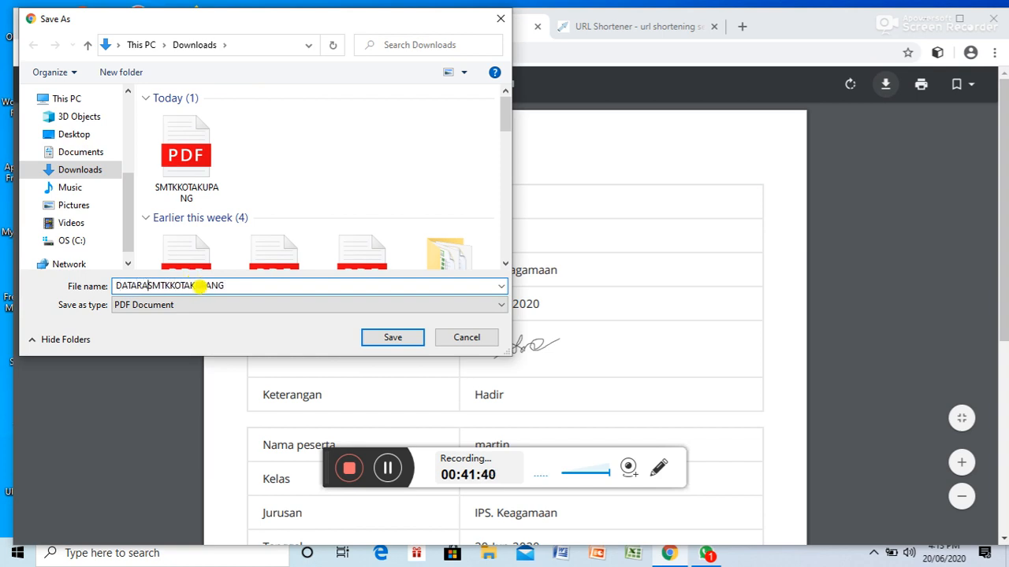
pyautogui.press('BackSpace')
pyautogui.press('BackSpace')
pyautogui.write('FTAR H')
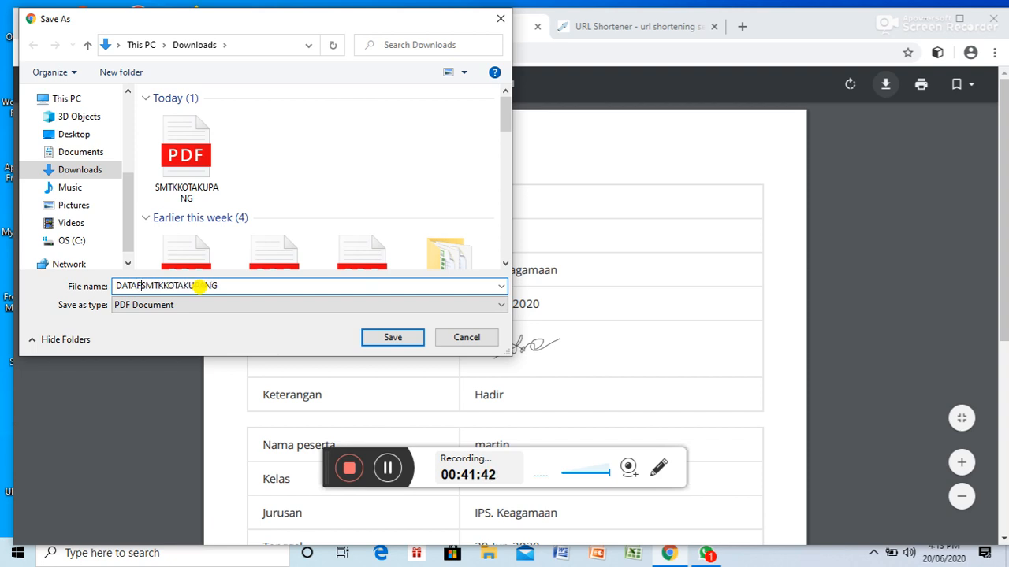
pyautogui.write('ADIR')
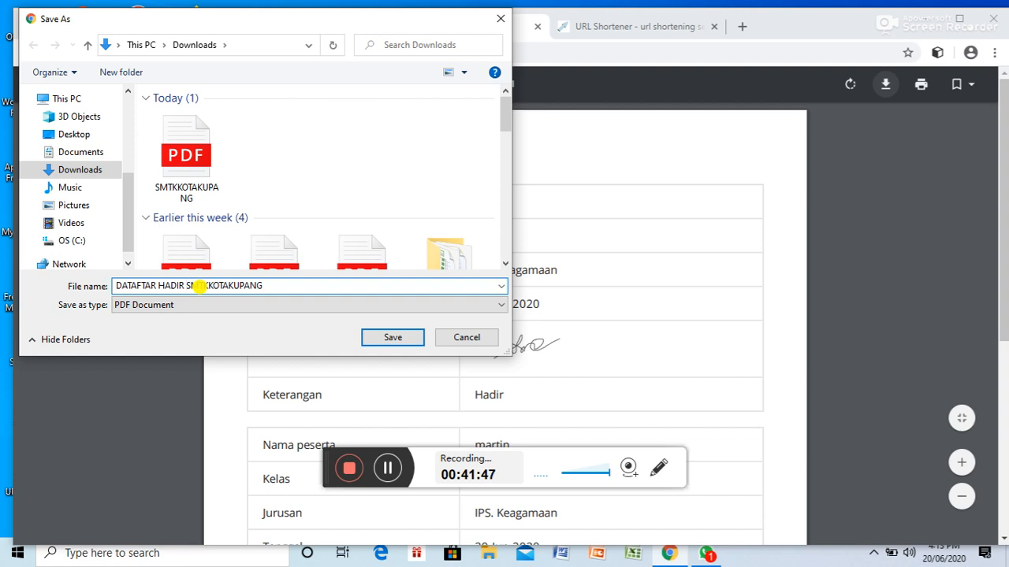
pyautogui.click(397, 338)
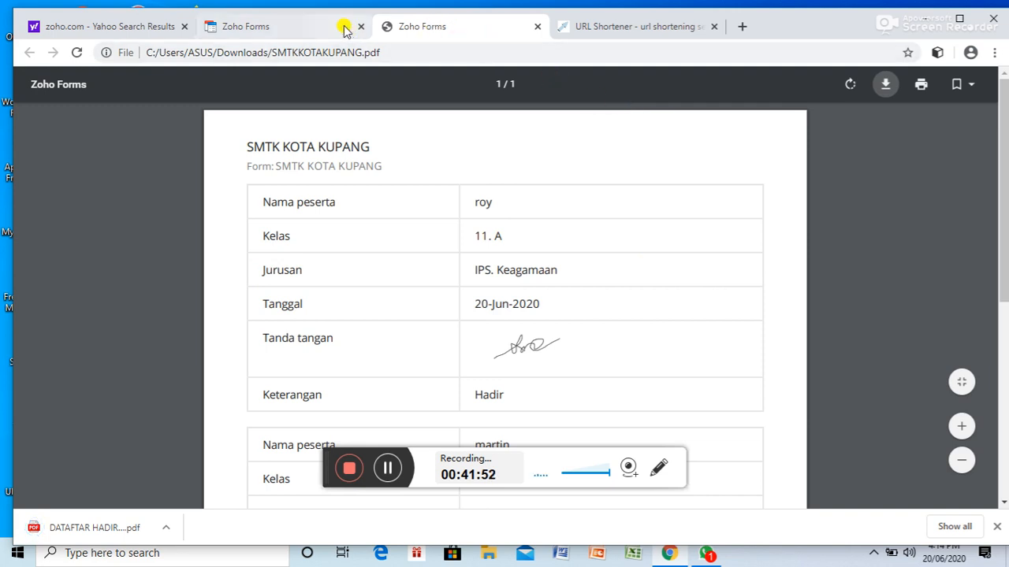
pyautogui.click(538, 27)
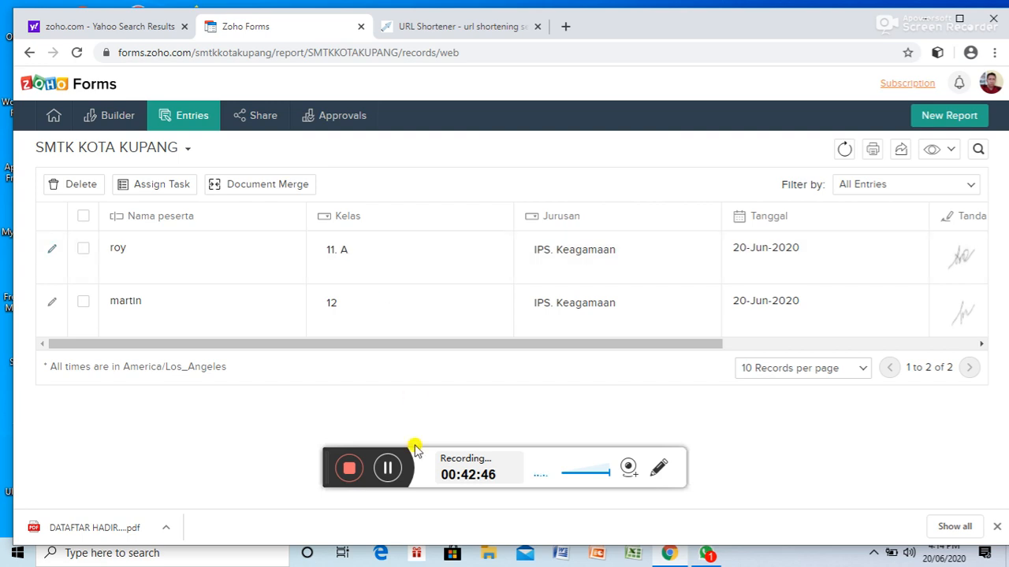
pyautogui.click(662, 468)
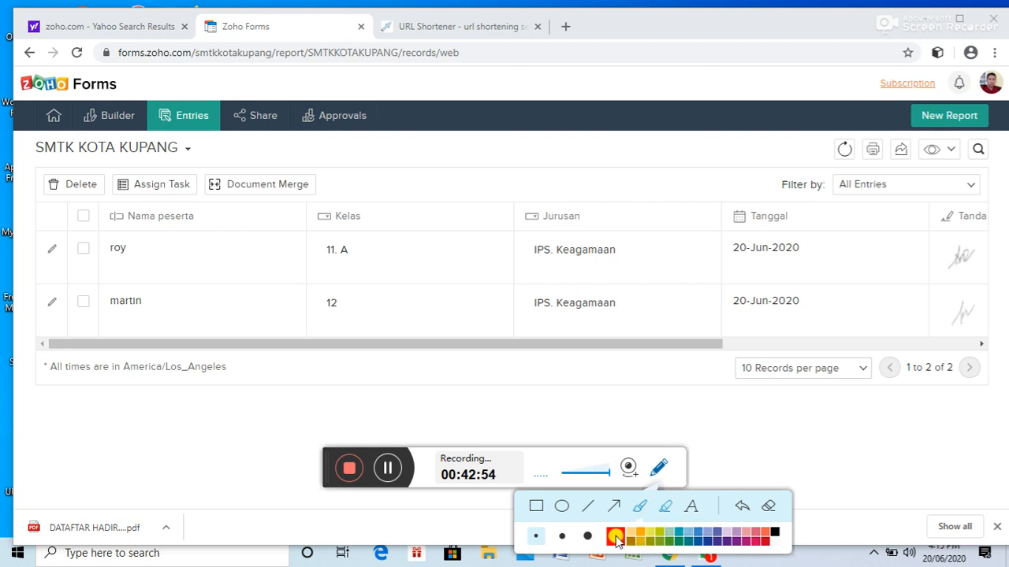
# Handwrite the contact phone number in yellow below the report entries with the screen recorder's highlighter.
pyautogui.click(763, 540)
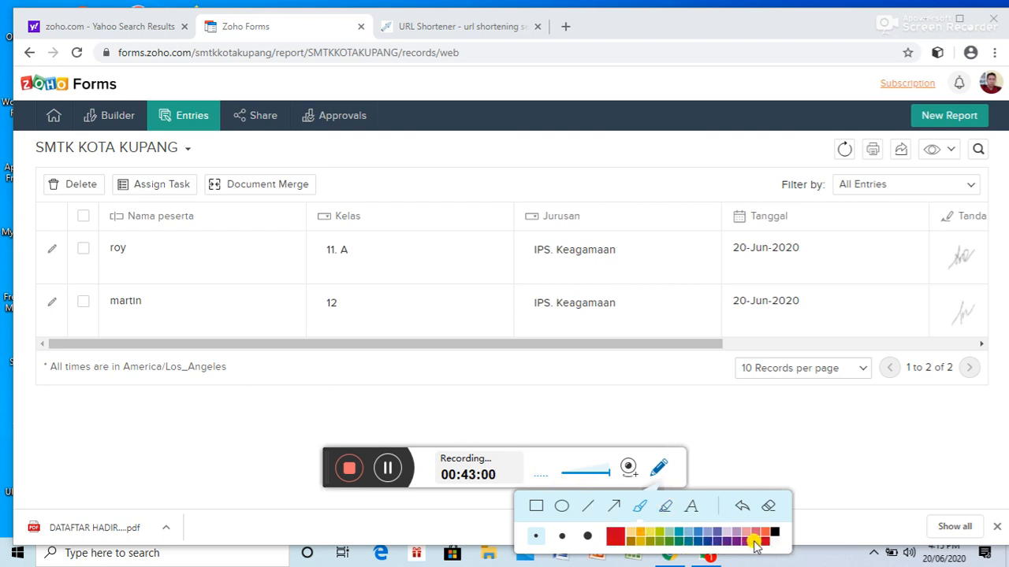
pyautogui.click(666, 507)
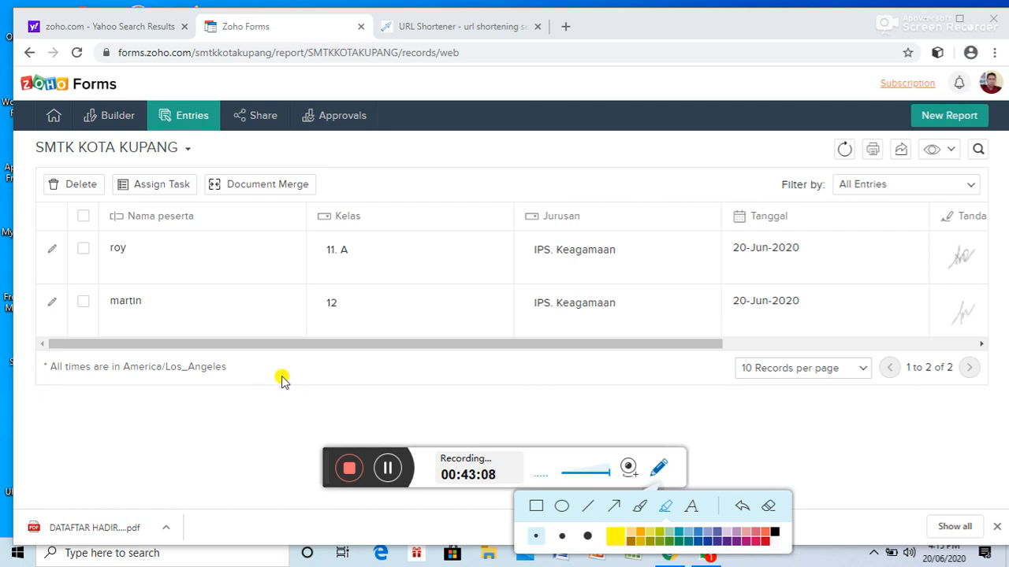
pyautogui.moveTo(282, 380)
pyautogui.mouseDown()
pyautogui.moveTo(272, 383)
pyautogui.moveTo(336, 397)
pyautogui.moveTo(323, 375)
pyautogui.moveTo(365, 371)
pyautogui.moveTo(361, 397)
pyautogui.moveTo(405, 387)
pyautogui.moveTo(414, 402)
pyautogui.moveTo(394, 414)
pyautogui.mouseUp()
pyautogui.click(388, 377)
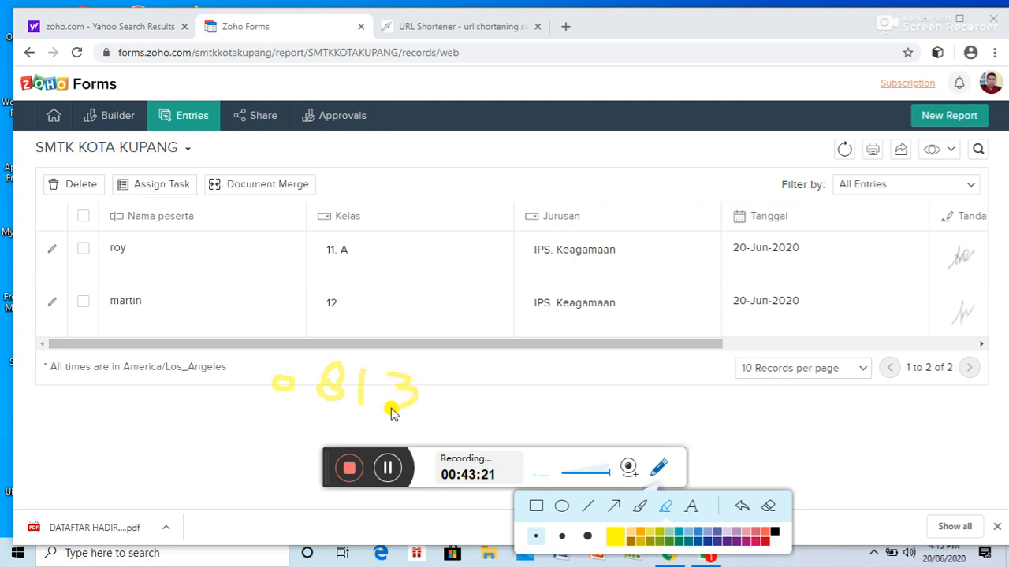
pyautogui.moveTo(449, 378)
pyautogui.mouseDown()
pyautogui.moveTo(449, 366)
pyautogui.moveTo(442, 397)
pyautogui.moveTo(459, 404)
pyautogui.moveTo(445, 392)
pyautogui.moveTo(475, 387)
pyautogui.moveTo(493, 406)
pyautogui.moveTo(497, 391)
pyautogui.moveTo(474, 396)
pyautogui.moveTo(541, 394)
pyautogui.mouseUp()
pyautogui.moveTo(535, 386); pyautogui.dragTo(540, 415)
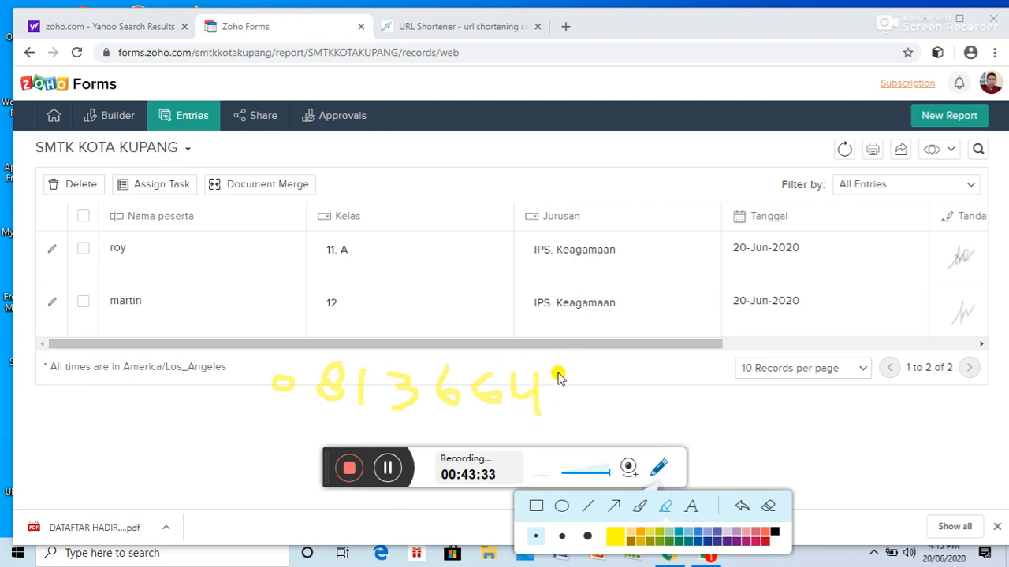
pyautogui.moveTo(559, 376)
pyautogui.mouseDown()
pyautogui.moveTo(562, 407)
pyautogui.moveTo(576, 412)
pyautogui.moveTo(581, 393)
pyautogui.moveTo(620, 415)
pyautogui.moveTo(603, 410)
pyautogui.moveTo(652, 379)
pyautogui.moveTo(664, 396)
pyautogui.moveTo(651, 418)
pyautogui.moveTo(681, 415)
pyautogui.mouseUp()
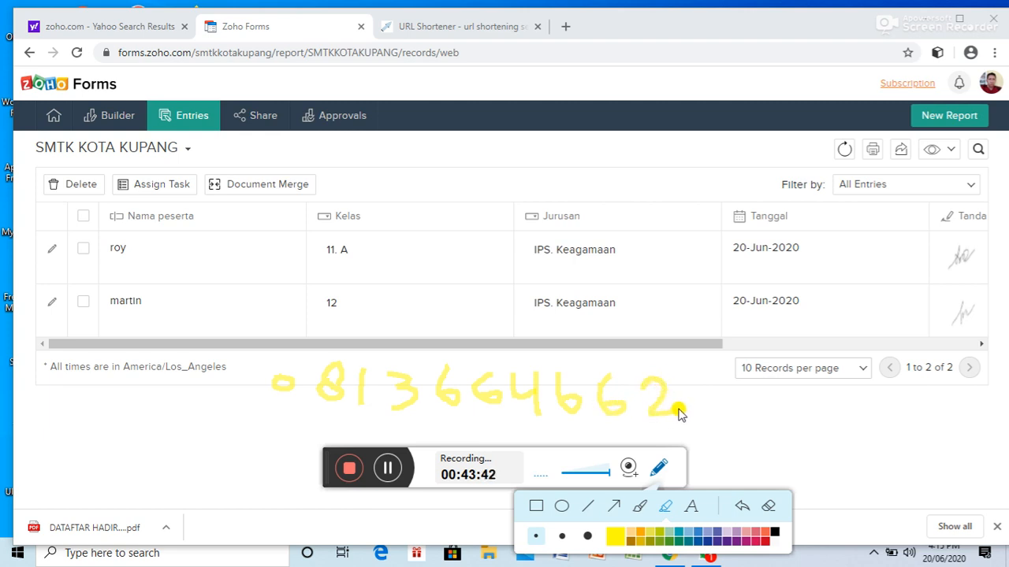
pyautogui.moveTo(700, 379)
pyautogui.mouseDown()
pyautogui.moveTo(701, 405)
pyautogui.moveTo(718, 396)
pyautogui.moveTo(710, 416)
pyautogui.mouseUp()
pyautogui.moveTo(701, 374); pyautogui.dragTo(719, 383)
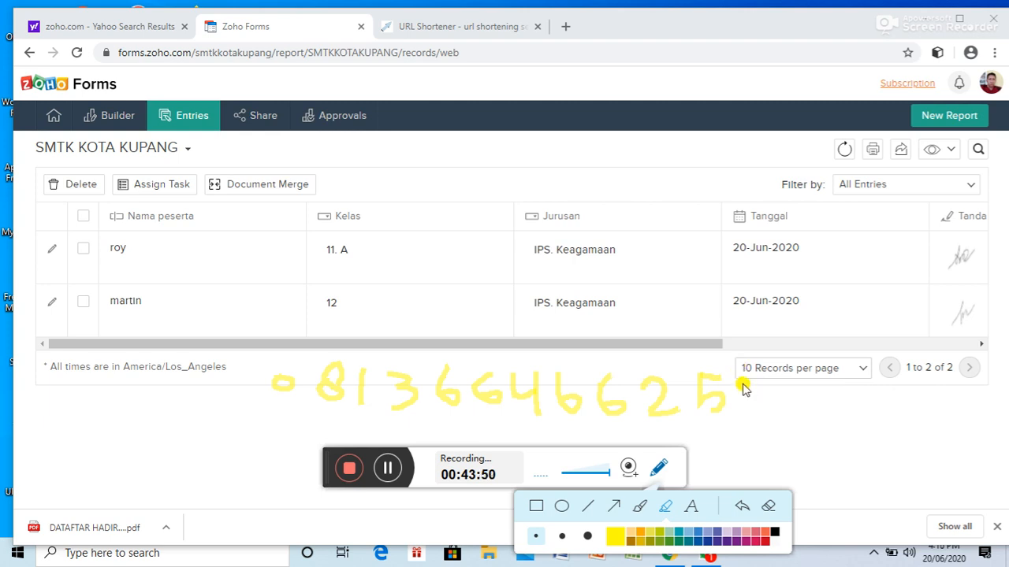
pyautogui.moveTo(743, 386)
pyautogui.mouseDown()
pyautogui.moveTo(740, 406)
pyautogui.moveTo(772, 407)
pyautogui.moveTo(747, 418)
pyautogui.moveTo(749, 389)
pyautogui.moveTo(777, 386)
pyautogui.mouseUp()
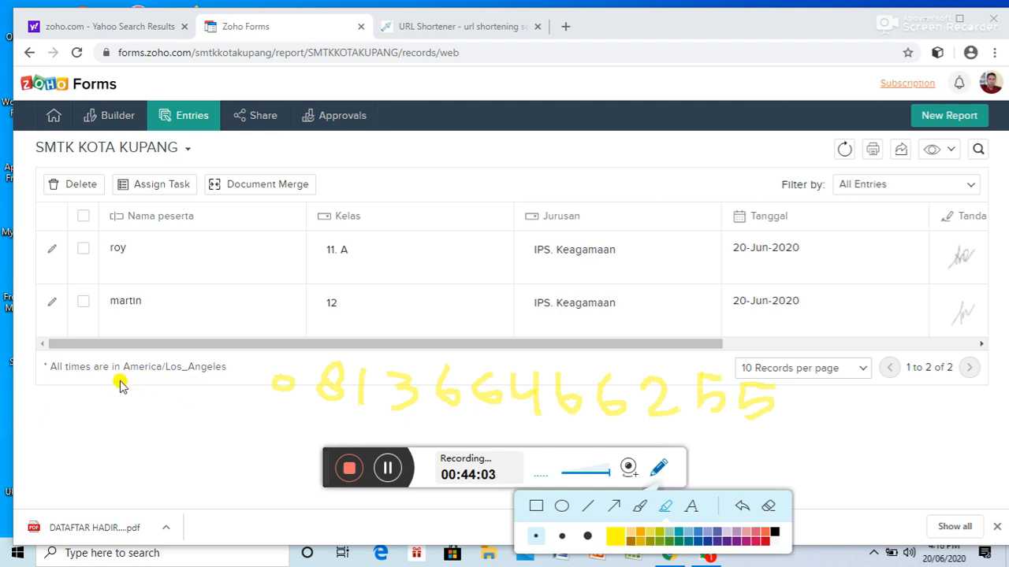
# Handwrite the label "HP." in yellow in front of the phone number and close the annotation tools.
pyautogui.moveTo(150, 378); pyautogui.dragTo(146, 423)
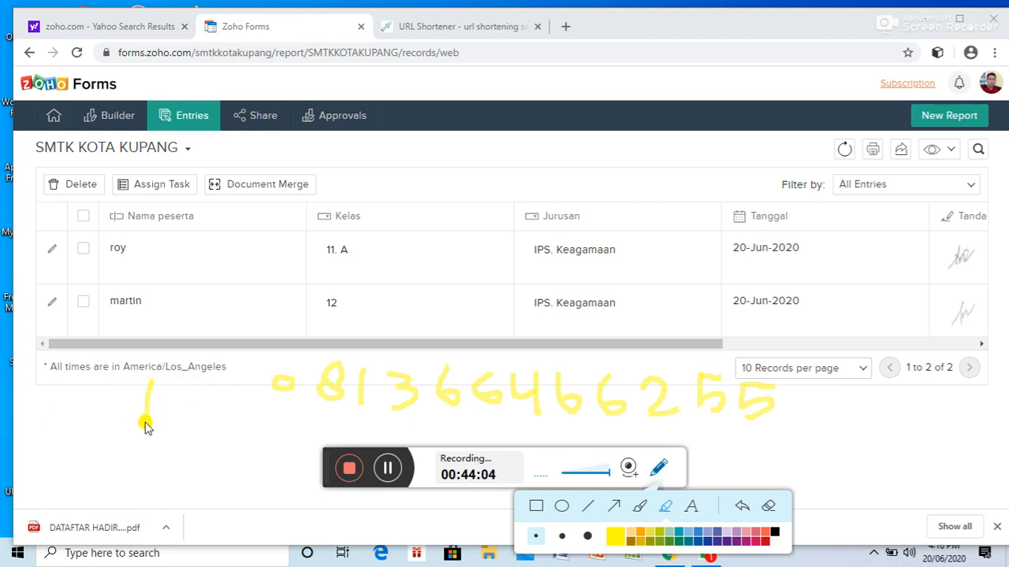
pyautogui.moveTo(175, 391)
pyautogui.mouseDown()
pyautogui.moveTo(168, 427)
pyautogui.moveTo(157, 405)
pyautogui.moveTo(176, 407)
pyautogui.moveTo(176, 444)
pyautogui.moveTo(189, 405)
pyautogui.moveTo(218, 400)
pyautogui.moveTo(182, 419)
pyautogui.mouseUp()
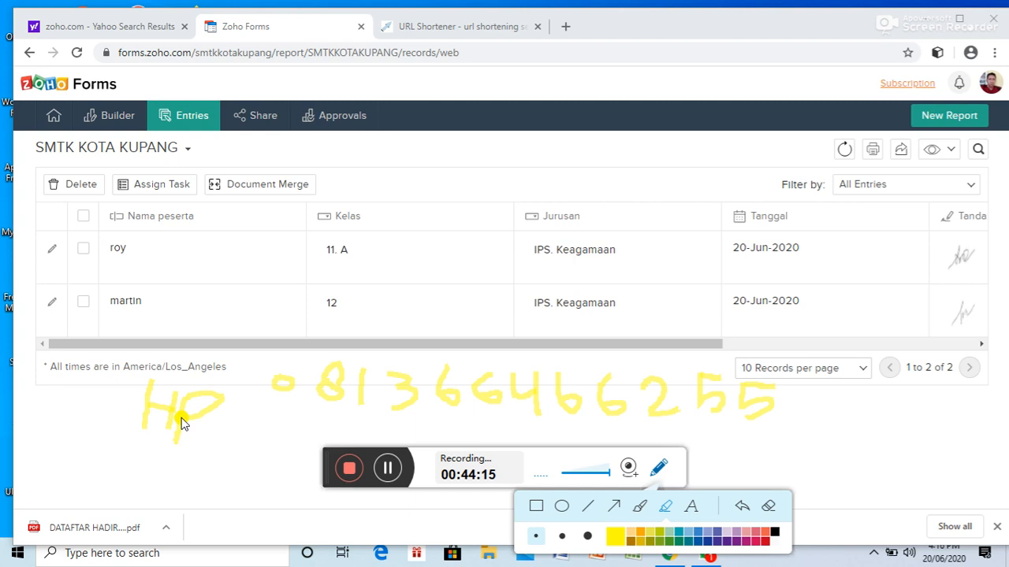
pyautogui.click(233, 413)
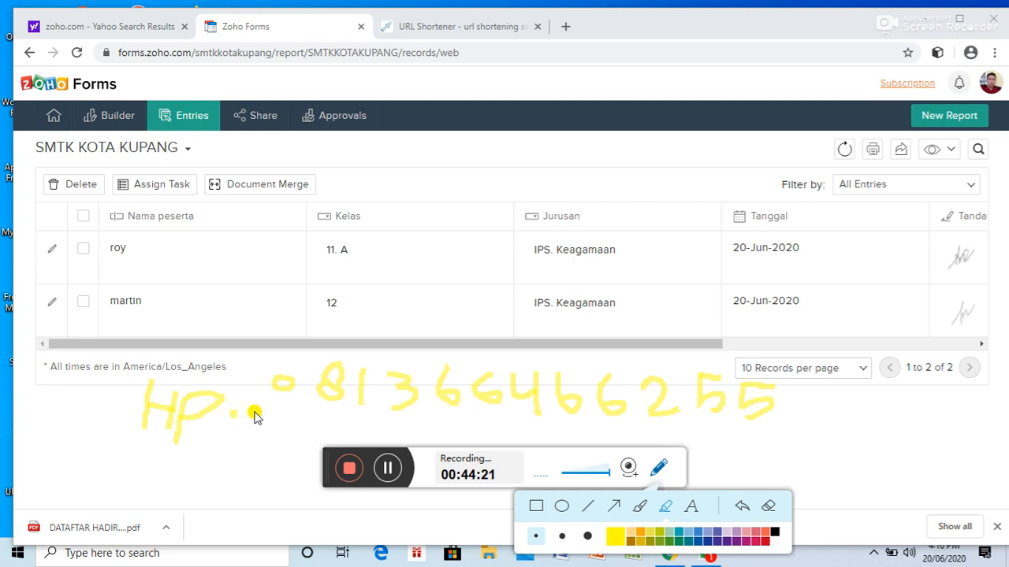
pyautogui.click(654, 475)
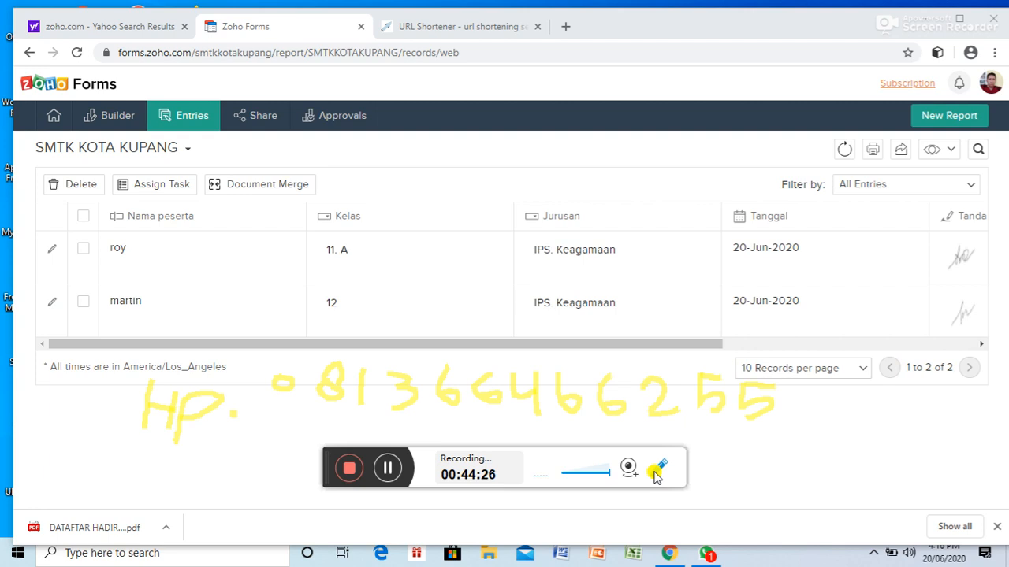